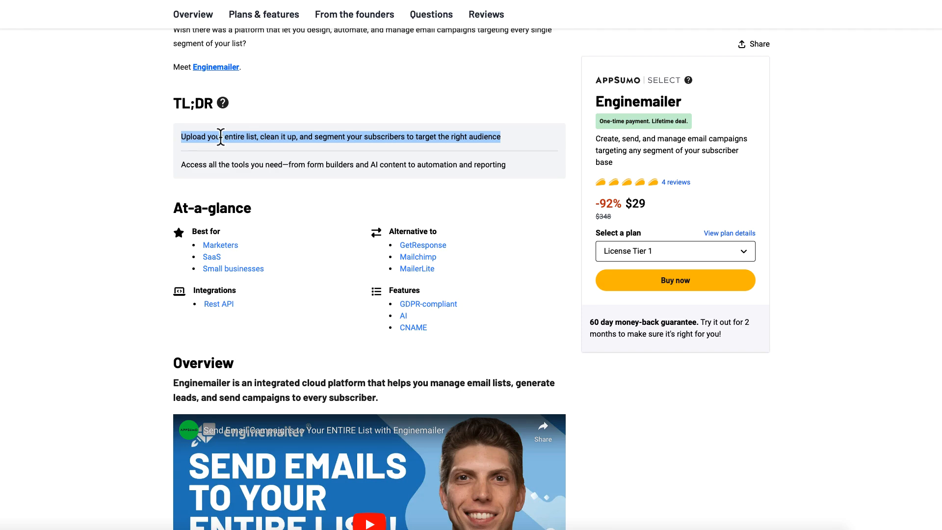
Step: Scroll the deal overview, highlighting the segmentation, duplicate-cleaning, API and campaign-design feature lines
{"action": "scroll", "coordinate": [121, 186], "scroll_direction": "down", "scroll_amount": 1}
{"action": "scroll", "coordinate": [120, 184], "scroll_direction": "down", "scroll_amount": 3}
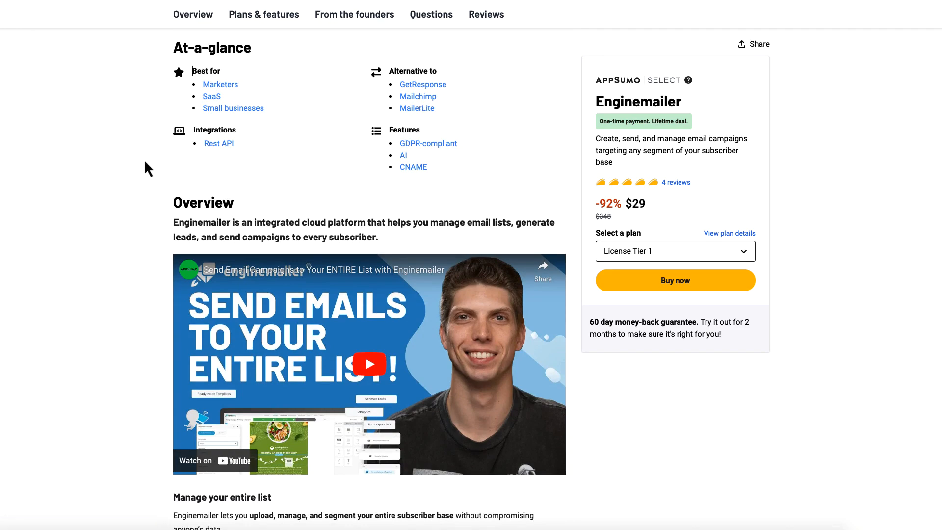
{"action": "scroll", "coordinate": [147, 173], "scroll_direction": "down", "scroll_amount": 3}
{"action": "scroll", "coordinate": [147, 171], "scroll_direction": "down", "scroll_amount": 7}
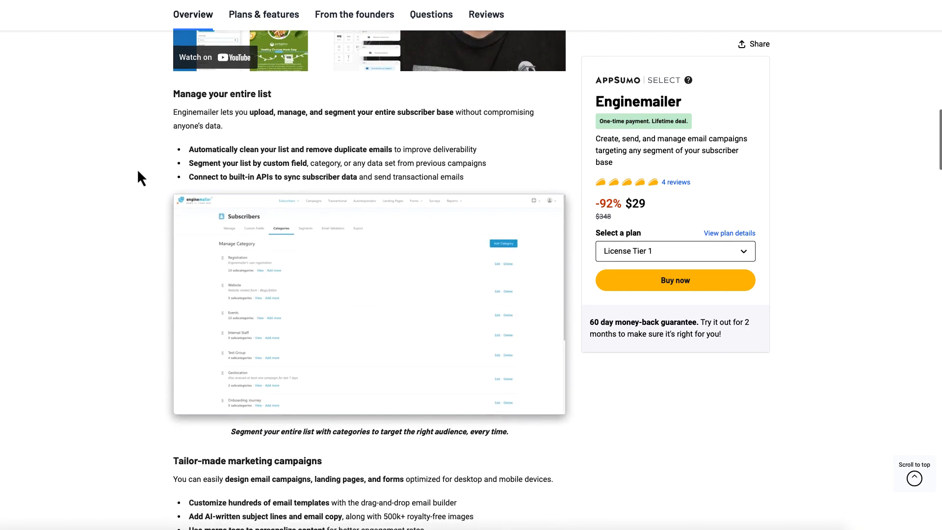
{"action": "triple_click", "coordinate": [226, 113]}
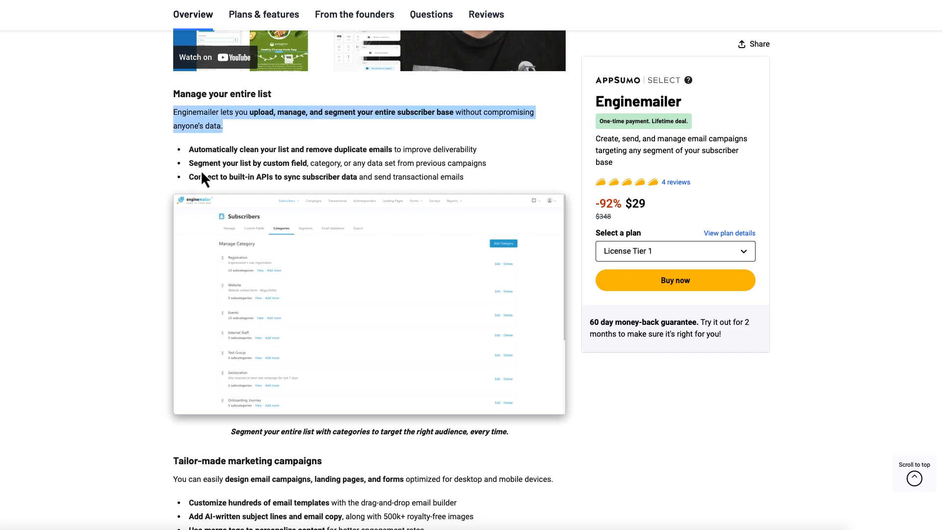
{"action": "triple_click", "coordinate": [207, 150]}
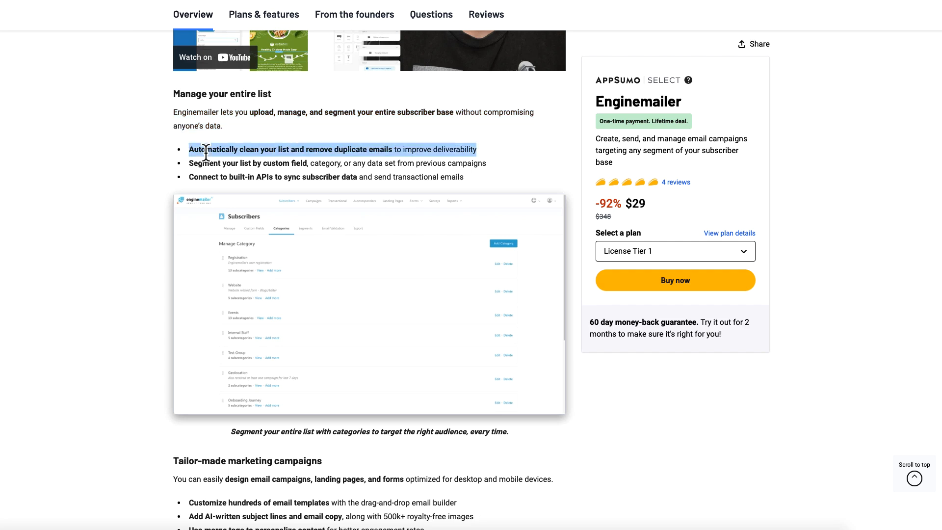
{"action": "triple_click", "coordinate": [210, 177]}
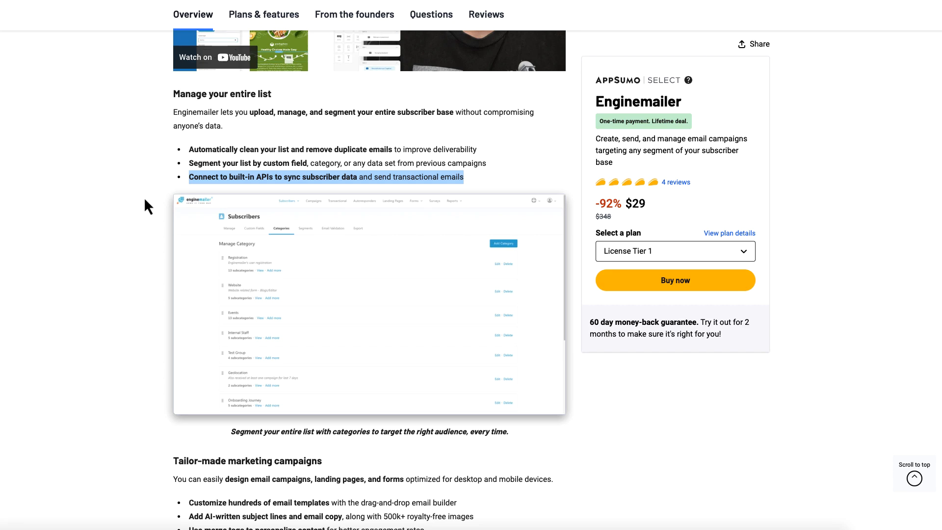
{"action": "scroll", "coordinate": [145, 200], "scroll_direction": "down", "scroll_amount": 6}
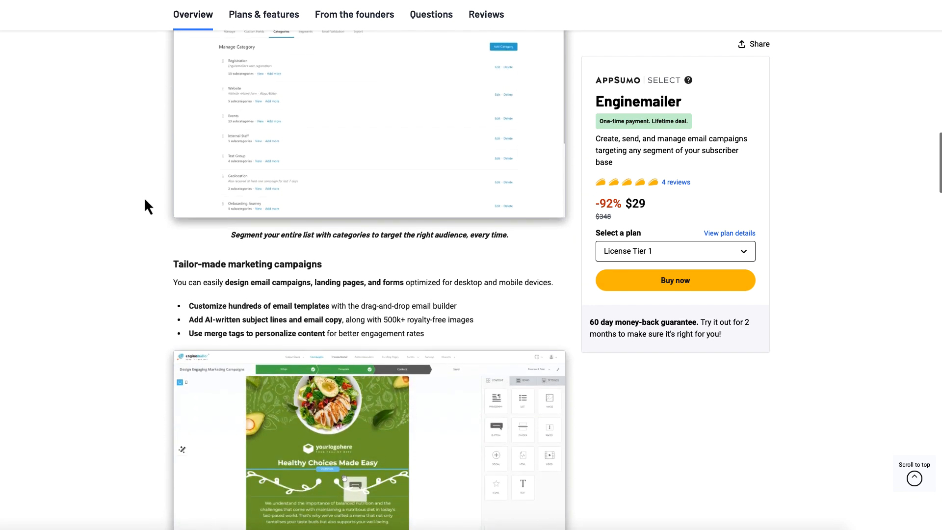
{"action": "scroll", "coordinate": [145, 200], "scroll_direction": "down", "scroll_amount": 1}
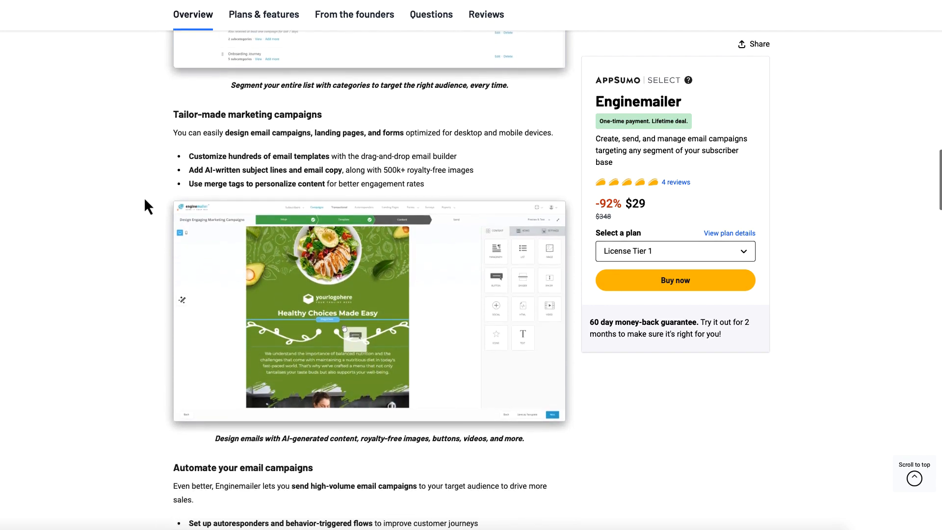
{"action": "triple_click", "coordinate": [202, 133]}
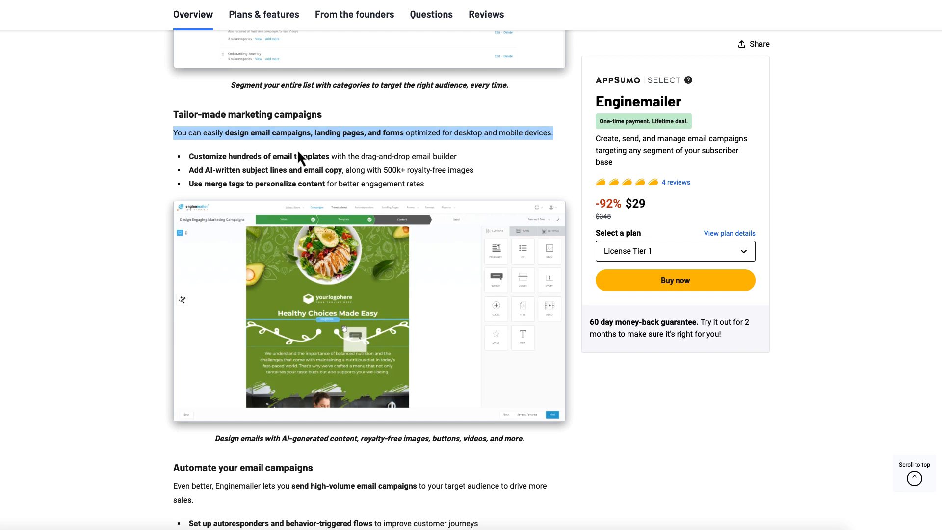
{"action": "left_click", "coordinate": [311, 133]}
{"action": "left_click_drag", "start_coordinate": [315, 133], "coordinate": [404, 132]}
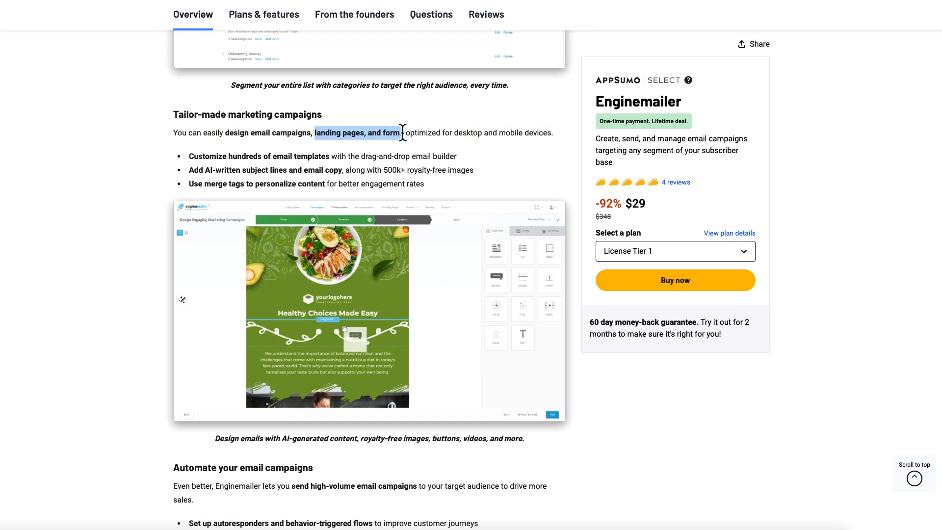
{"action": "left_click", "coordinate": [153, 156]}
Step: Continue down, highlighting the automation, autoresponder, lead analysis, survey and sender split-testing lines
{"action": "scroll", "coordinate": [157, 204], "scroll_direction": "down", "scroll_amount": 3}
{"action": "scroll", "coordinate": [151, 205], "scroll_direction": "down", "scroll_amount": 4}
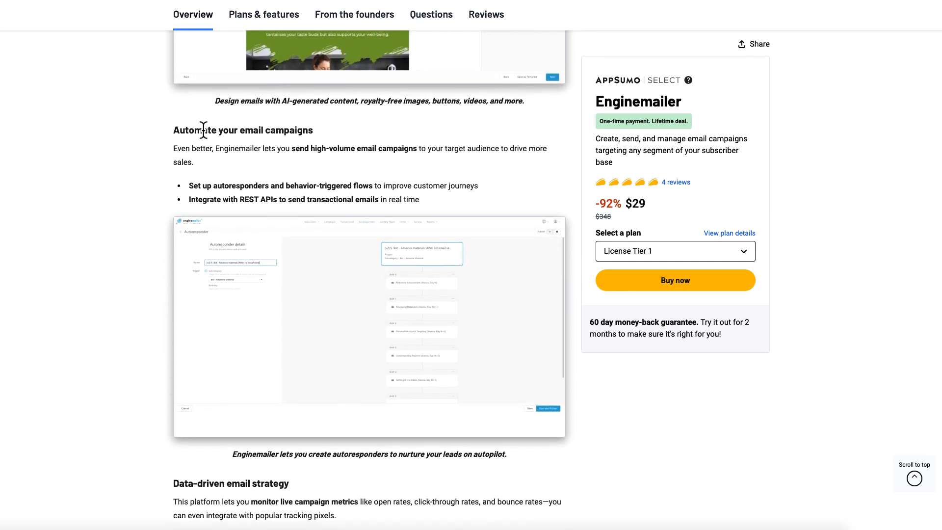
{"action": "triple_click", "coordinate": [205, 129]}
{"action": "scroll", "coordinate": [131, 182], "scroll_direction": "down", "scroll_amount": 1}
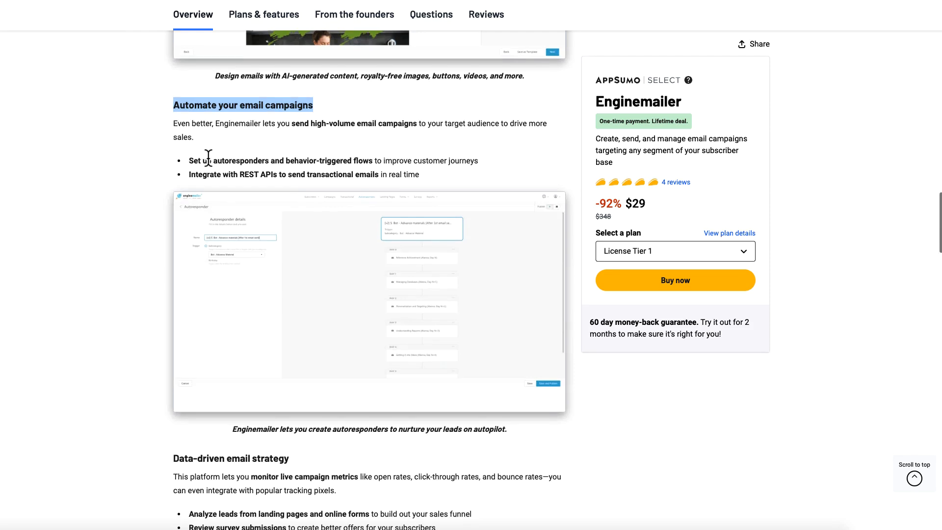
{"action": "triple_click", "coordinate": [208, 159]}
{"action": "scroll", "coordinate": [160, 184], "scroll_direction": "down", "scroll_amount": 1}
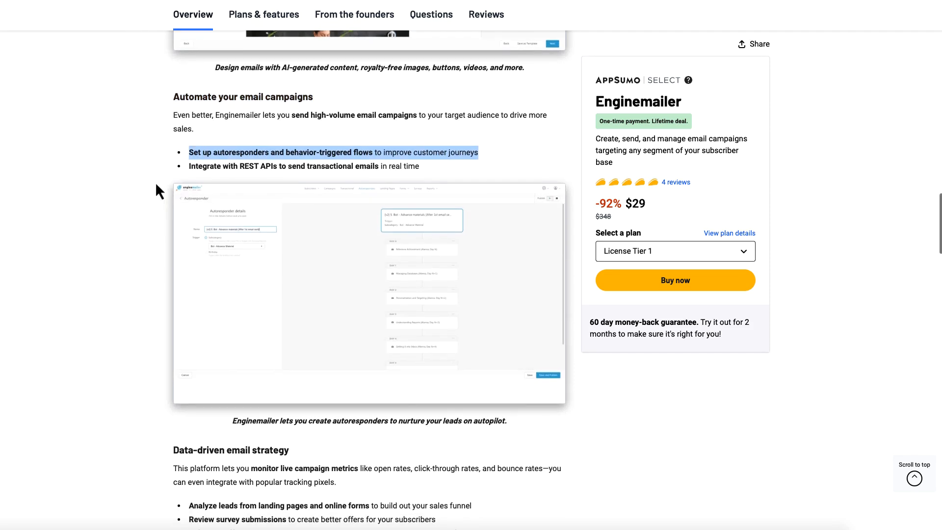
{"action": "scroll", "coordinate": [157, 186], "scroll_direction": "down", "scroll_amount": 5}
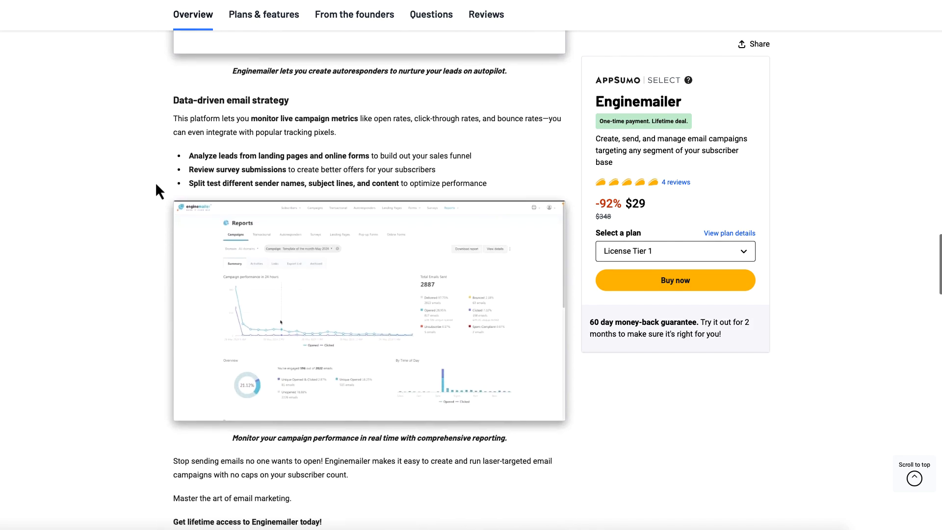
{"action": "triple_click", "coordinate": [196, 157]}
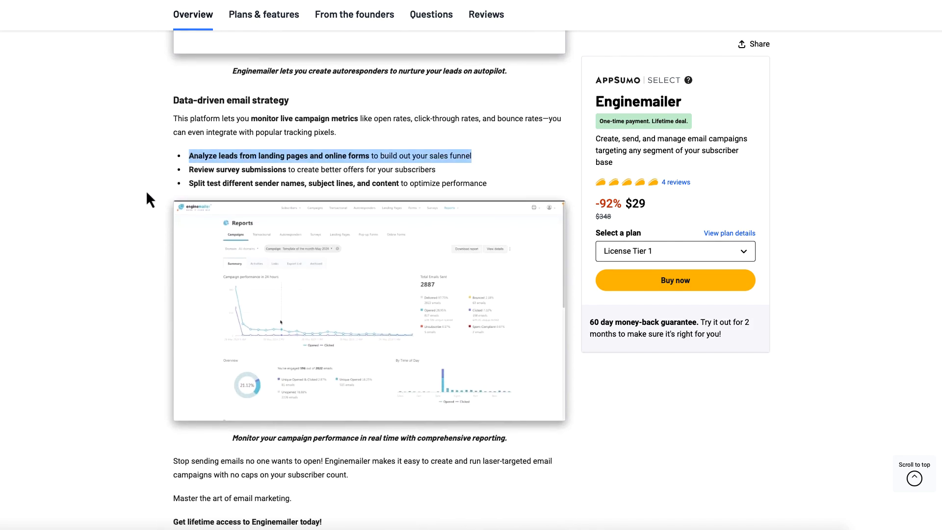
{"action": "triple_click", "coordinate": [206, 169]}
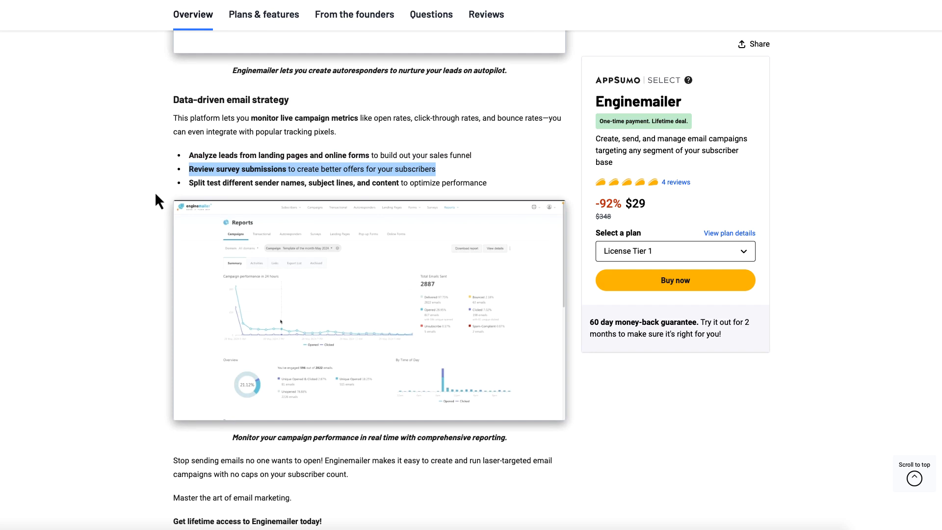
{"action": "triple_click", "coordinate": [202, 183]}
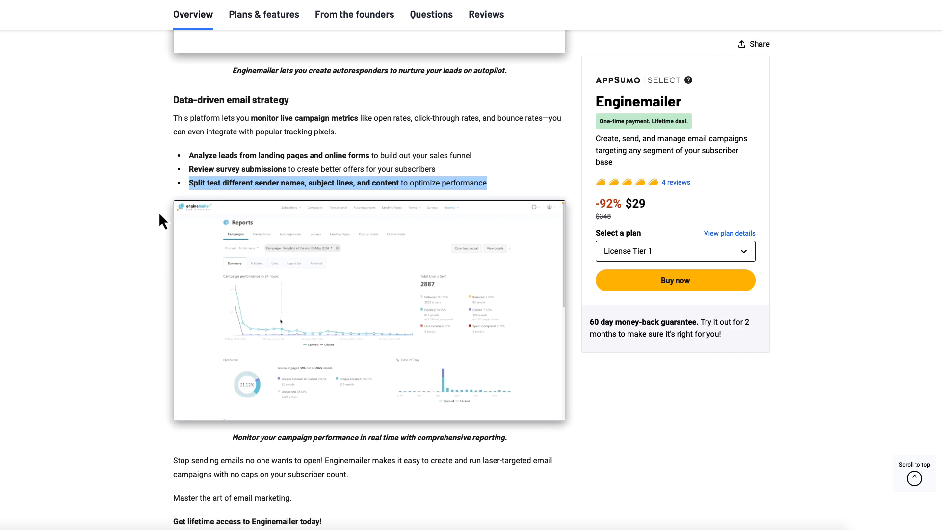
{"action": "scroll", "coordinate": [162, 213], "scroll_direction": "down", "scroll_amount": 10}
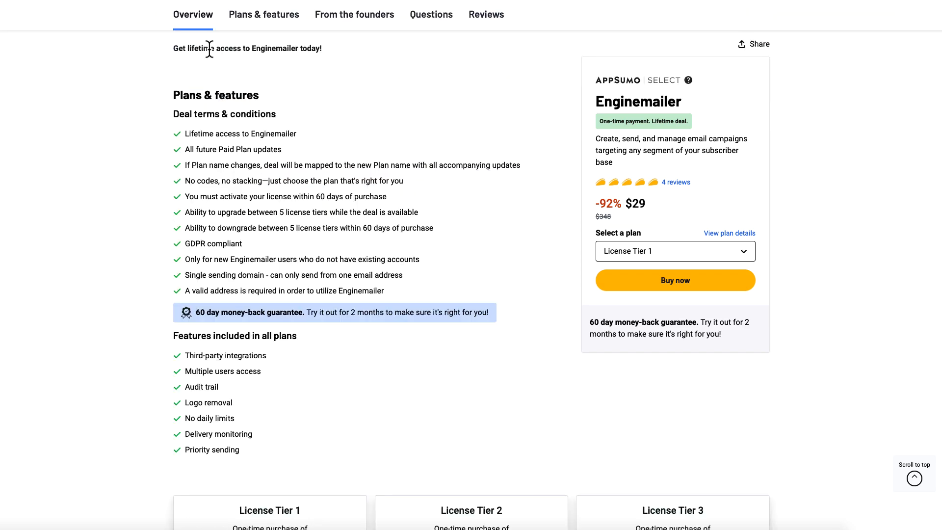
{"action": "triple_click", "coordinate": [210, 48]}
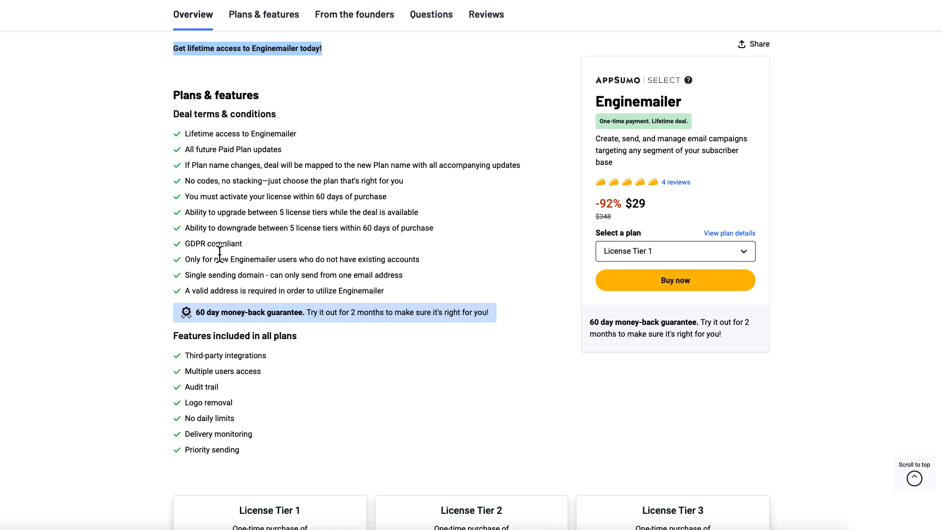
{"action": "left_click_drag", "start_coordinate": [185, 290], "coordinate": [370, 293]}
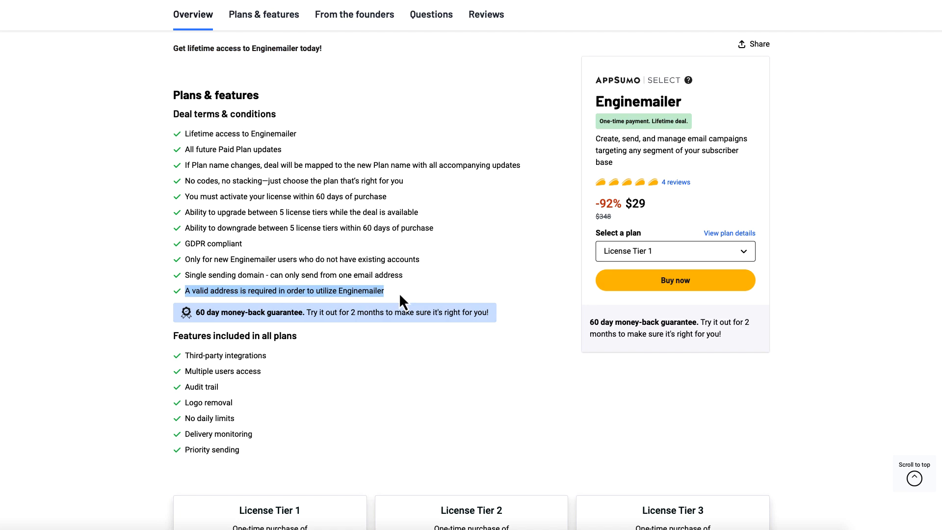
{"action": "triple_click", "coordinate": [348, 276]}
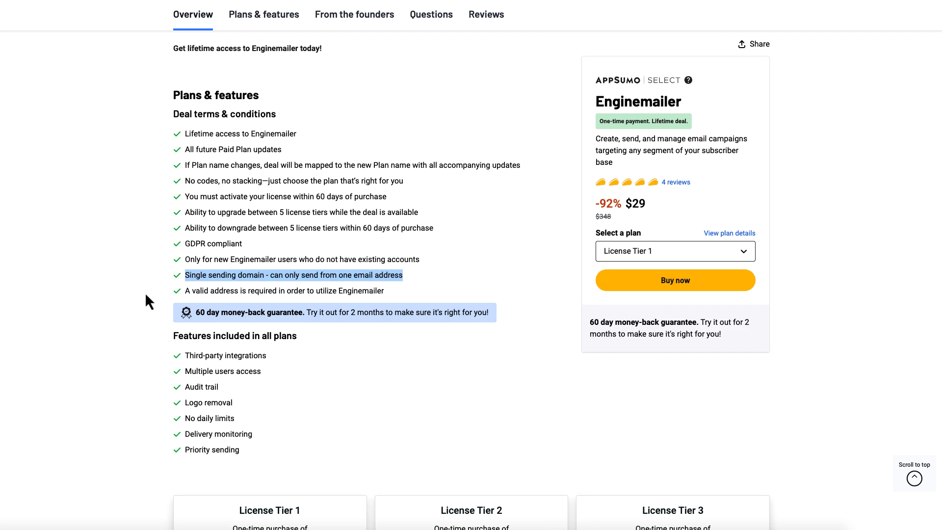
{"action": "left_click", "coordinate": [146, 295]}
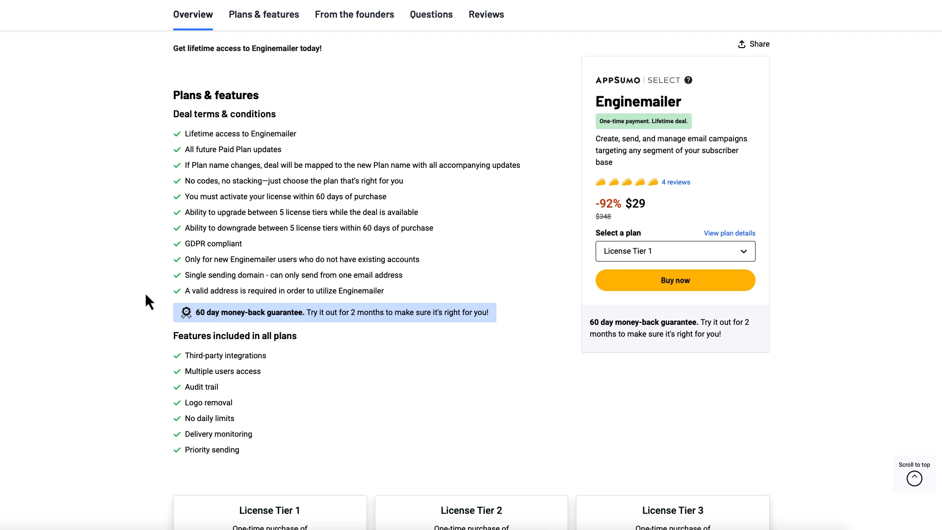
{"action": "triple_click", "coordinate": [217, 134]}
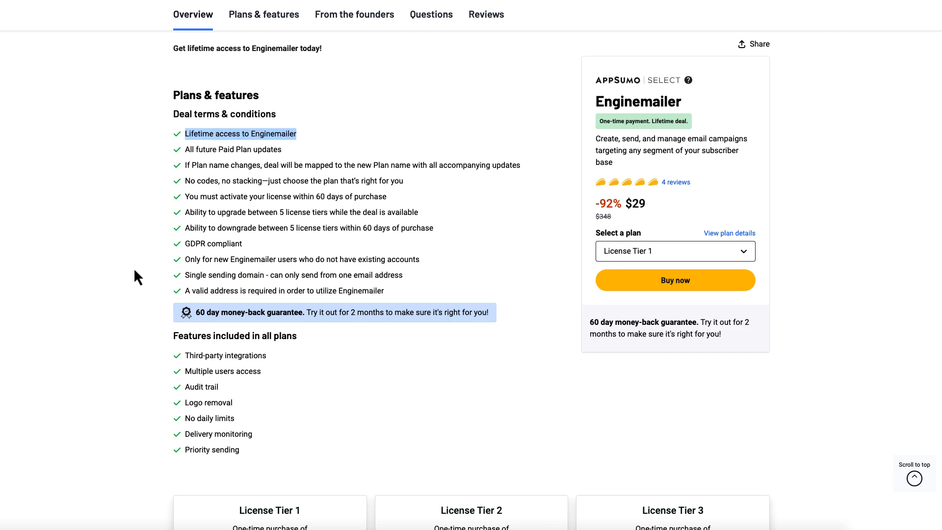
Step: Scroll to the license cards and switch the third card to License Tier 5
{"action": "scroll", "coordinate": [139, 279], "scroll_direction": "down", "scroll_amount": 7}
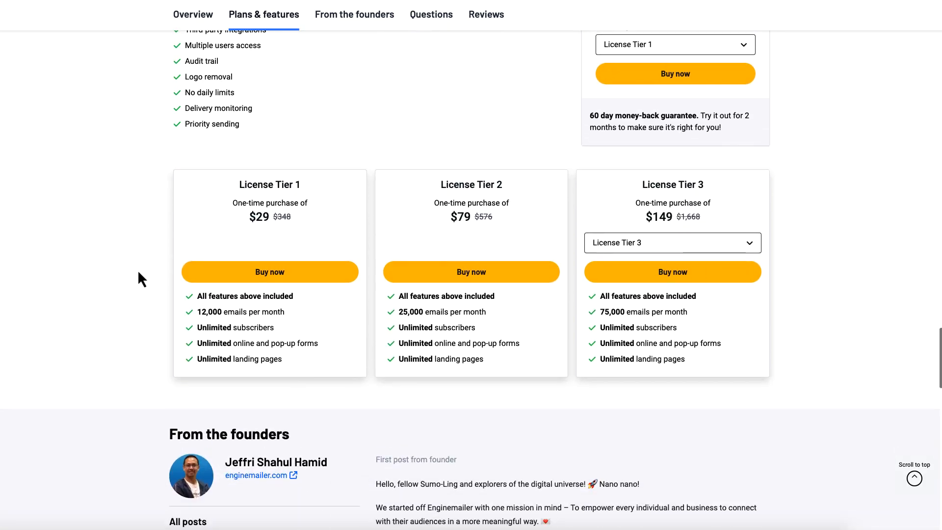
{"action": "scroll", "coordinate": [138, 279], "scroll_direction": "down", "scroll_amount": 2}
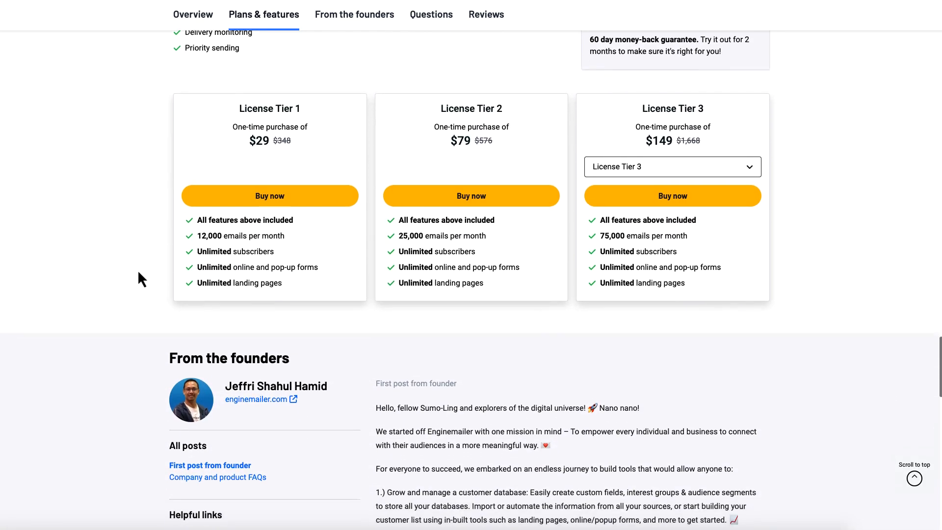
{"action": "scroll", "coordinate": [201, 269], "scroll_direction": "up", "scroll_amount": 1}
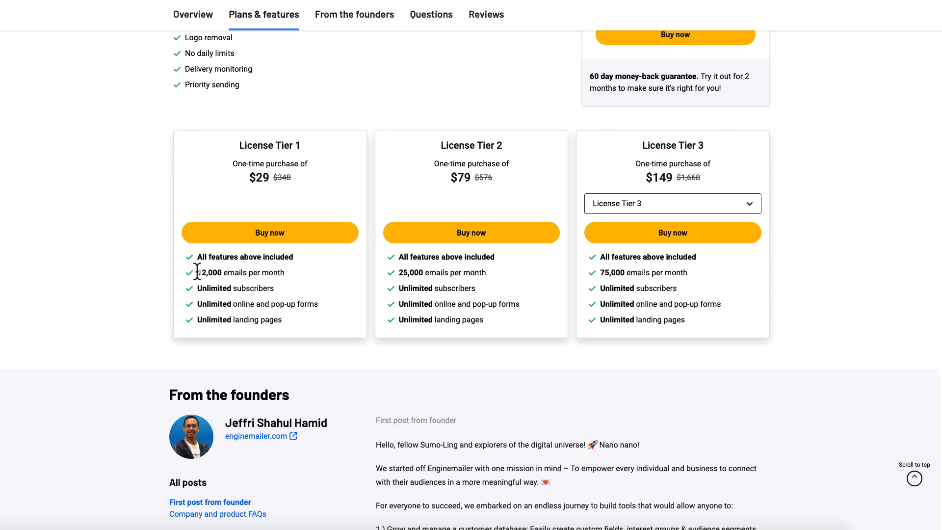
{"action": "left_click_drag", "start_coordinate": [197, 272], "coordinate": [293, 283]}
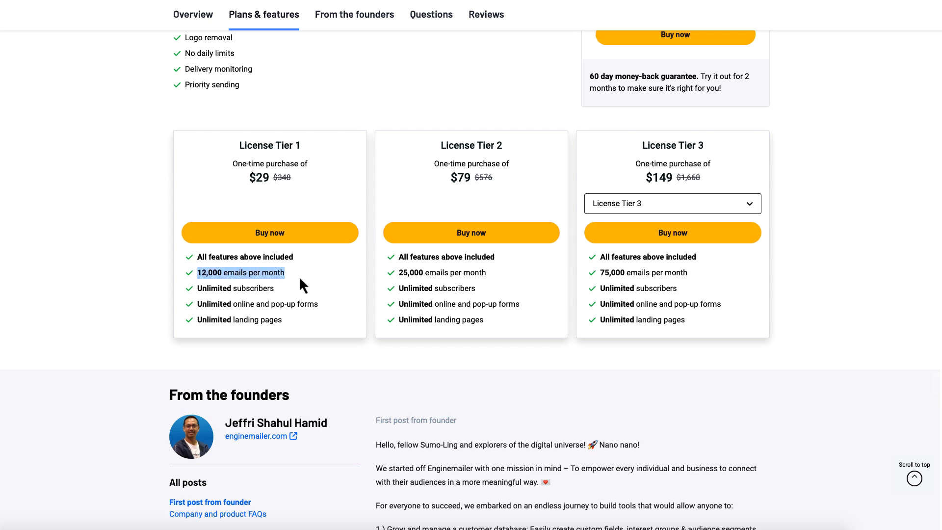
{"action": "left_click", "coordinate": [632, 211]}
{"action": "left_click", "coordinate": [633, 267]}
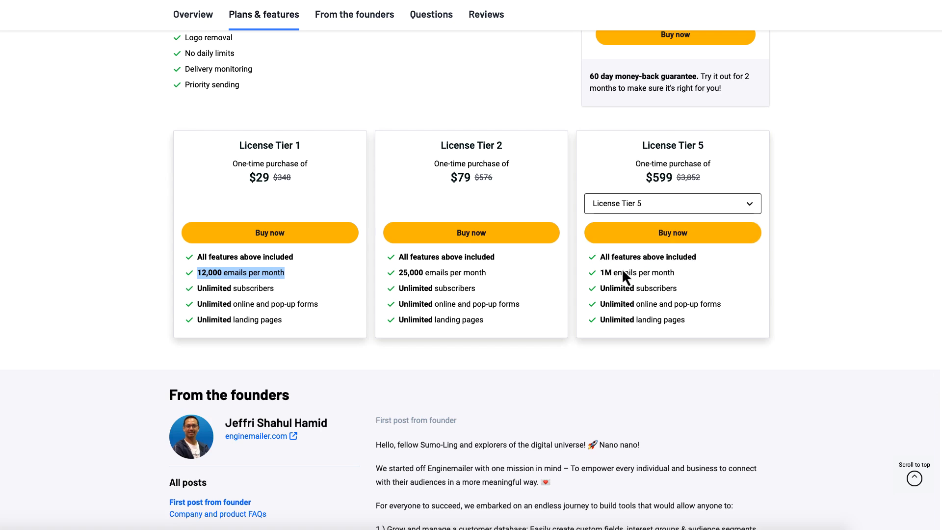
Step: Compare tiers: Tier 5's 1M emails and unlimited subscribers against Tier 1's 12,000 emails
{"action": "left_click_drag", "start_coordinate": [601, 274], "coordinate": [682, 289]}
{"action": "triple_click", "coordinate": [624, 288]}
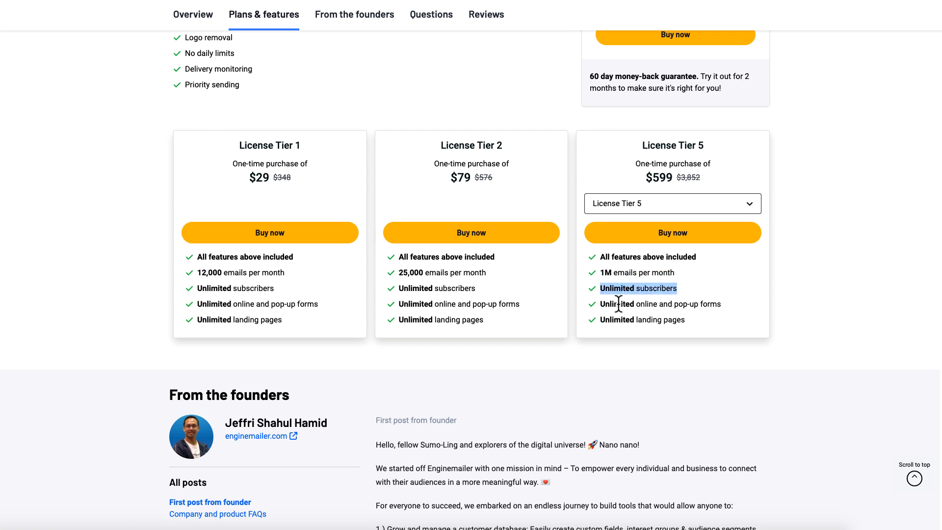
{"action": "triple_click", "coordinate": [443, 303]}
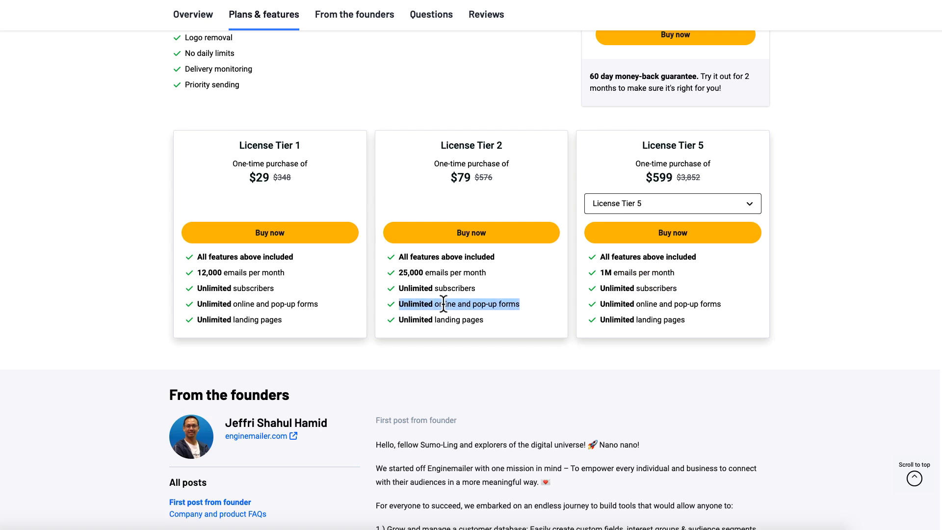
{"action": "triple_click", "coordinate": [205, 320]}
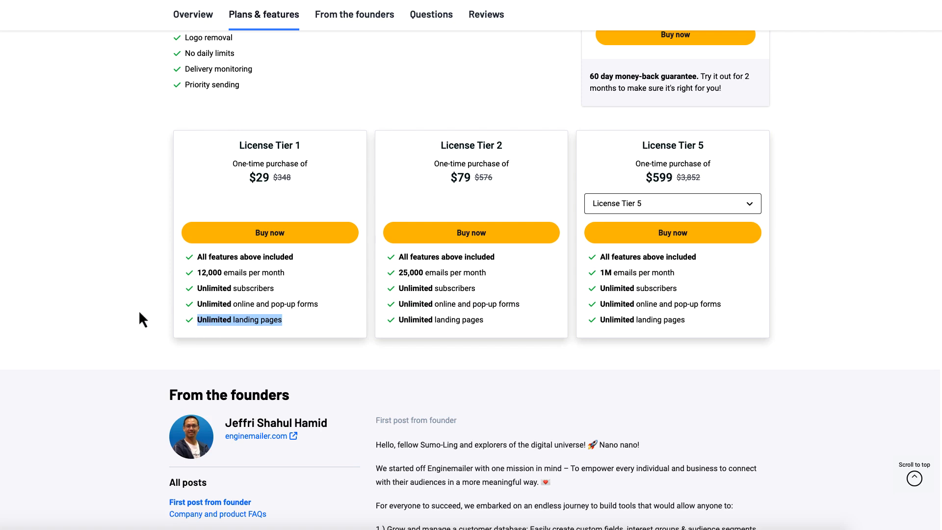
{"action": "left_click_drag", "start_coordinate": [196, 273], "coordinate": [280, 273]}
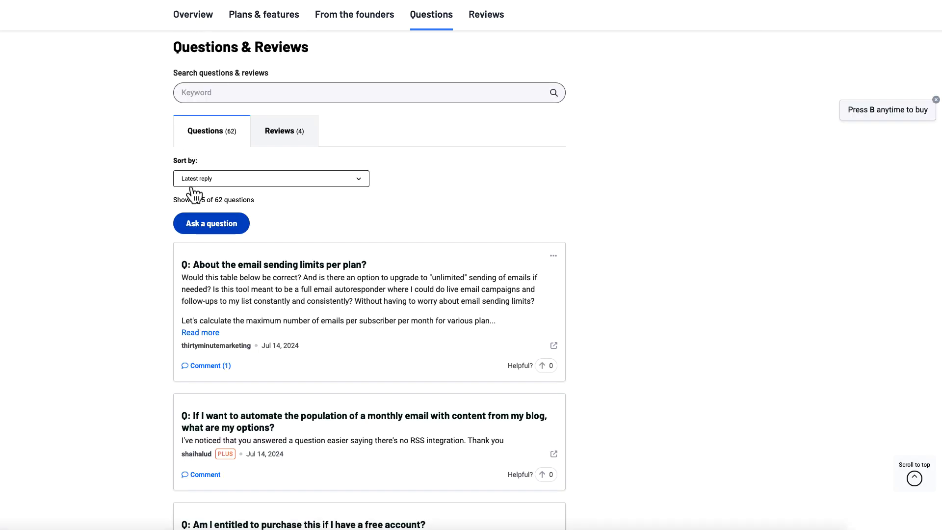
Step: Skim the sending-limits question, then choose Buy now on the Enginemailer deal
{"action": "triple_click", "coordinate": [267, 264]}
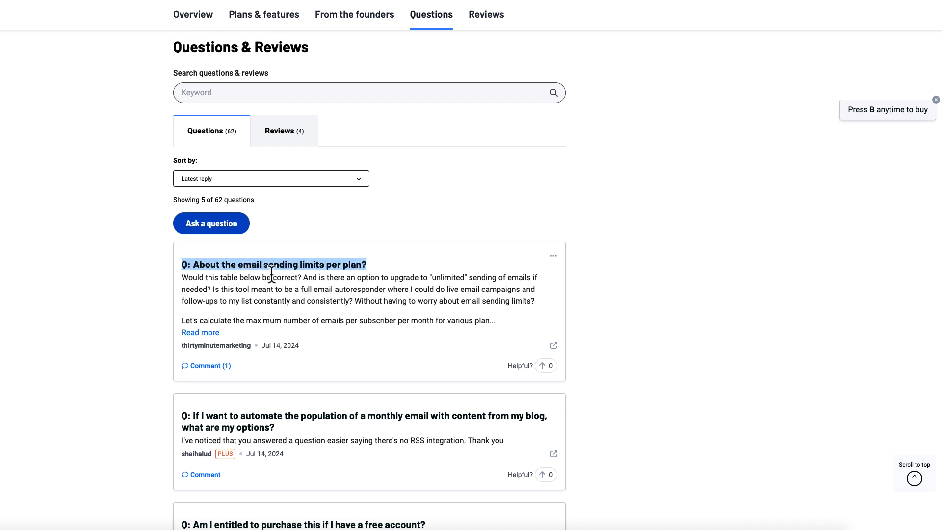
{"action": "double_click", "coordinate": [311, 278]}
{"action": "left_click_drag", "start_coordinate": [322, 277], "coordinate": [211, 290]}
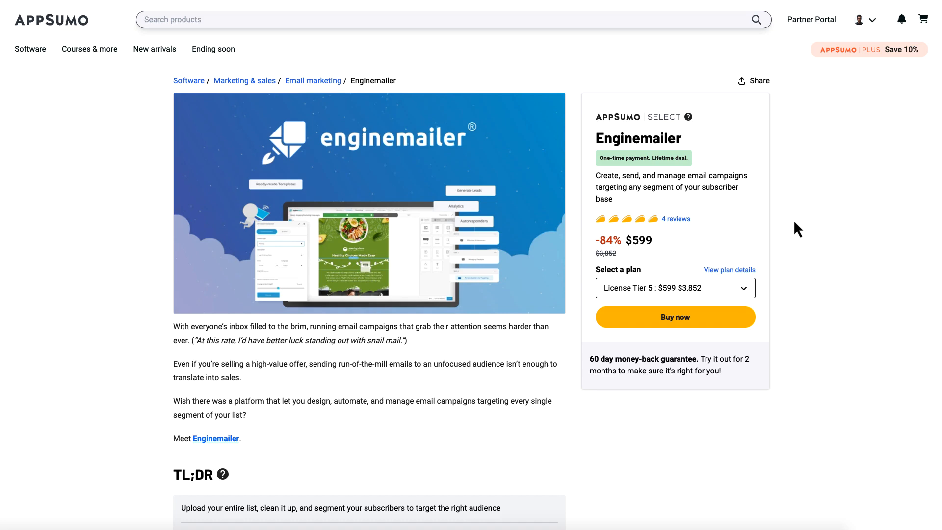
{"action": "left_click", "coordinate": [646, 325]}
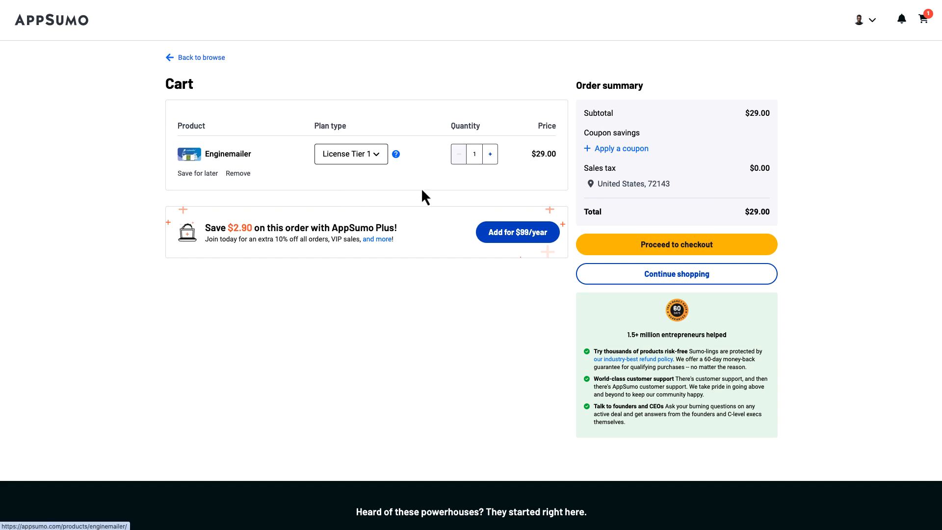
Step: Proceed to checkout with the $29 Tier 1 cart, declining the $120.00 Tier 3 upgrade
{"action": "left_click", "coordinate": [641, 245]}
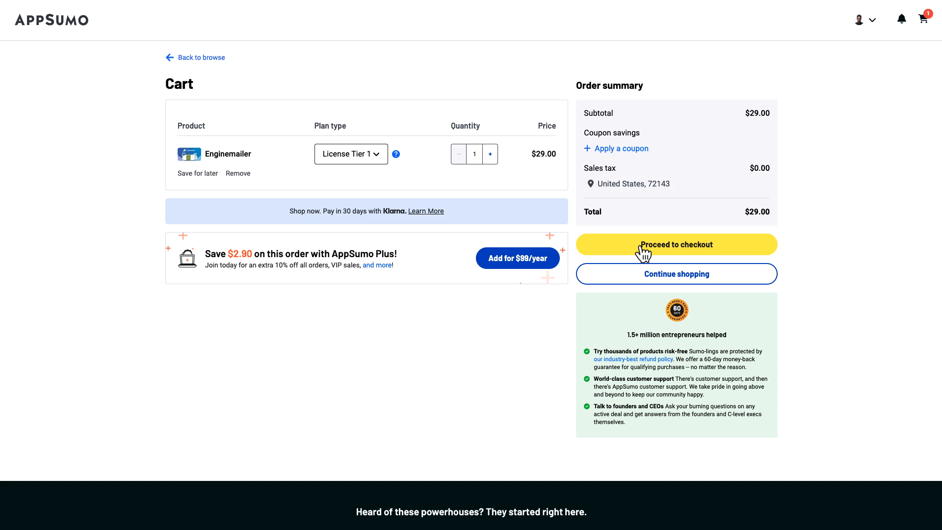
{"action": "left_click", "coordinate": [613, 248]}
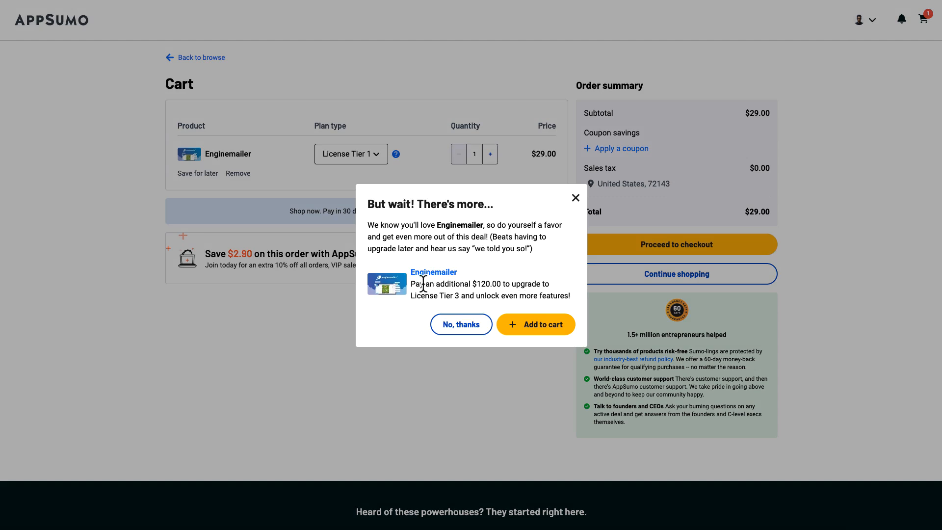
{"action": "left_click_drag", "start_coordinate": [410, 284], "coordinate": [571, 304]}
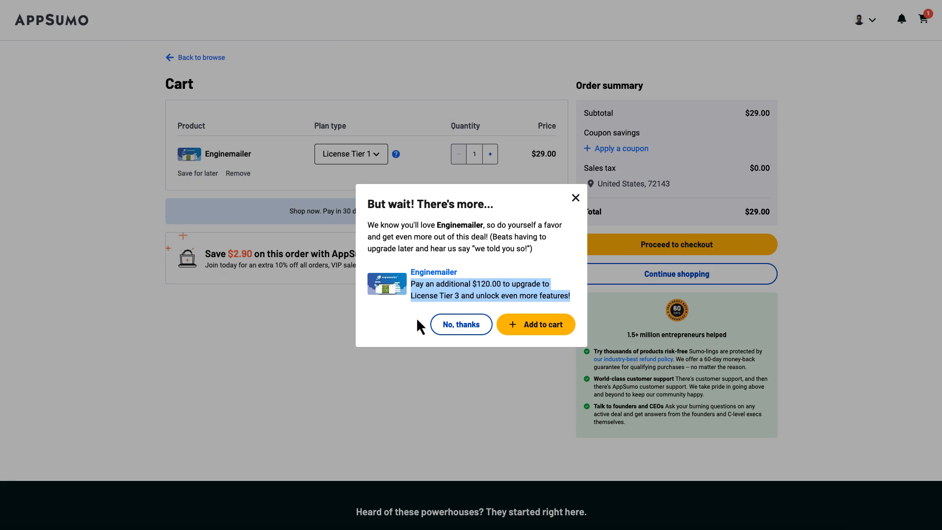
{"action": "left_click", "coordinate": [462, 326]}
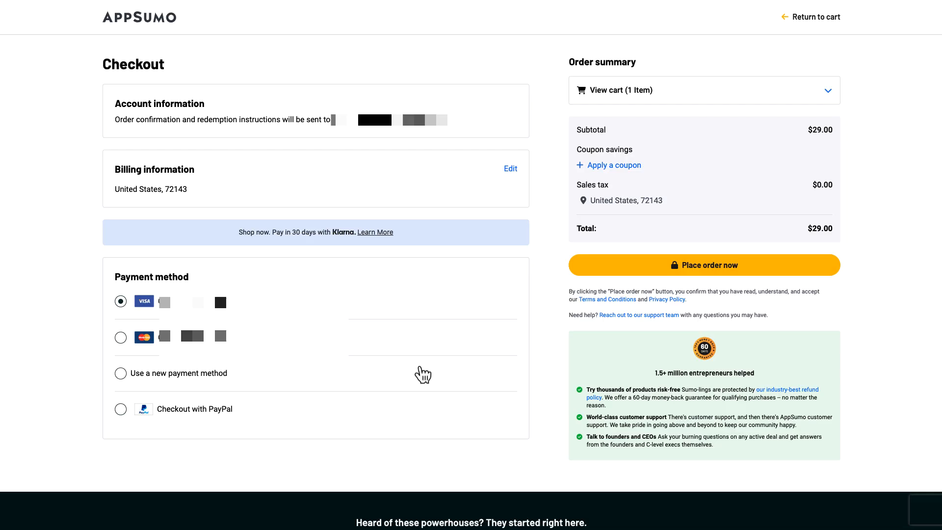
Step: Place the $29 order and note the Sep 12, 2024 activation deadline
{"action": "left_click", "coordinate": [614, 267]}
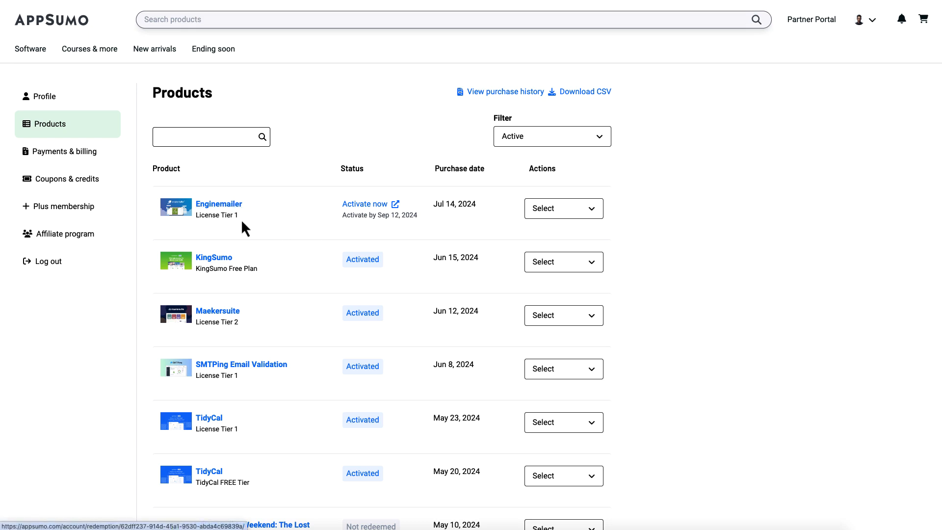
{"action": "left_click", "coordinate": [288, 225]}
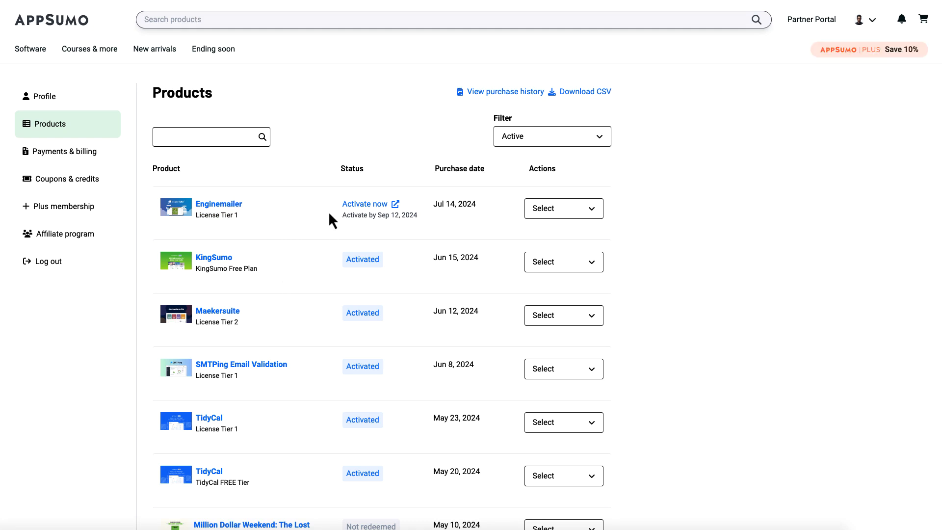
{"action": "left_click_drag", "start_coordinate": [342, 216], "coordinate": [419, 221]}
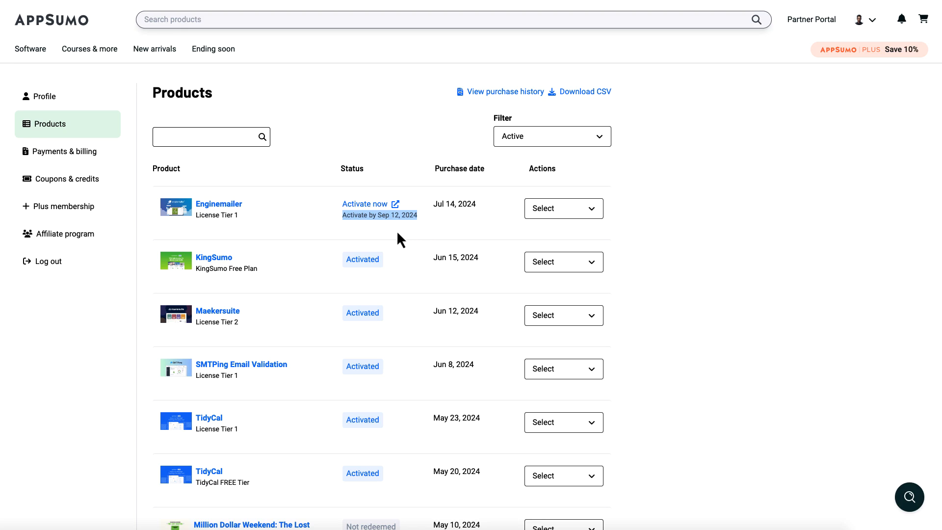
Step: Open Enginemailer's 'Activate your purchase' page and read through its nine activation steps
{"action": "left_click", "coordinate": [378, 206]}
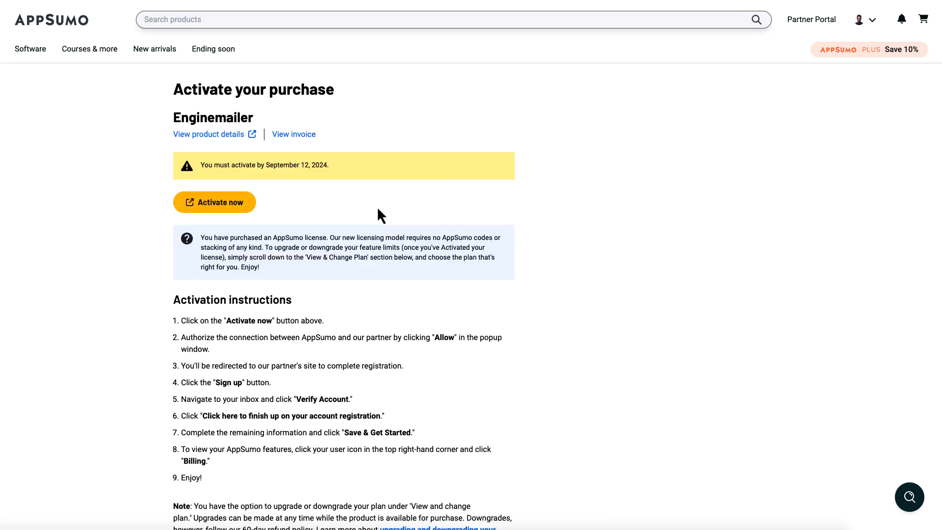
{"action": "scroll", "coordinate": [425, 253], "scroll_direction": "down", "scroll_amount": 2}
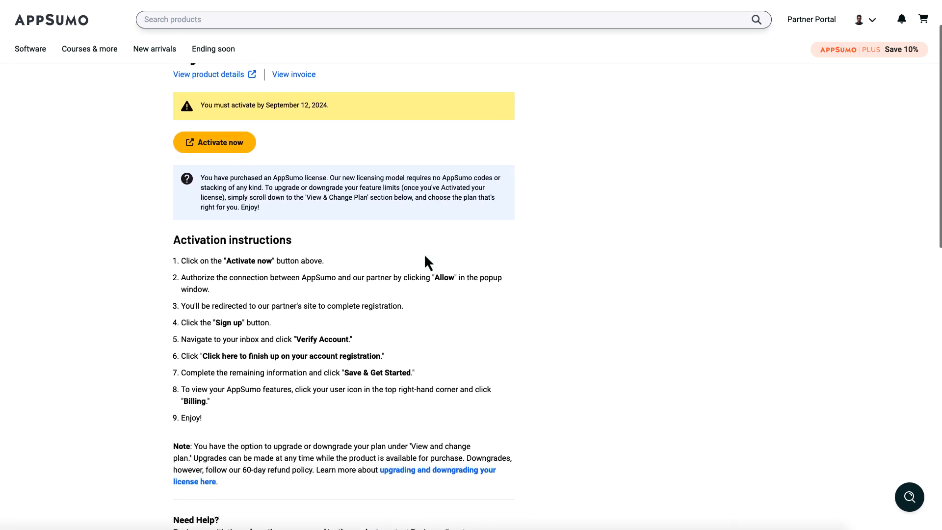
{"action": "scroll", "coordinate": [425, 256], "scroll_direction": "down", "scroll_amount": 3}
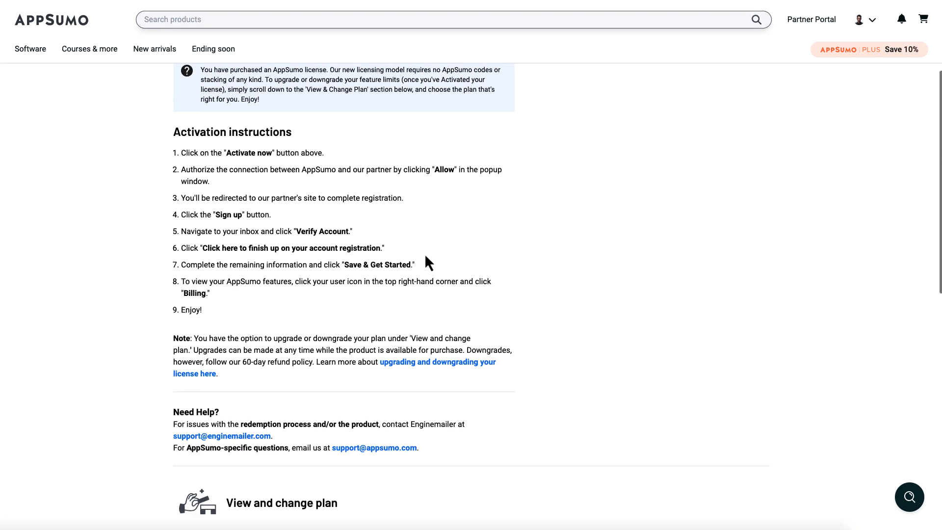
{"action": "scroll", "coordinate": [425, 253], "scroll_direction": "down", "scroll_amount": 2}
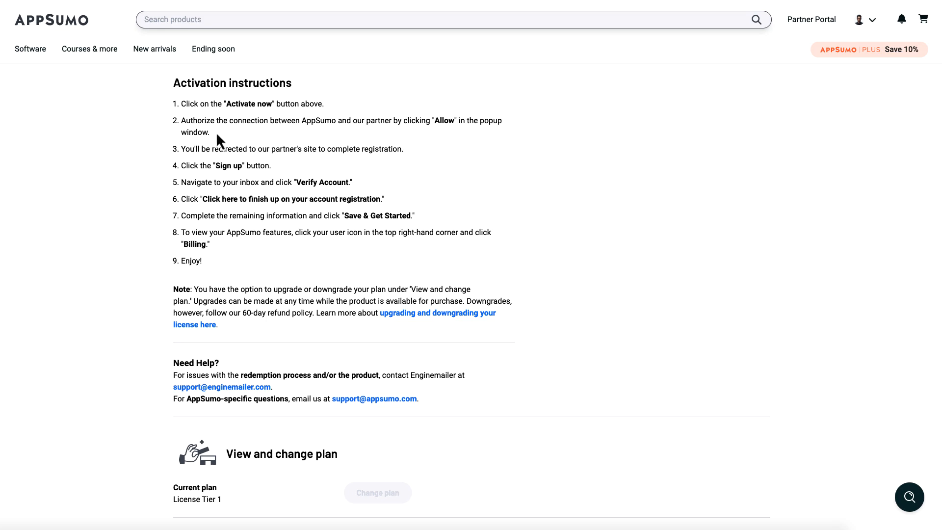
{"action": "left_click_drag", "start_coordinate": [217, 136], "coordinate": [183, 122]}
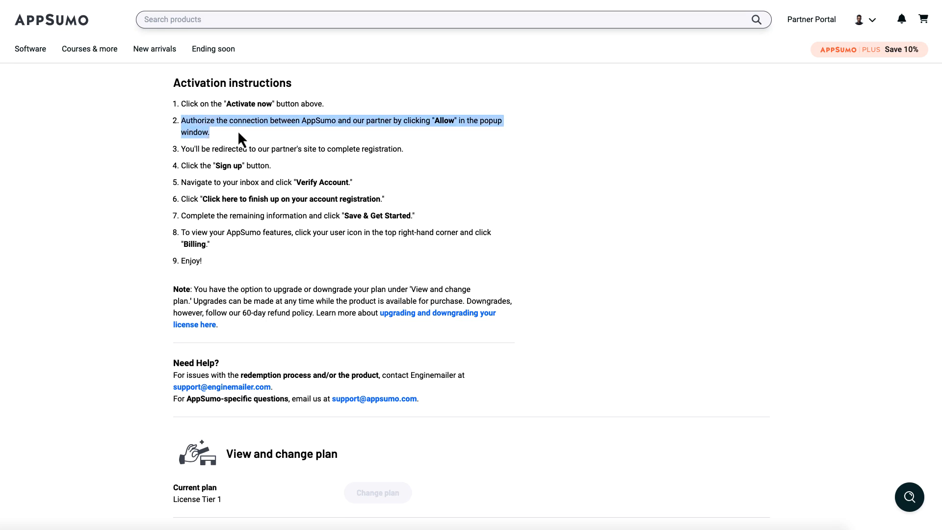
{"action": "triple_click", "coordinate": [277, 150]}
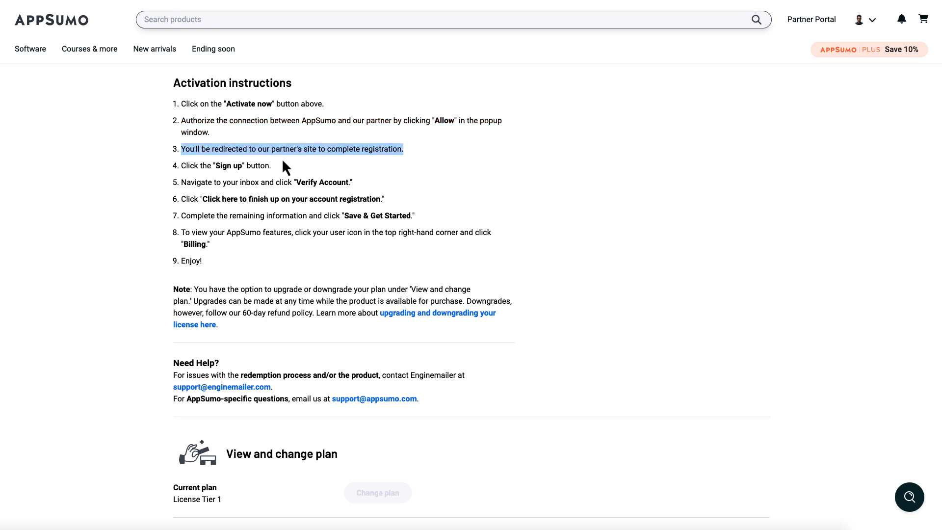
{"action": "triple_click", "coordinate": [289, 217]}
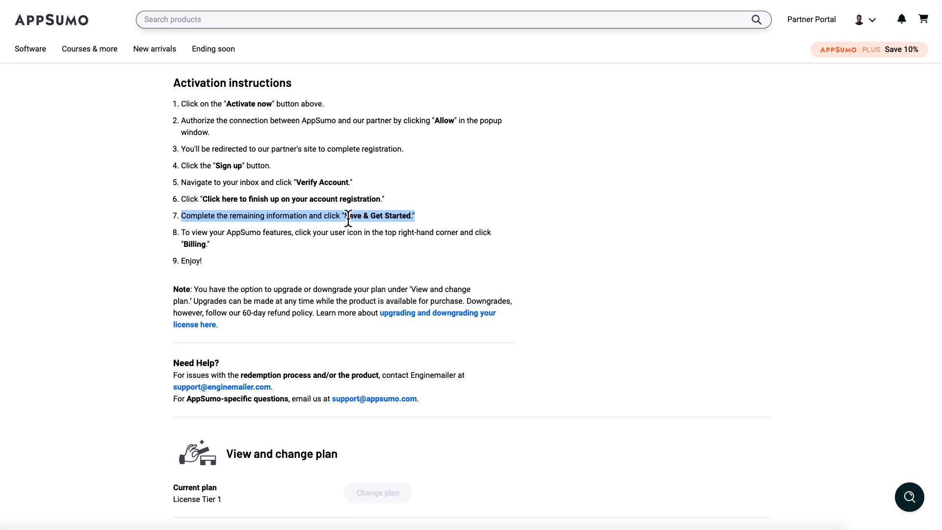
{"action": "triple_click", "coordinate": [241, 233]}
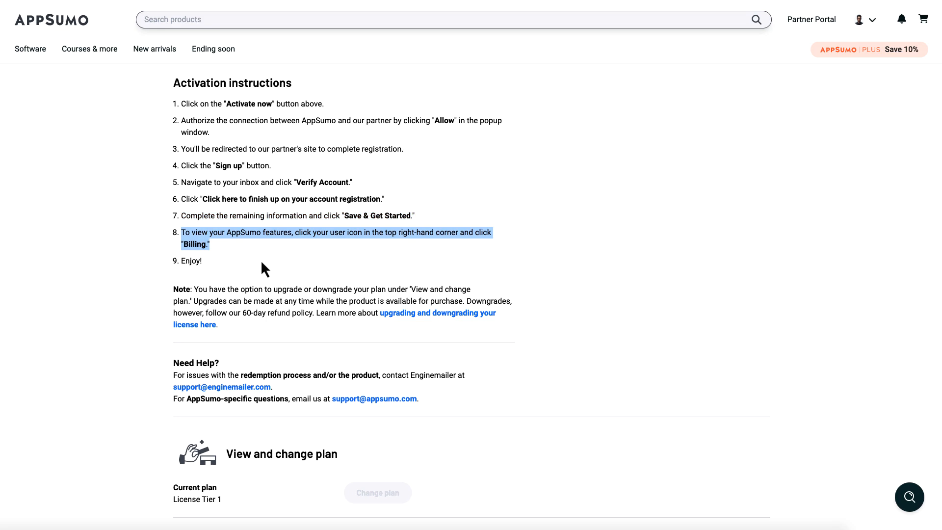
{"action": "triple_click", "coordinate": [216, 261]}
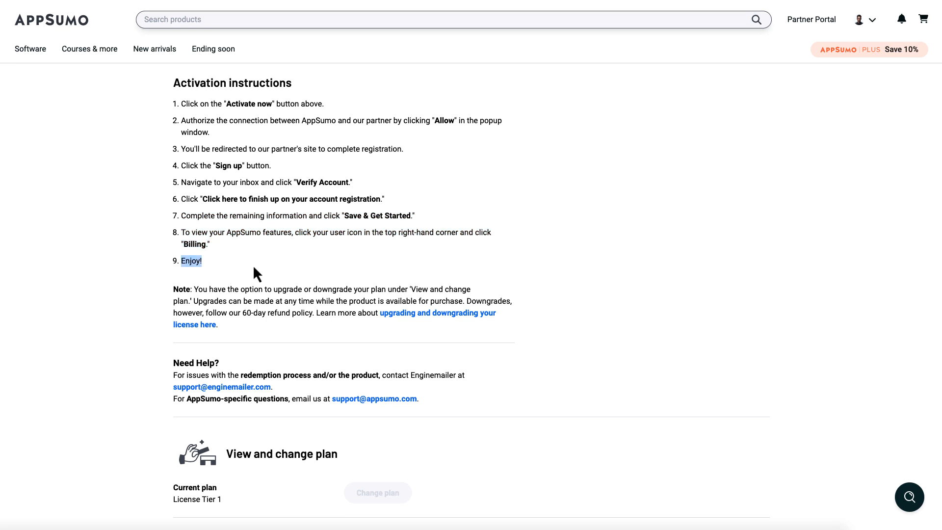
{"action": "scroll", "coordinate": [254, 270], "scroll_direction": "up", "scroll_amount": 5}
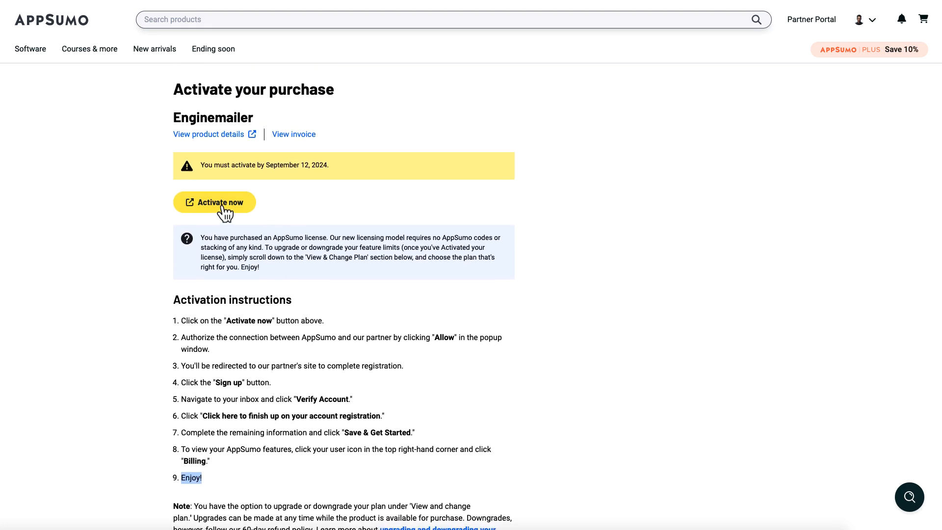
Step: Activate the license and allow Enginemailer to read the license key
{"action": "left_click", "coordinate": [250, 210]}
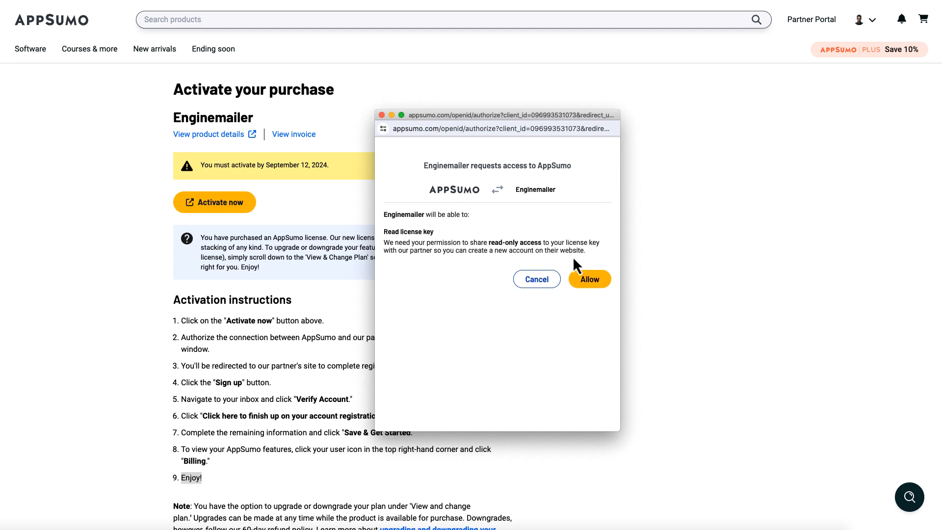
{"action": "left_click", "coordinate": [586, 279]}
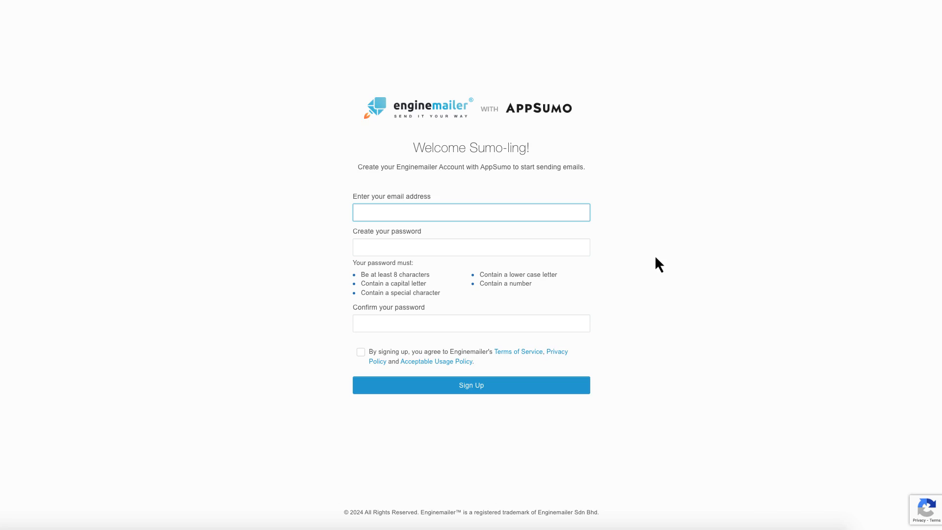
Step: Enter the account e-mail and password, accept the terms, sign up, and verify from the webmail
{"action": "triple_click", "coordinate": [417, 167]}
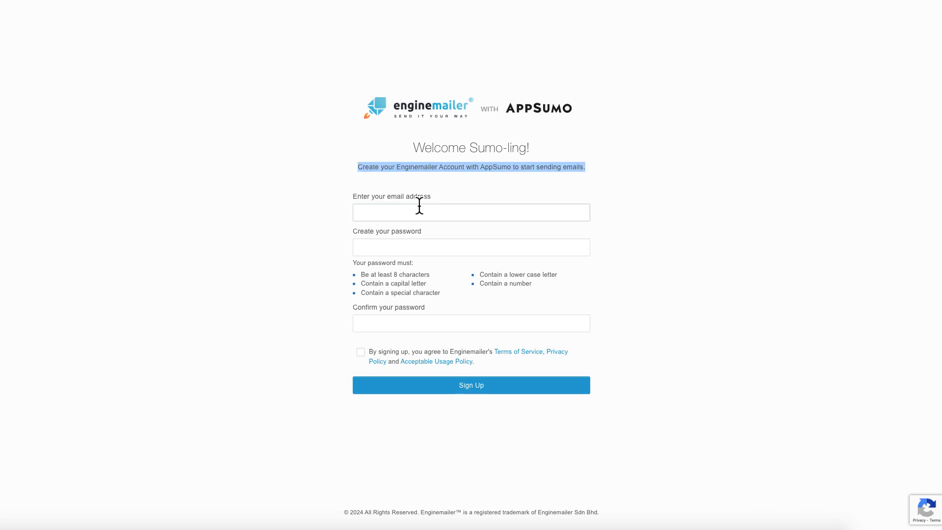
{"action": "left_click", "coordinate": [370, 212]}
{"action": "left_click", "coordinate": [601, 214]}
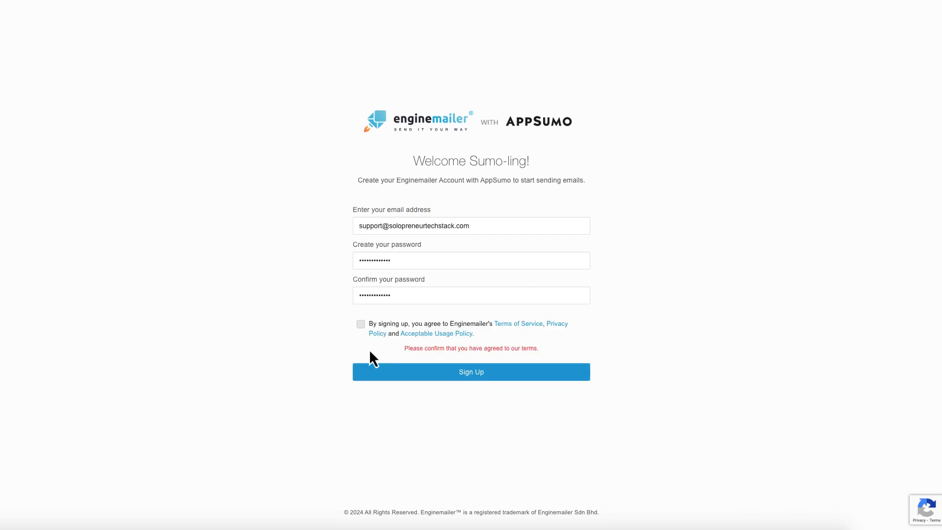
{"action": "left_click", "coordinate": [361, 325]}
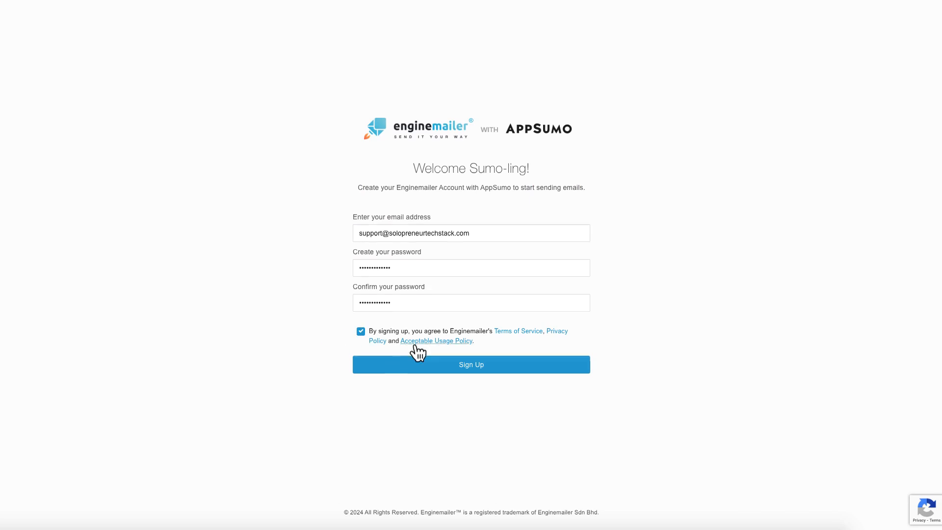
{"action": "left_click", "coordinate": [446, 368]}
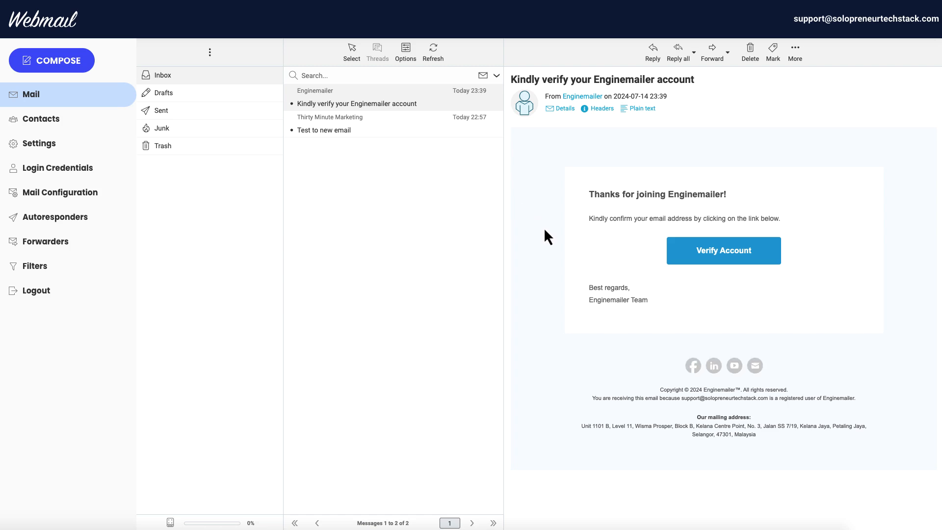
{"action": "left_click", "coordinate": [712, 264]}
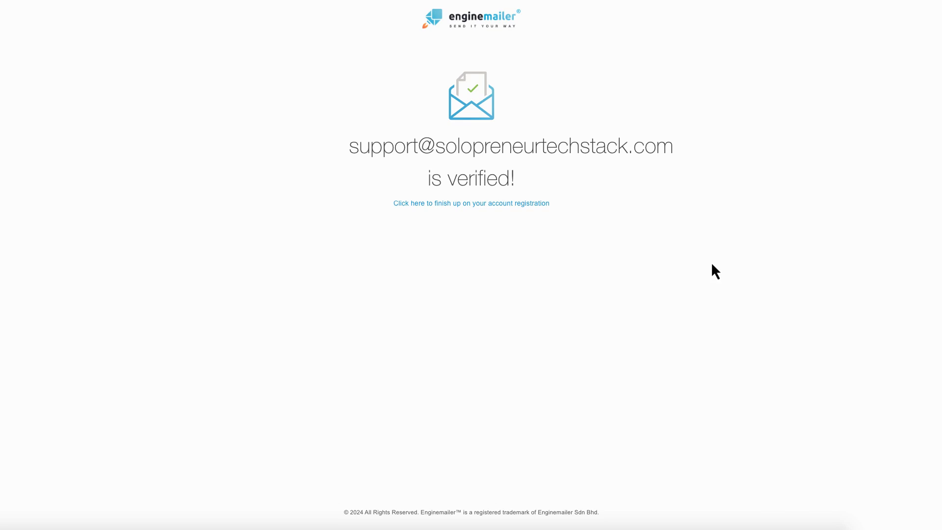
Step: Fill in the Let's Get Started form, keep Subscribe ticked, and choose Save & Get Started
{"action": "left_click", "coordinate": [450, 206]}
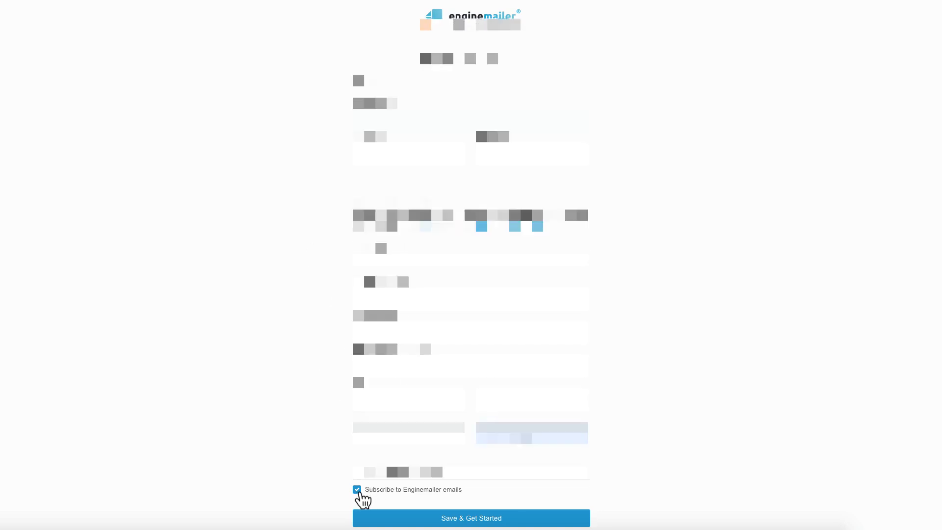
{"action": "left_click", "coordinate": [357, 490]}
{"action": "left_click", "coordinate": [361, 492]}
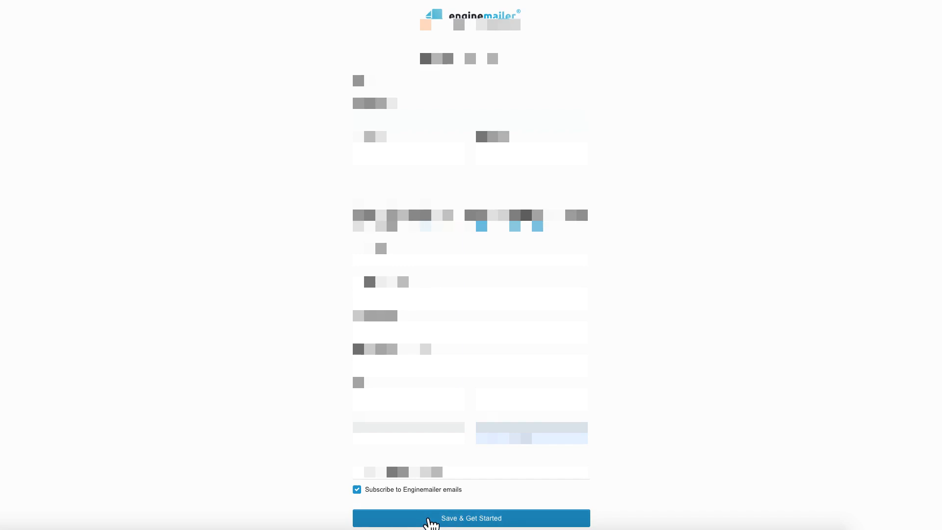
{"action": "left_click", "coordinate": [431, 520]}
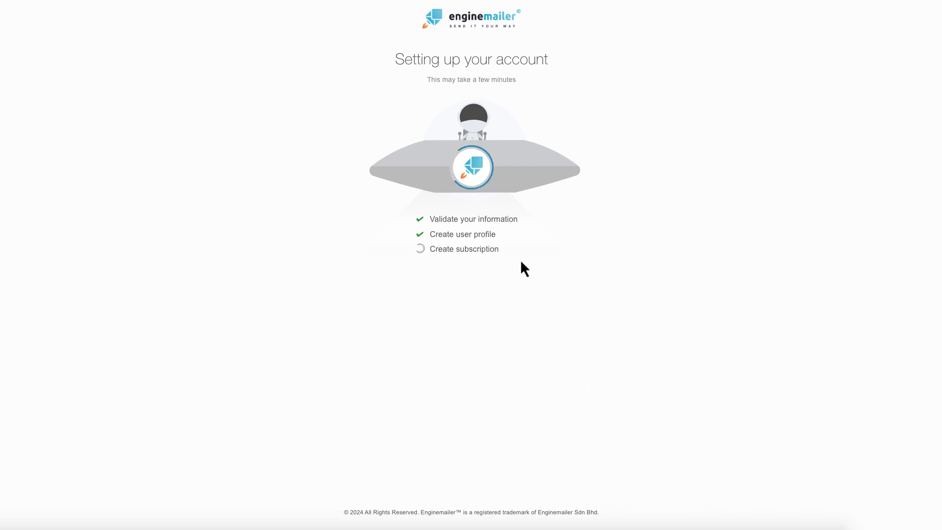
Step: Reload portal.enginemailer.com to get past the pending Create subscription step
{"action": "left_click_drag", "start_coordinate": [429, 249], "coordinate": [498, 251]}
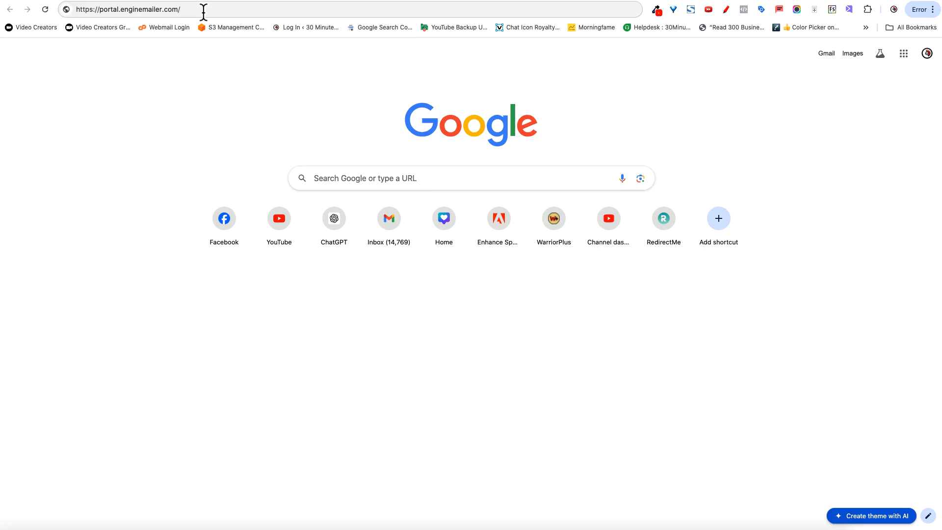
{"action": "left_click", "coordinate": [204, 10]}
{"action": "key", "text": "Return"}
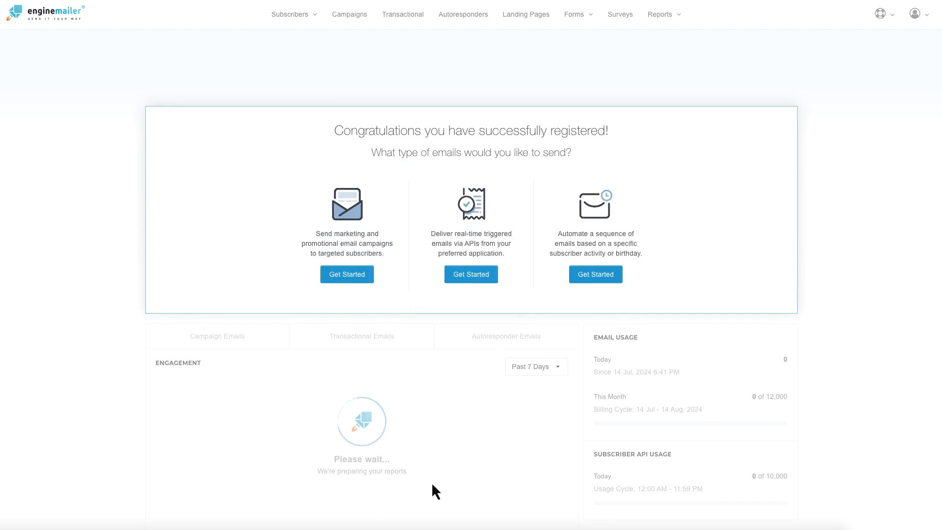
{"action": "scroll", "coordinate": [309, 412], "scroll_direction": "down", "scroll_amount": 3}
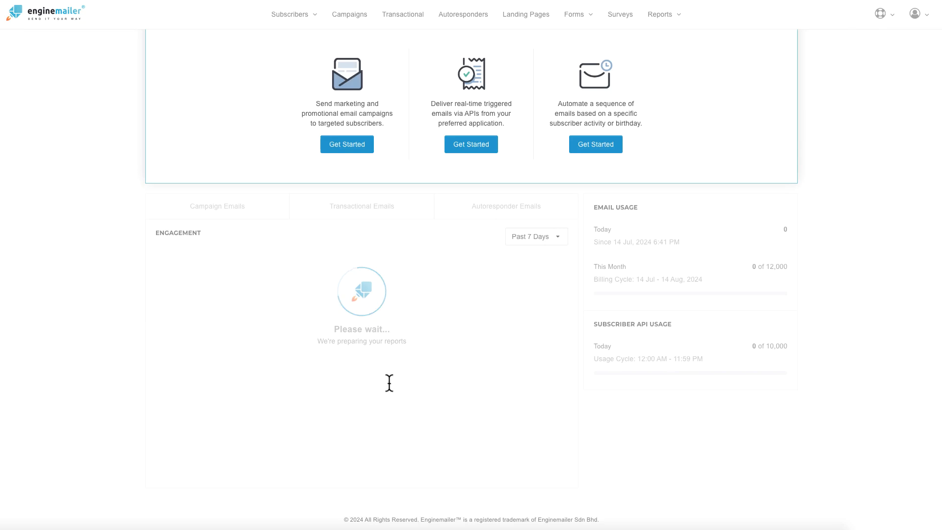
{"action": "scroll", "coordinate": [389, 385], "scroll_direction": "up", "scroll_amount": 3}
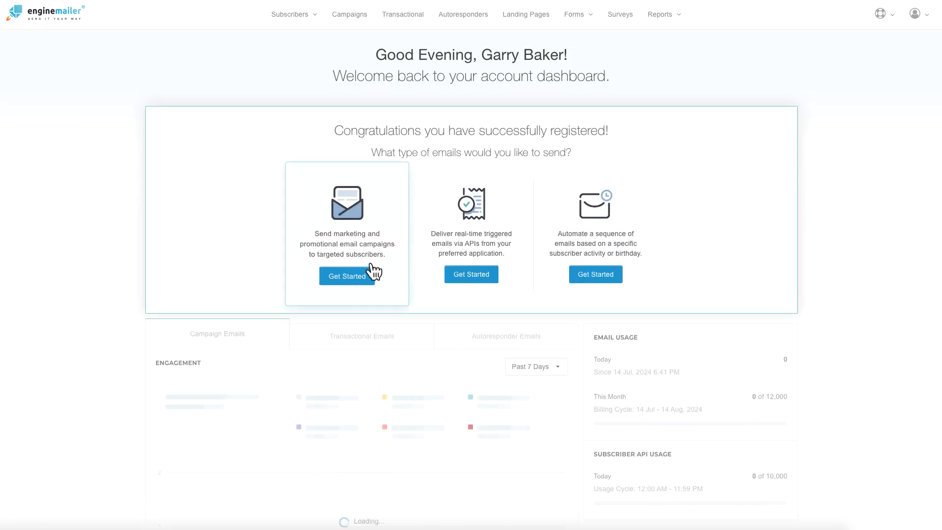
{"action": "left_click", "coordinate": [471, 273]}
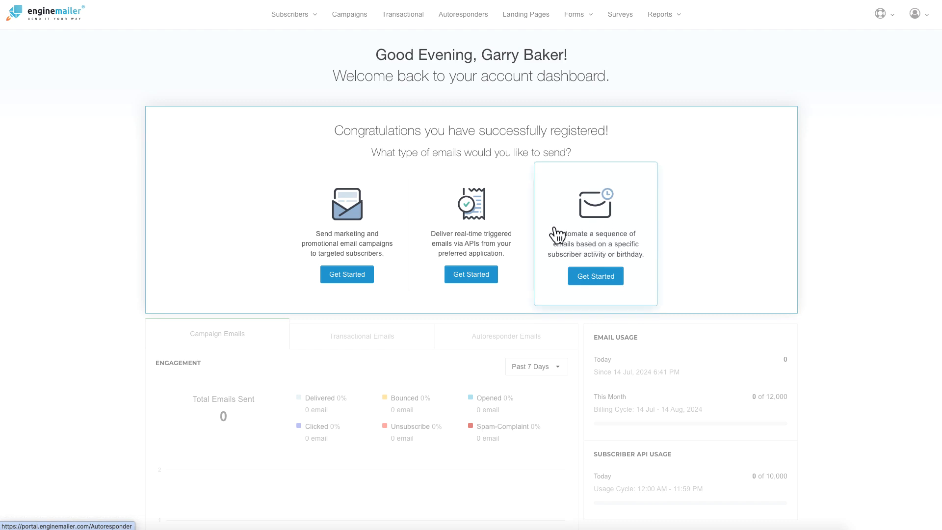
Step: Browse Subscribers > Manage, then its Custom Fields, Categories, Segments and Export tabs
{"action": "left_click", "coordinate": [312, 18]}
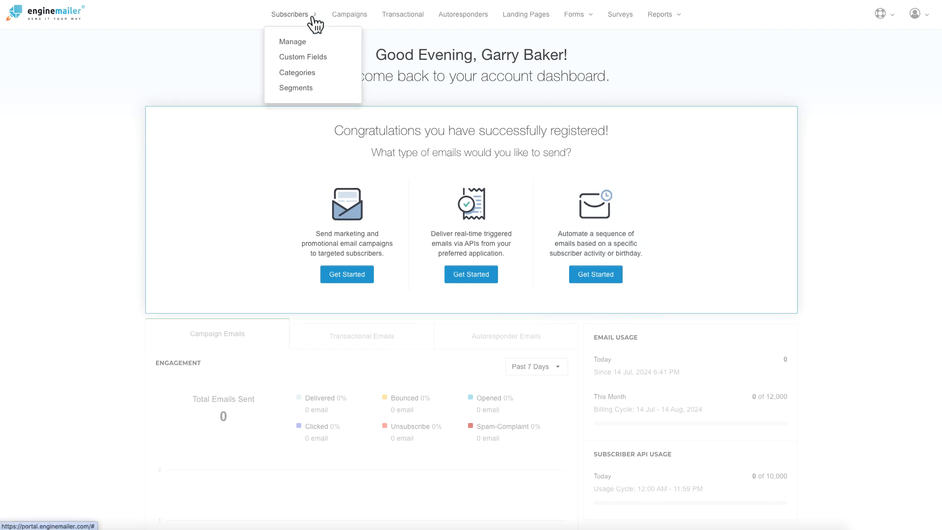
{"action": "left_click", "coordinate": [297, 42]}
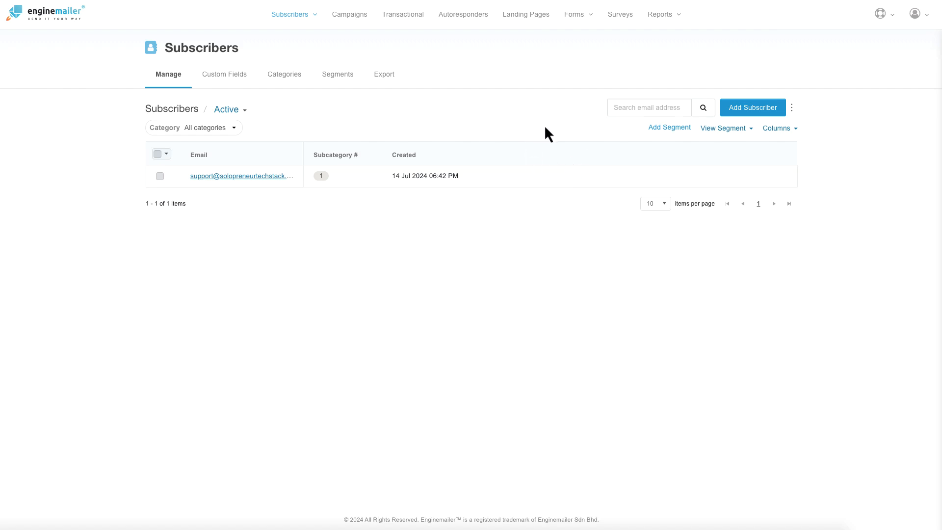
{"action": "left_click", "coordinate": [238, 84]}
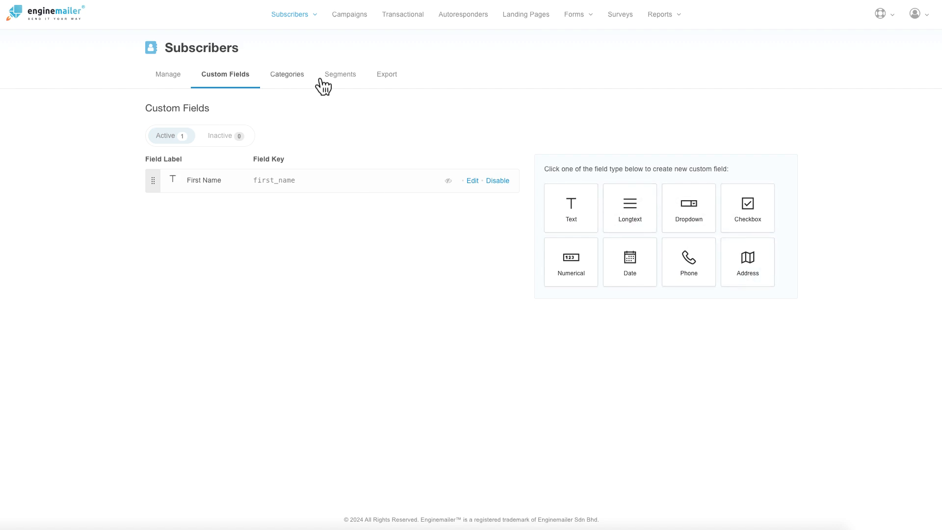
{"action": "left_click", "coordinate": [285, 77]}
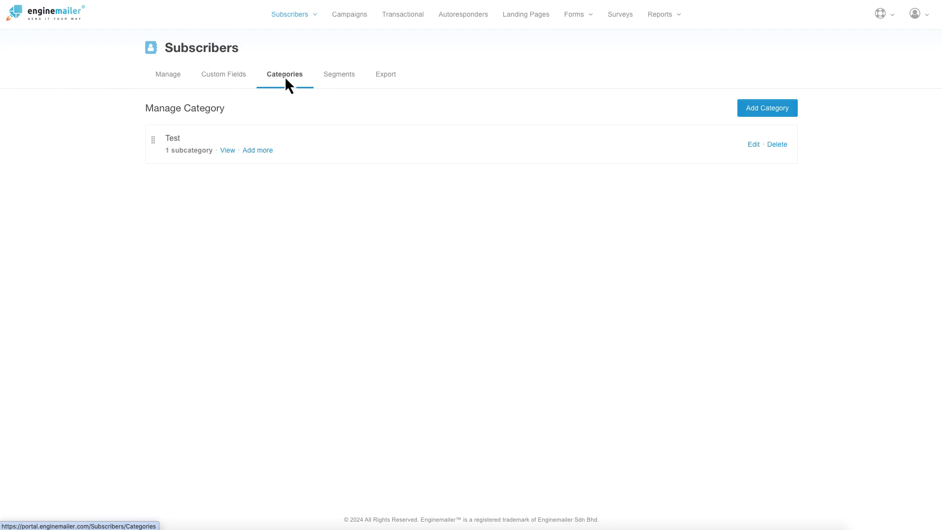
{"action": "left_click", "coordinate": [338, 76]}
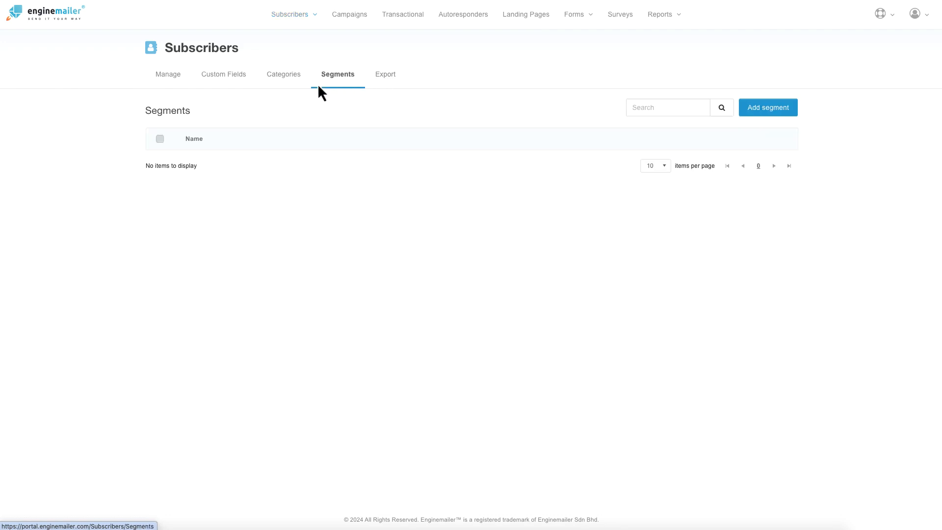
{"action": "left_click", "coordinate": [385, 78]}
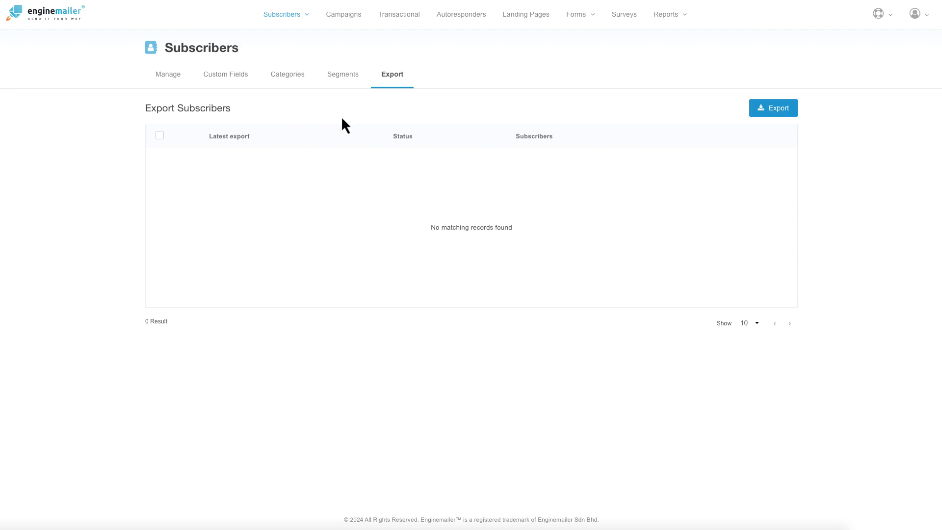
Step: Visit Campaigns, Transactional's Dynamic Variables tab, Autoresponders, then the empty Landing Pages list
{"action": "left_click", "coordinate": [352, 17]}
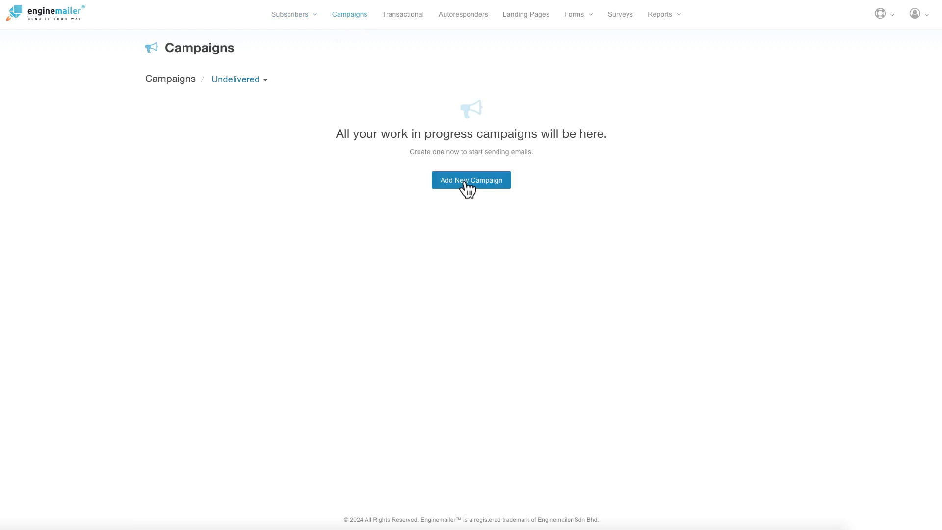
{"action": "left_click", "coordinate": [397, 19]}
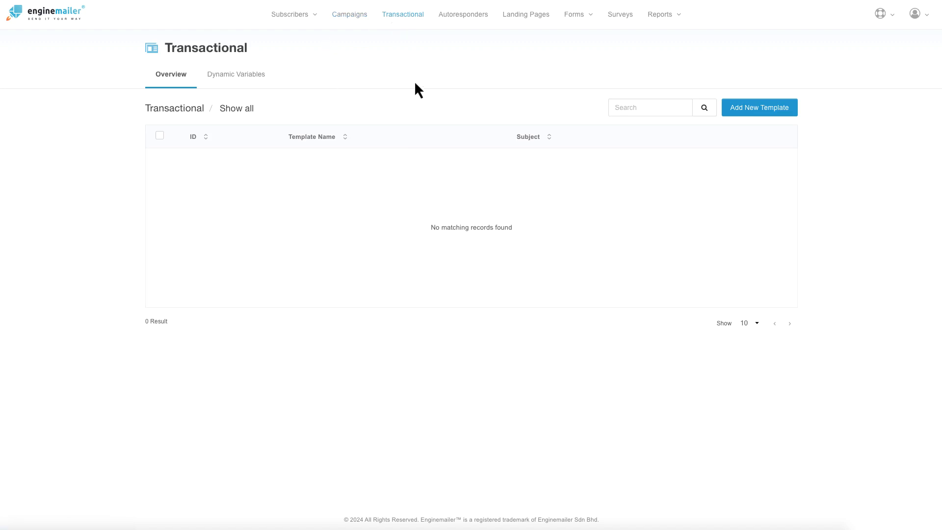
{"action": "left_click", "coordinate": [250, 81]}
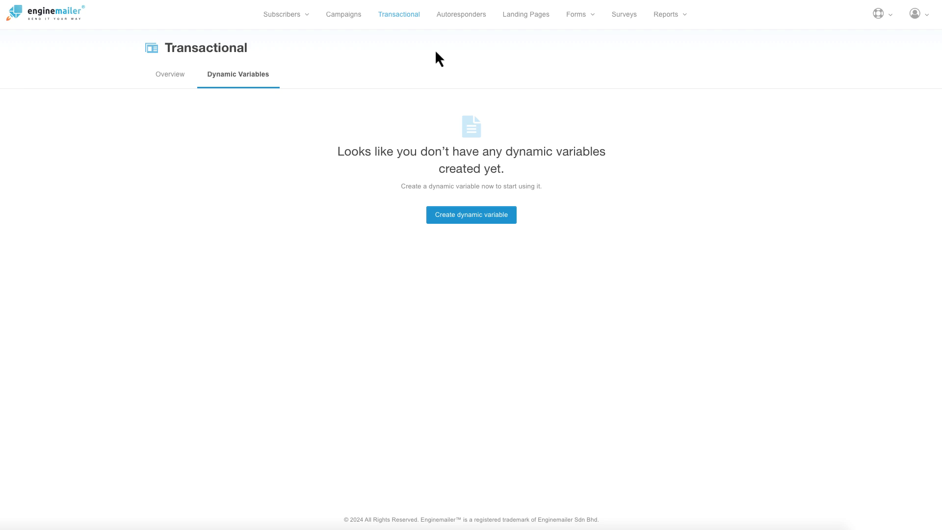
{"action": "left_click", "coordinate": [462, 15]}
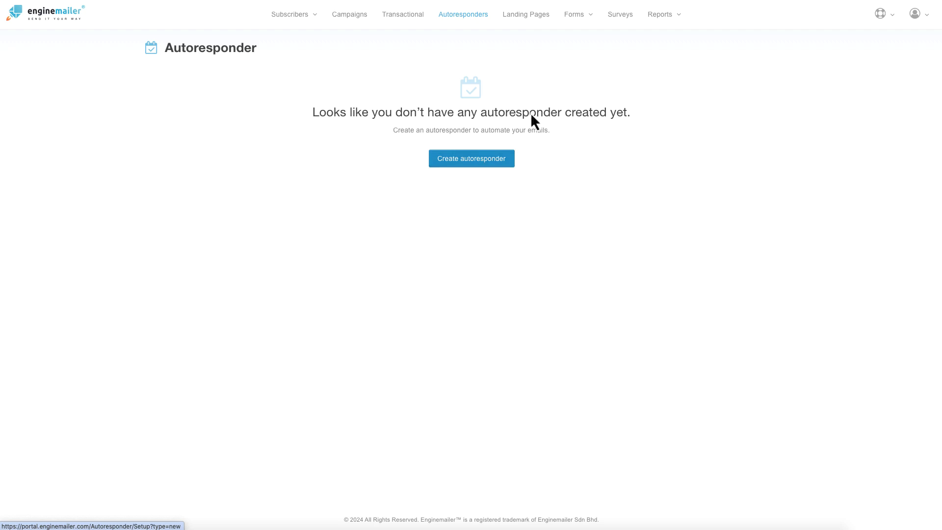
{"action": "left_click", "coordinate": [524, 16]}
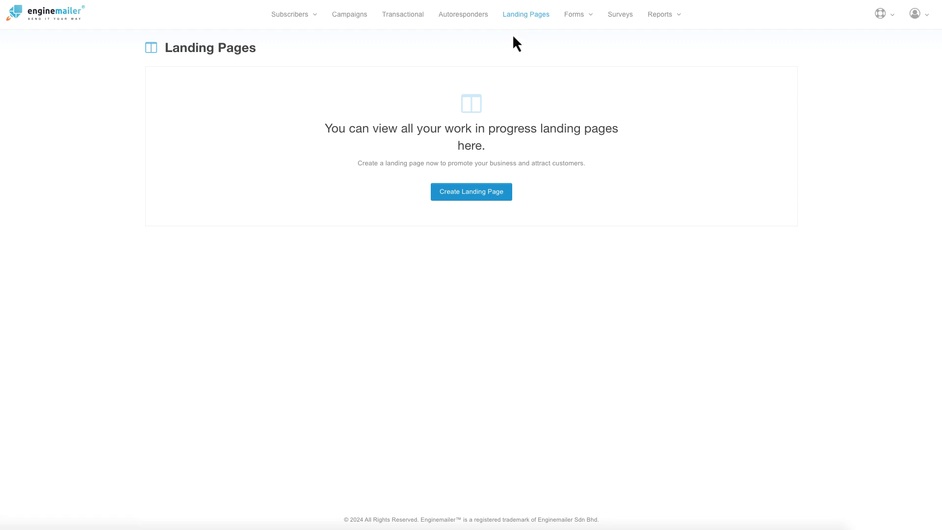
{"action": "left_click", "coordinate": [591, 19]}
Step: Create a landing page named 'Test Landing Page' titled 'Test Landing Page Title'
{"action": "left_click", "coordinate": [452, 202]}
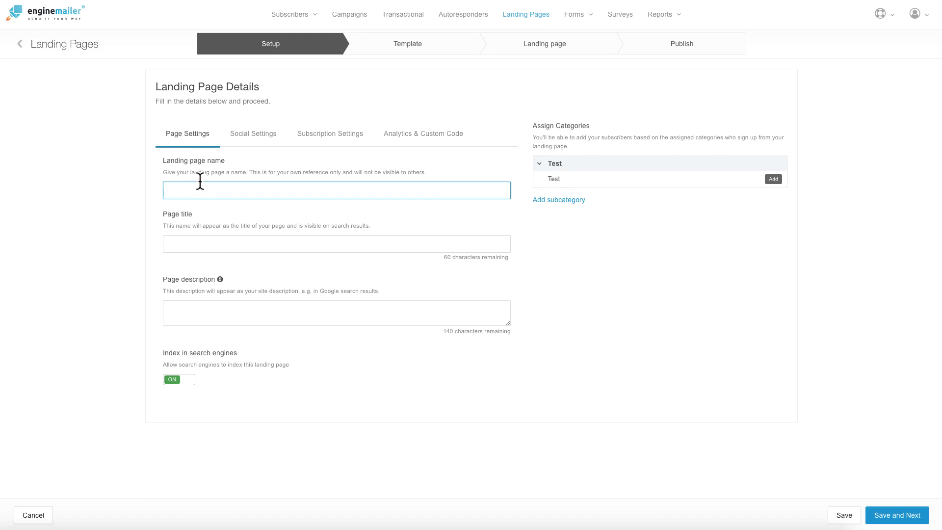
{"action": "type", "text": "Test Landing Page"}
{"action": "triple_click", "coordinate": [186, 190]}
{"action": "key", "text": "ctrl+c"}
{"action": "left_click", "coordinate": [194, 236]}
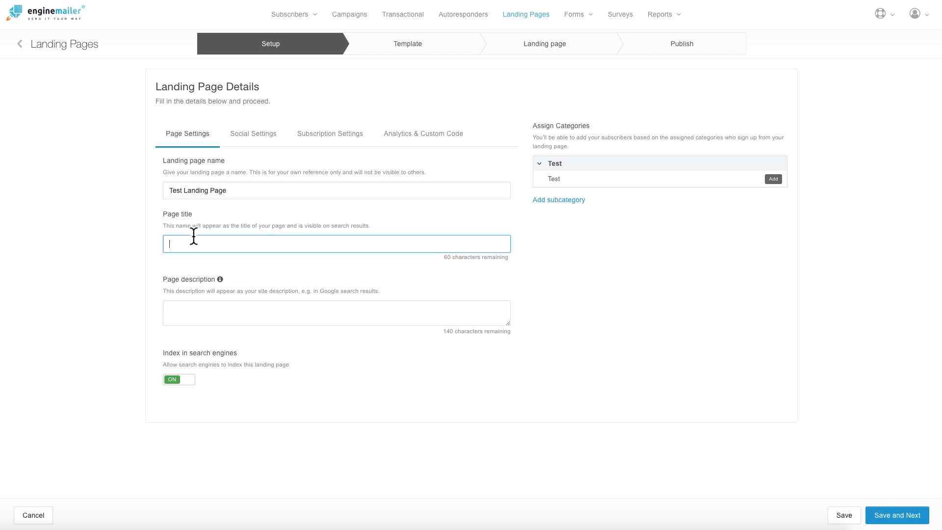
{"action": "key", "text": "ctrl+v"}
{"action": "type", "text": "Title"}
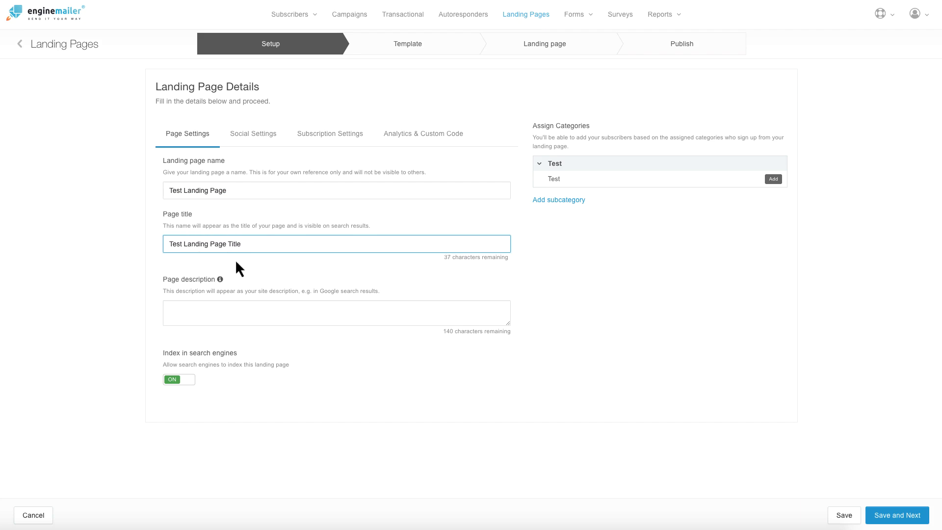
Step: Fill in the page description, fixing its spelling and adding the pasted alphabet sample text
{"action": "left_click", "coordinate": [191, 305]}
{"action": "key", "text": "ctrl+v"}
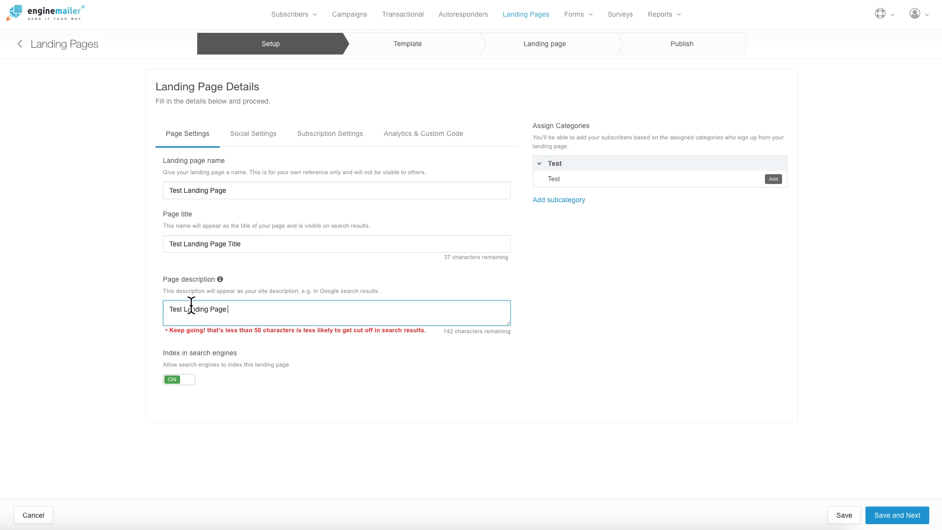
{"action": "type", "text": "Descripiton"}
{"action": "right_click", "coordinate": [244, 309]}
{"action": "left_click", "coordinate": [269, 288]}
{"action": "key", "text": "BackSpace"}
{"action": "key", "text": "BackSpace"}
{"action": "key", "text": "BackSpace"}
{"action": "key", "text": "BackSpace"}
{"action": "key", "text": "BackSpace"}
{"action": "key", "text": "BackSpace"}
{"action": "key", "text": "BackSpace"}
{"action": "key", "text": "BackSpace"}
{"action": "key", "text": "BackSpace"}
{"action": "key", "text": "BackSpace"}
{"action": "key", "text": "BackSpace"}
{"action": "key", "text": "BackSpace"}
{"action": "key", "text": "BackSpace"}
{"action": "key", "text": "BackSpace"}
{"action": "key", "text": "BackSpace"}
{"action": "key", "text": "BackSpace"}
{"action": "key", "text": "BackSpace"}
{"action": "key", "text": "BackSpace"}
{"action": "key", "text": "BackSpace"}
{"action": "key", "text": "BackSpace"}
{"action": "key", "text": "BackSpace"}
{"action": "key", "text": "BackSpace"}
{"action": "key", "text": "BackSpace"}
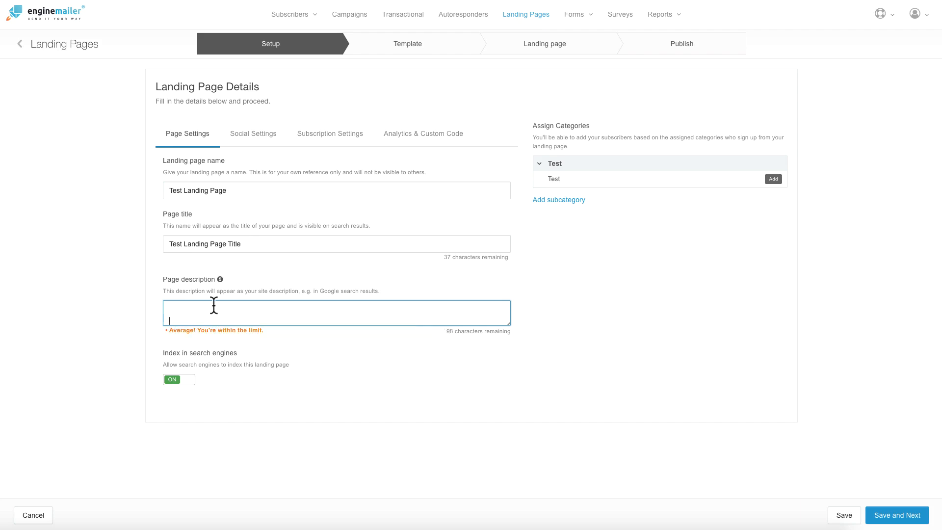
{"action": "type", "text": "abcdefghijklmnopqrstuvwxyzABCDEFGHIJKLMNOPQRSTUVWXYZ1234"}
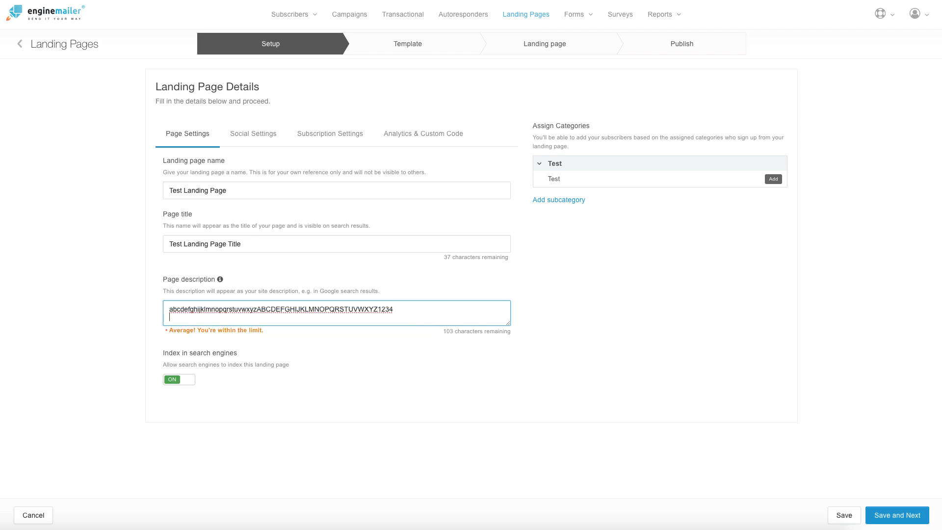
{"action": "key", "text": "BackSpace"}
Step: Set Index in search engines to OFF
{"action": "left_click", "coordinate": [180, 383]}
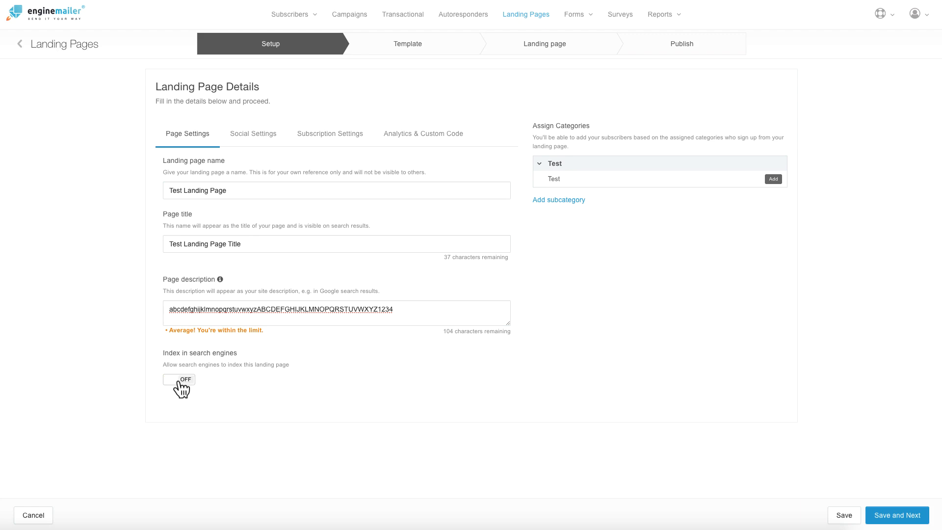
{"action": "left_click", "coordinate": [181, 383]}
{"action": "left_click", "coordinate": [186, 388]}
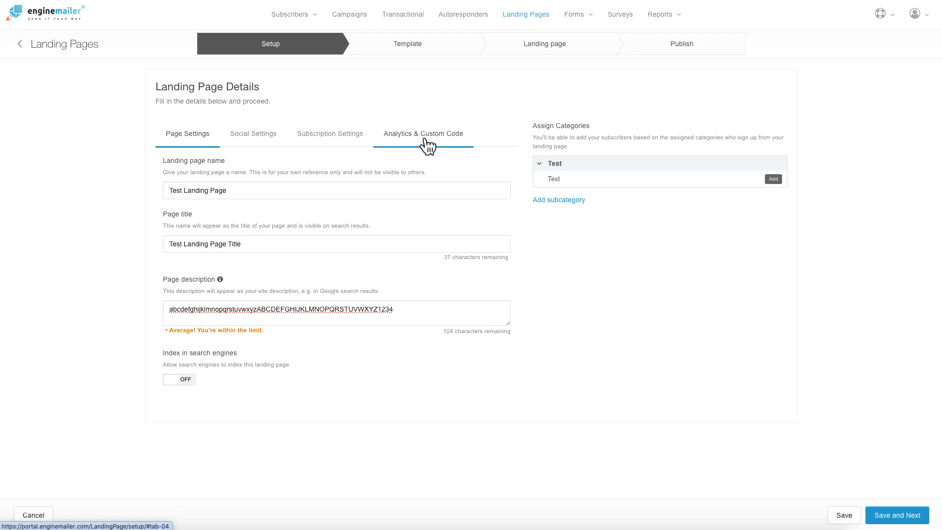
Step: Save the setup and start the page from the Live webinars template
{"action": "left_click", "coordinate": [890, 516]}
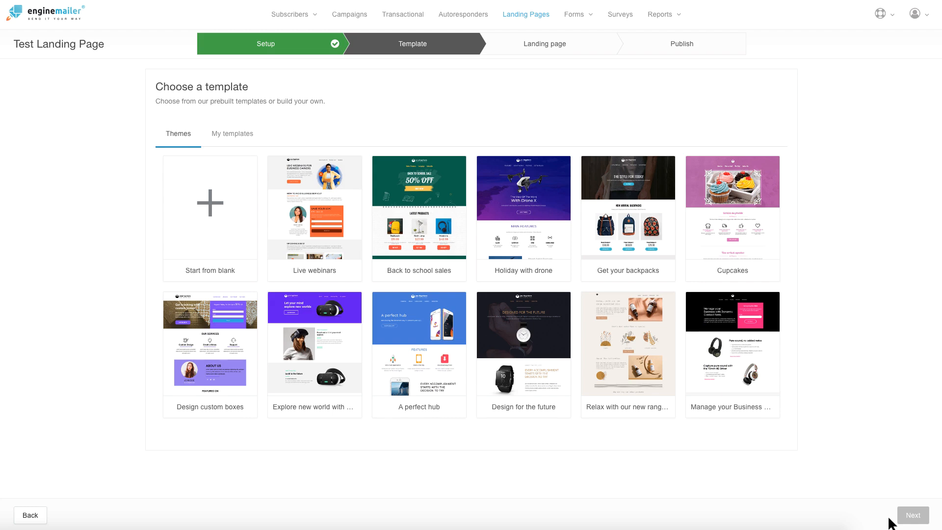
{"action": "mouse_move", "coordinate": [306, 225]}
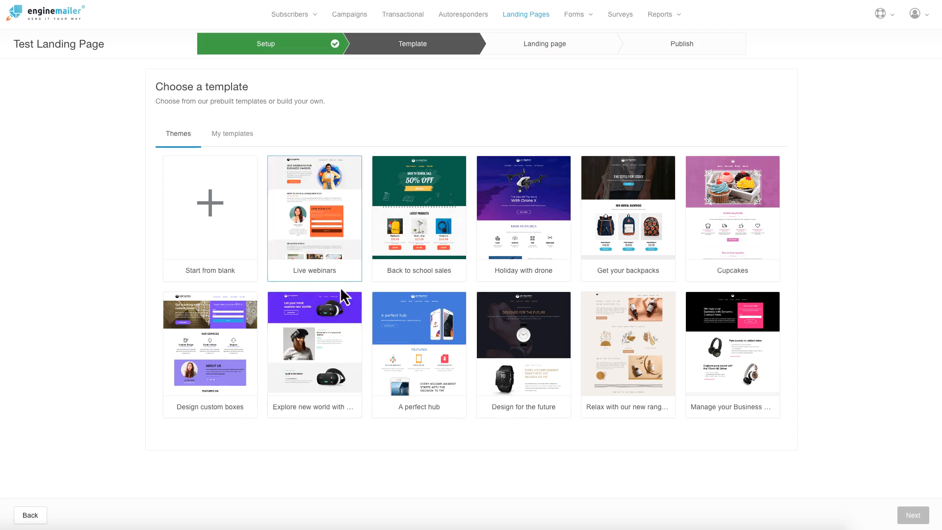
{"action": "left_click", "coordinate": [313, 211]}
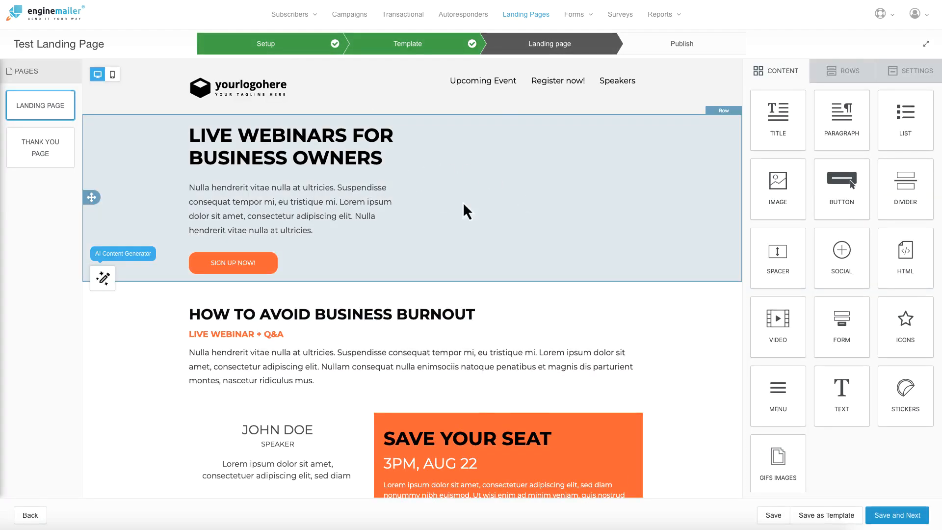
Step: Inspect the hero section and the Save Your Seat form settings in the editor
{"action": "scroll", "coordinate": [502, 234], "scroll_direction": "down", "scroll_amount": 15}
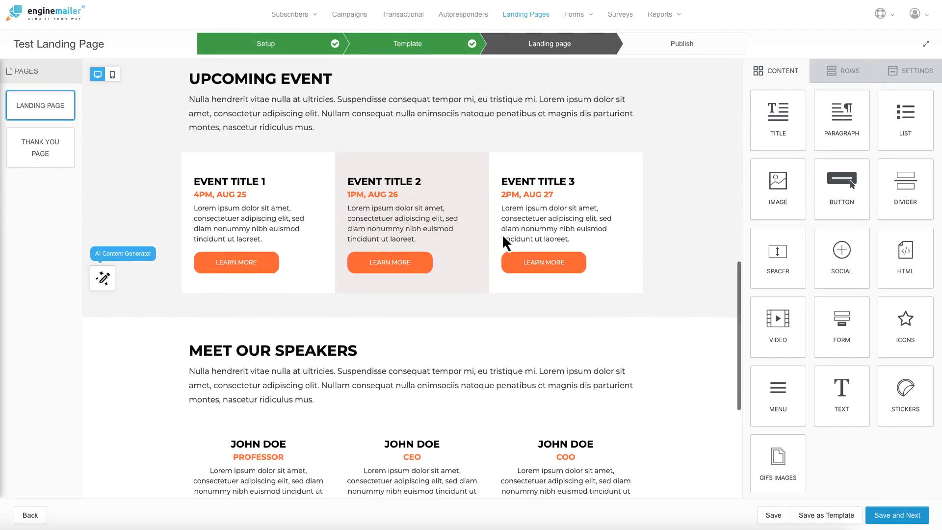
{"action": "scroll", "coordinate": [502, 234], "scroll_direction": "up", "scroll_amount": 15}
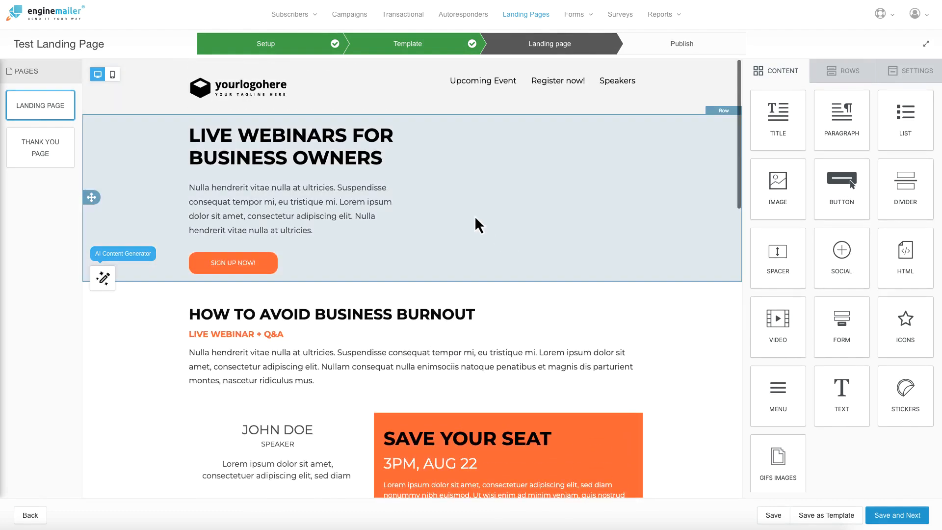
{"action": "left_click", "coordinate": [495, 234]}
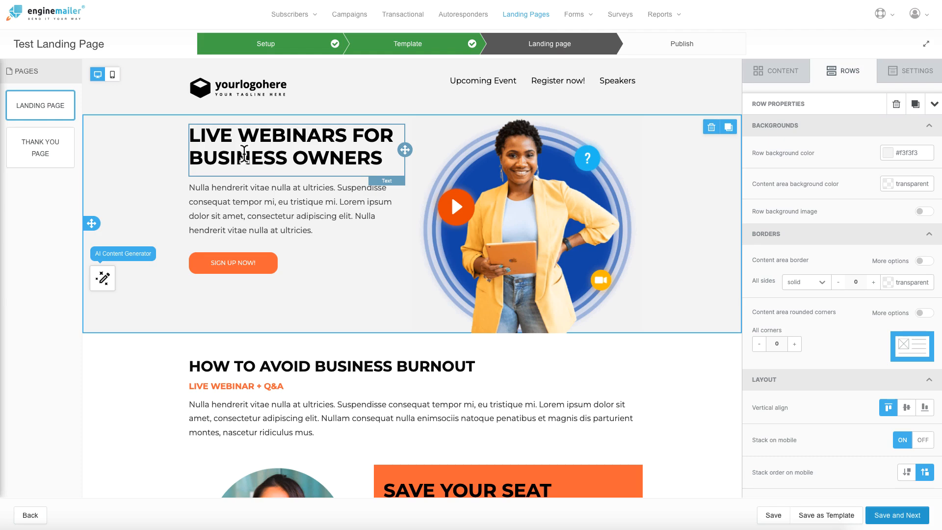
{"action": "scroll", "coordinate": [458, 322], "scroll_direction": "down", "scroll_amount": 5}
{"action": "left_click", "coordinate": [409, 330]}
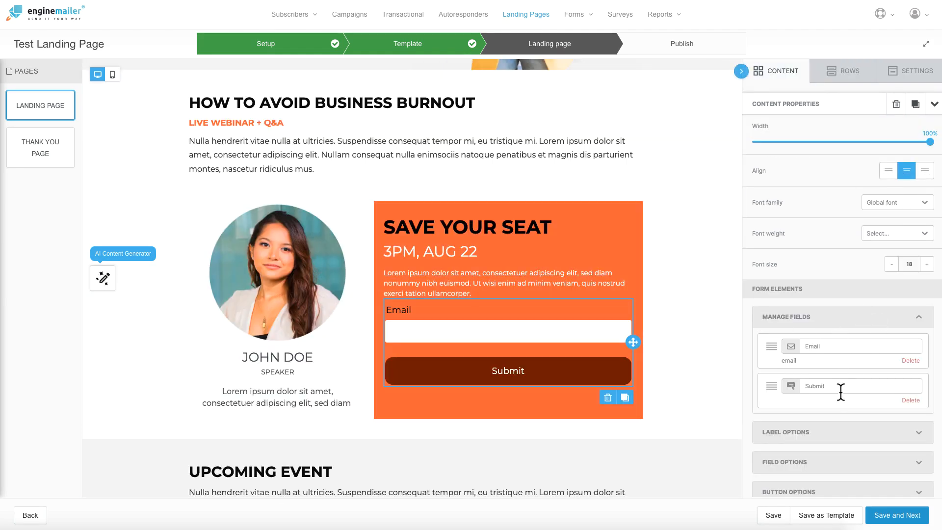
{"action": "scroll", "coordinate": [841, 391], "scroll_direction": "down", "scroll_amount": 4}
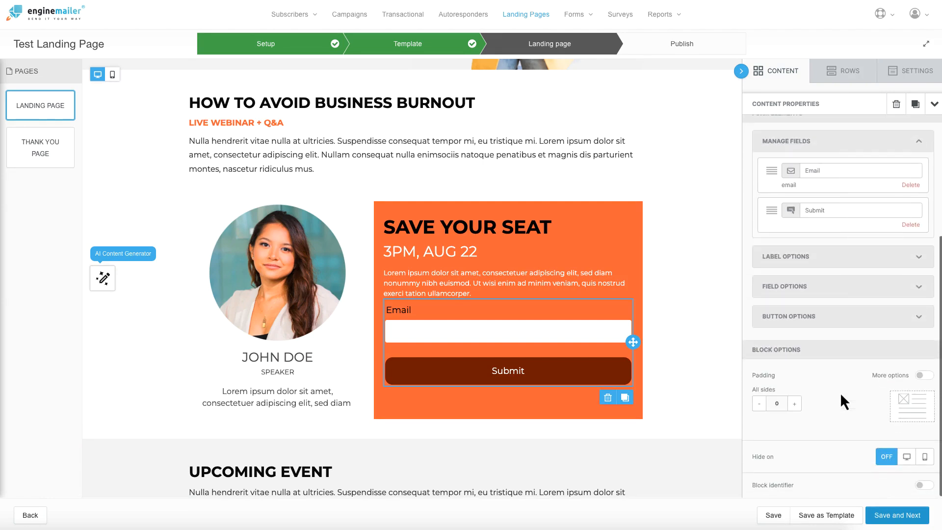
{"action": "scroll", "coordinate": [785, 398], "scroll_direction": "up", "scroll_amount": 4}
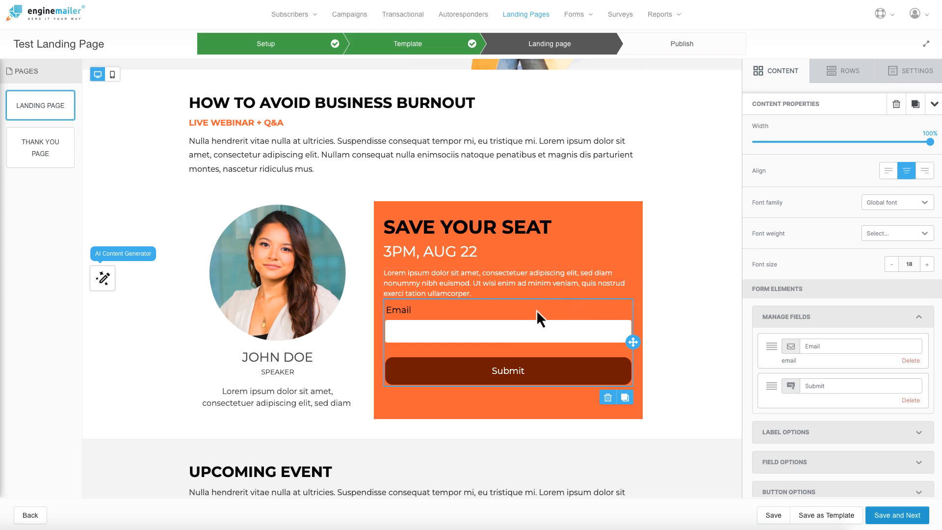
Step: Check the page's general settings, then reselect the Save Your Seat sign-up form
{"action": "left_click", "coordinate": [913, 72]}
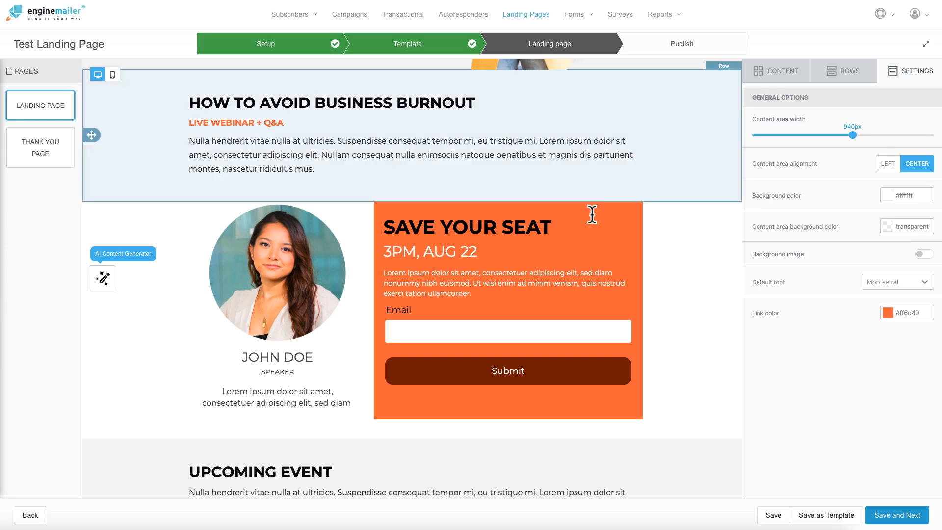
{"action": "left_click", "coordinate": [783, 72]}
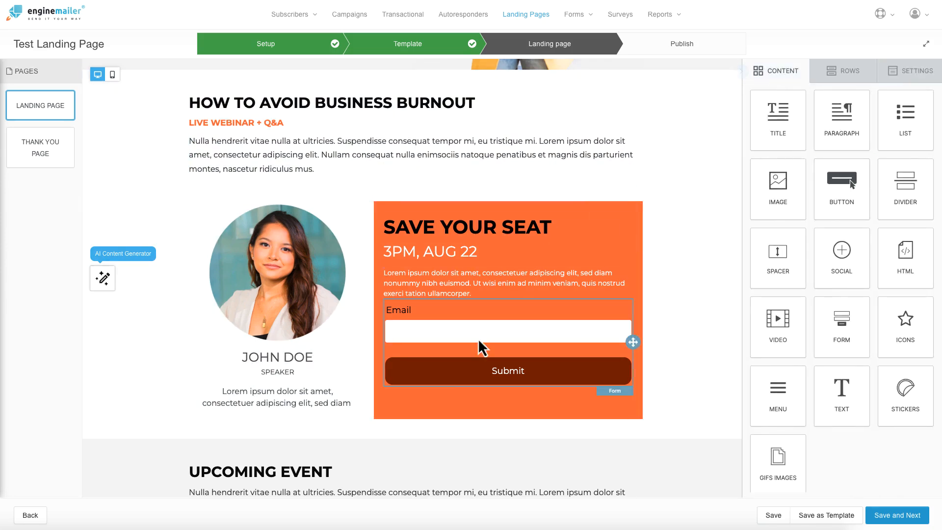
{"action": "left_click", "coordinate": [464, 342]}
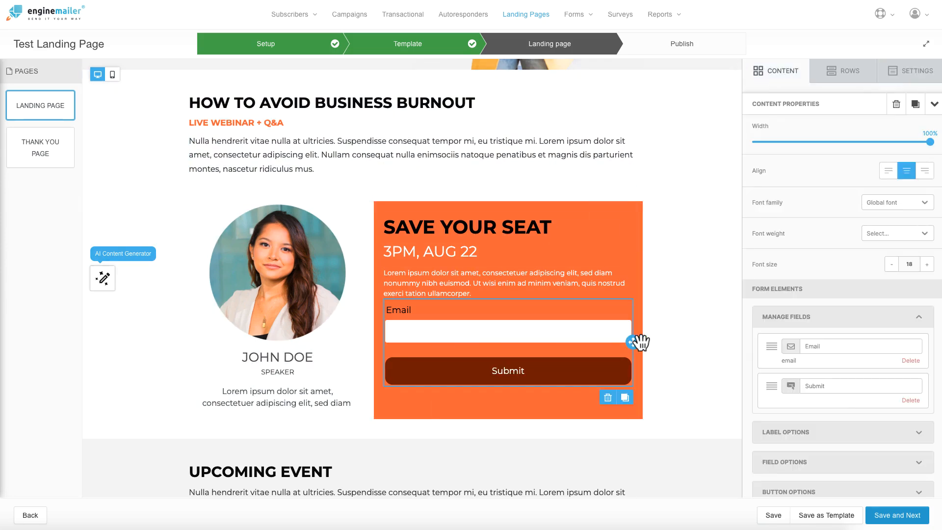
{"action": "scroll", "coordinate": [673, 245], "scroll_direction": "down", "scroll_amount": 1}
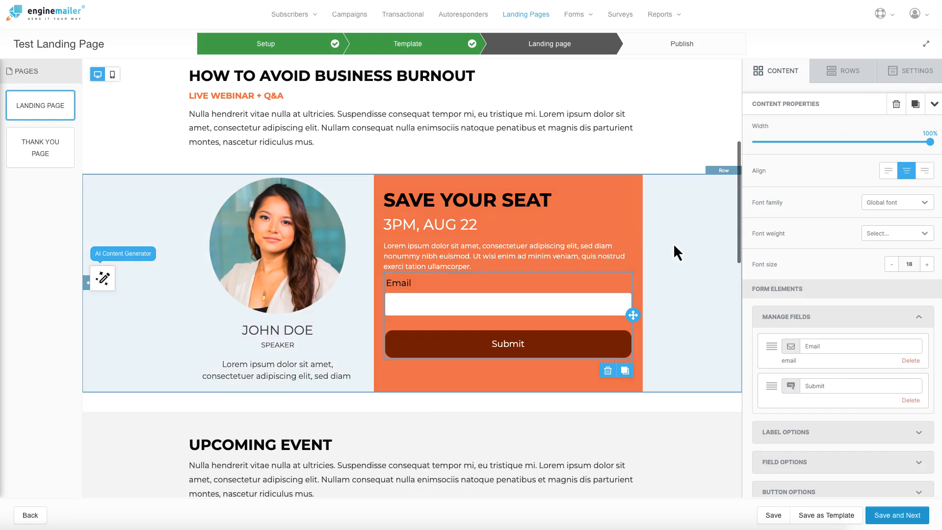
{"action": "scroll", "coordinate": [622, 251], "scroll_direction": "up", "scroll_amount": 5}
{"action": "scroll", "coordinate": [726, 275], "scroll_direction": "down", "scroll_amount": 3}
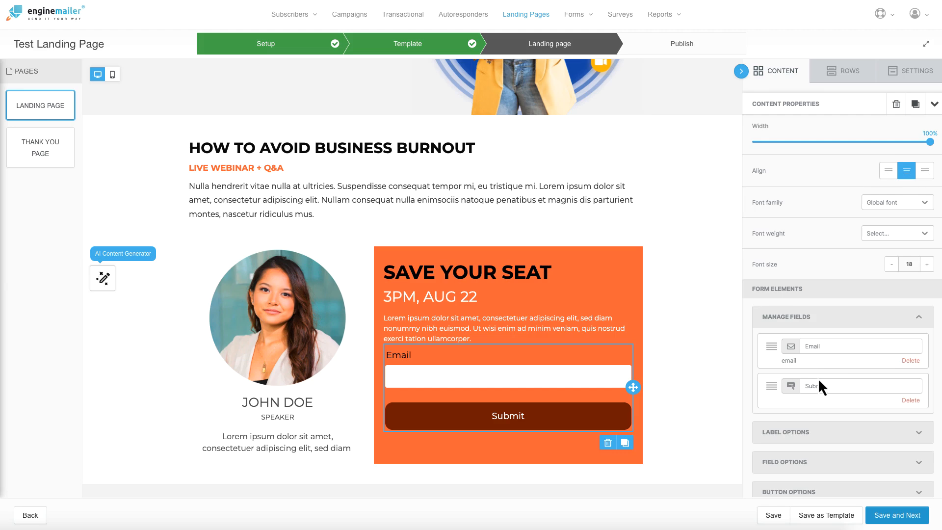
{"action": "scroll", "coordinate": [819, 384], "scroll_direction": "down", "scroll_amount": 2}
{"action": "scroll", "coordinate": [820, 381], "scroll_direction": "down", "scroll_amount": 2}
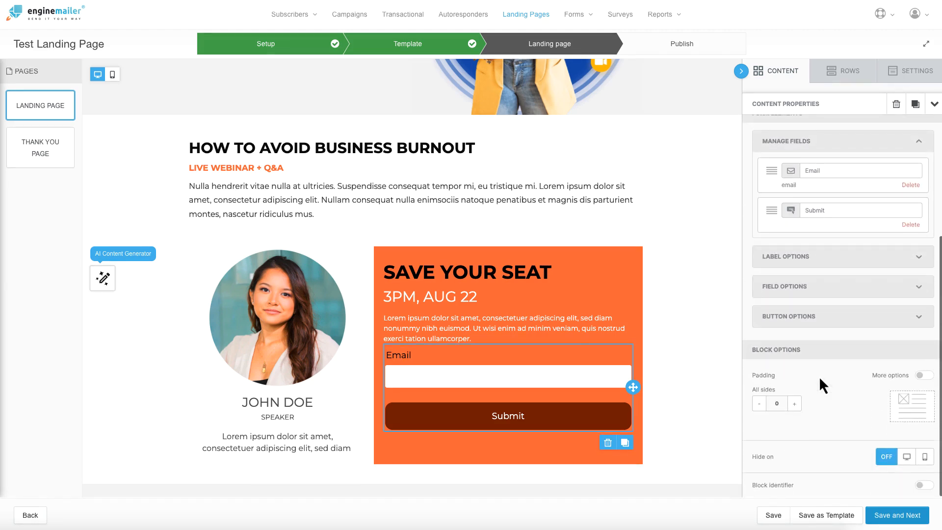
{"action": "scroll", "coordinate": [820, 380], "scroll_direction": "up", "scroll_amount": 4}
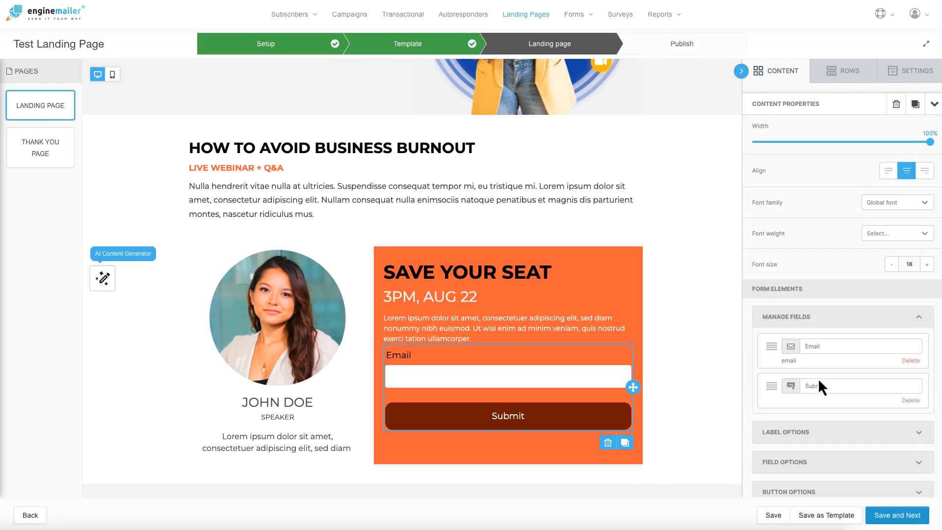
{"action": "left_click", "coordinate": [920, 320]}
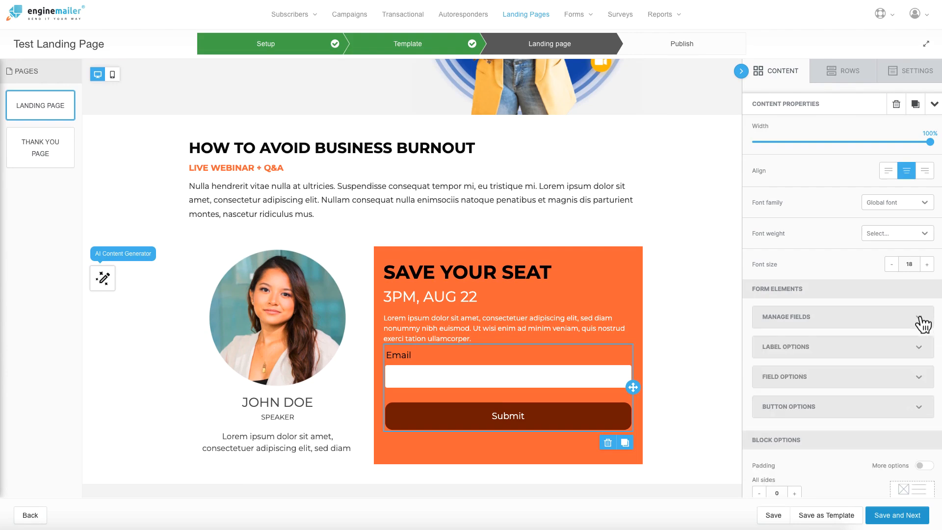
{"action": "left_click", "coordinate": [919, 348]}
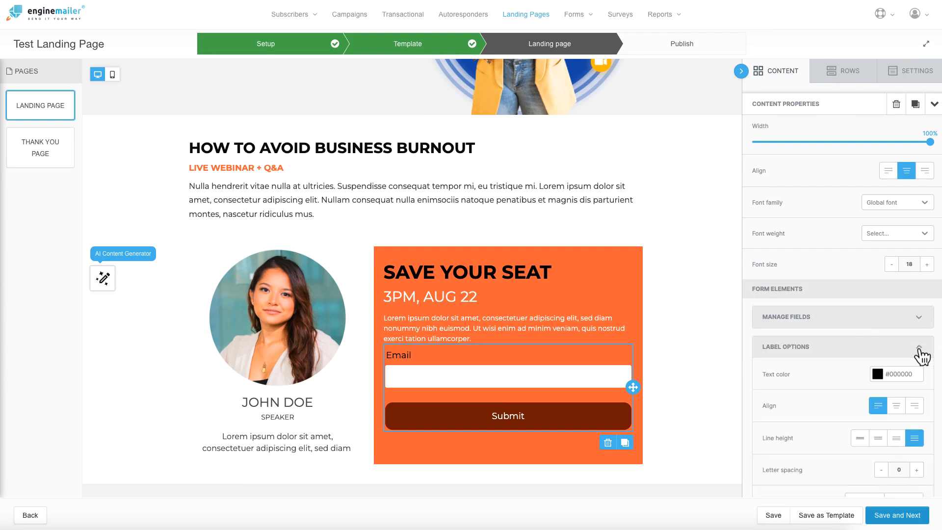
{"action": "left_click", "coordinate": [920, 352]}
{"action": "left_click", "coordinate": [919, 379]}
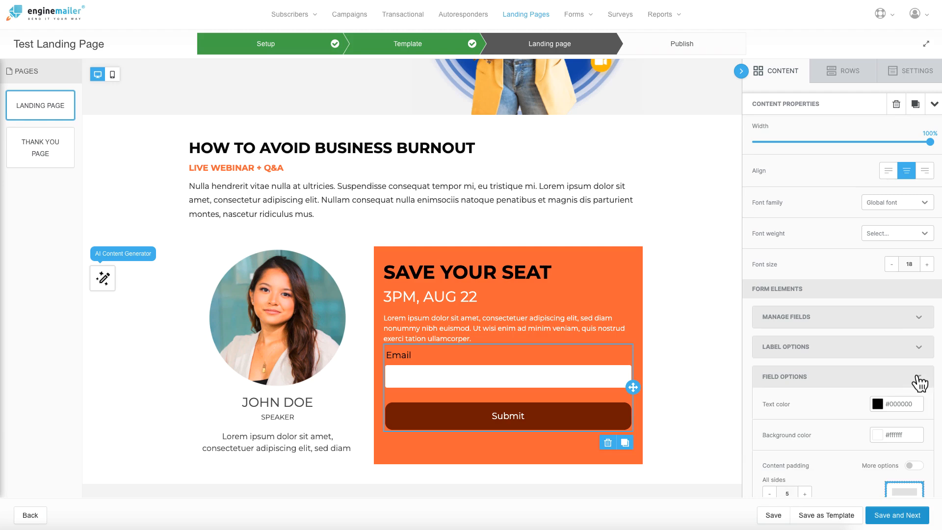
{"action": "scroll", "coordinate": [835, 376], "scroll_direction": "down", "scroll_amount": 2}
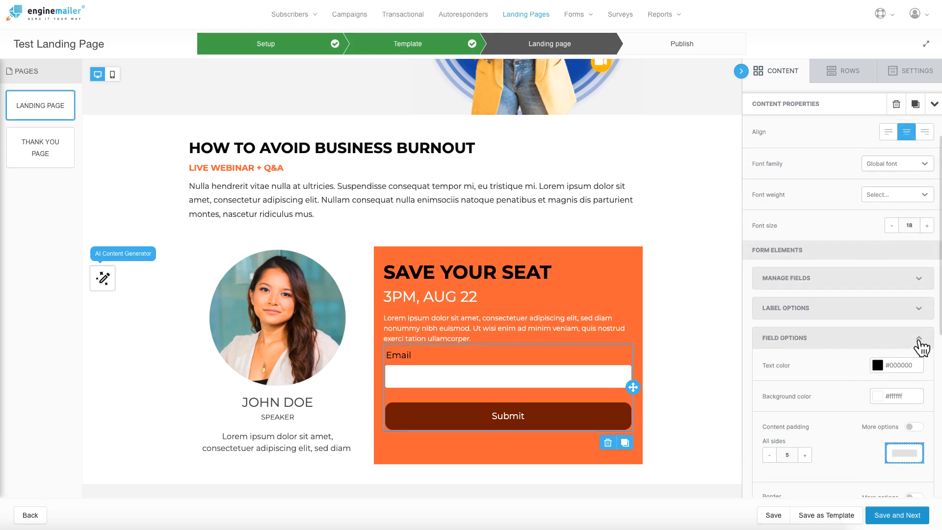
{"action": "left_click", "coordinate": [918, 339]}
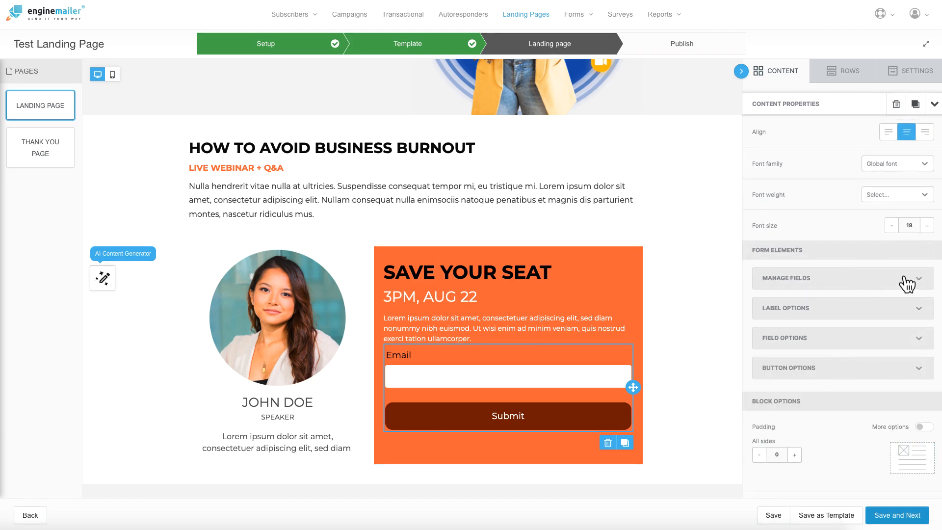
{"action": "left_click", "coordinate": [920, 280]}
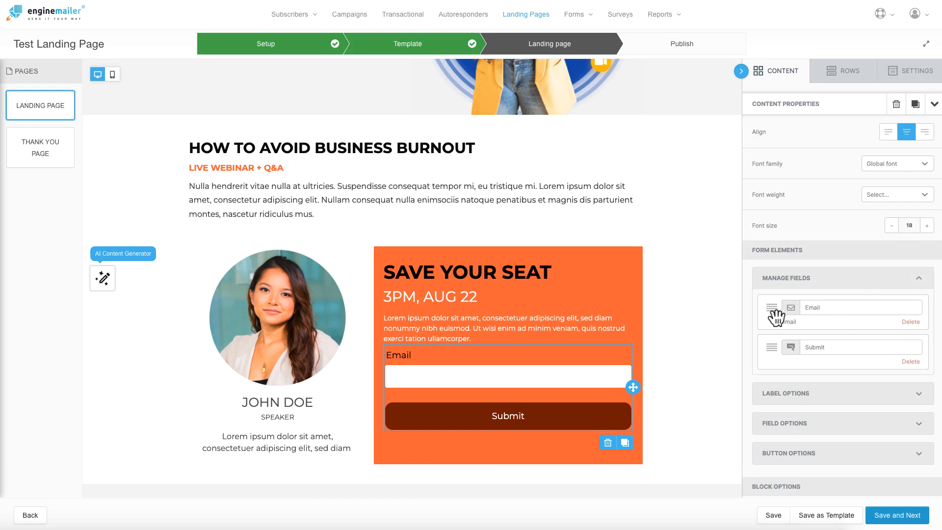
{"action": "mouse_move", "coordinate": [777, 317]}
{"action": "left_mouse_down"}
{"action": "mouse_move", "coordinate": [780, 351]}
{"action": "mouse_move", "coordinate": [775, 308]}
{"action": "left_mouse_up"}
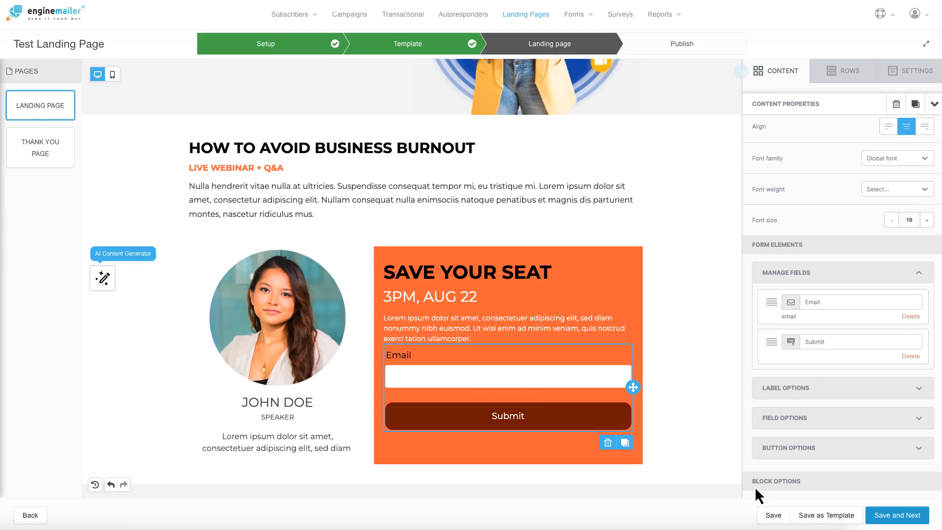
Step: Save the design through to the Publish step, then return to the Landing page editor
{"action": "left_click", "coordinate": [892, 518]}
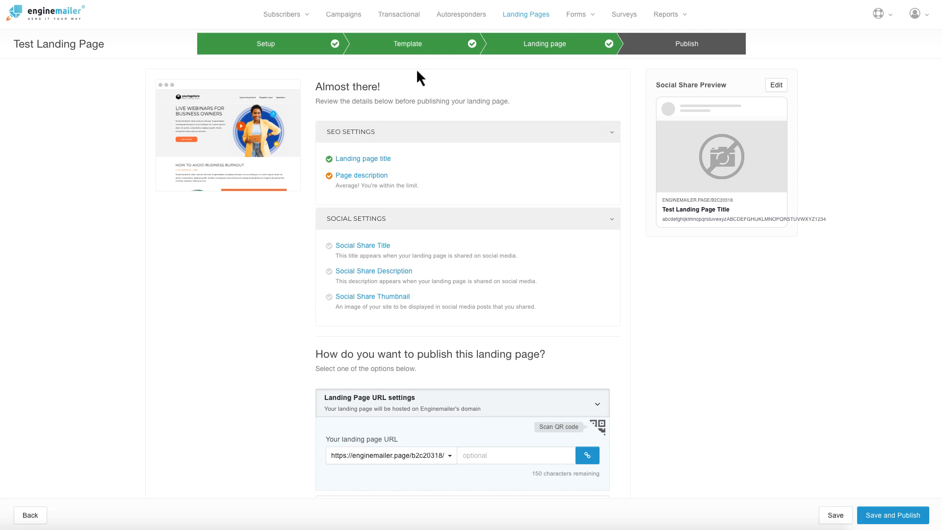
{"action": "left_click", "coordinate": [533, 52]}
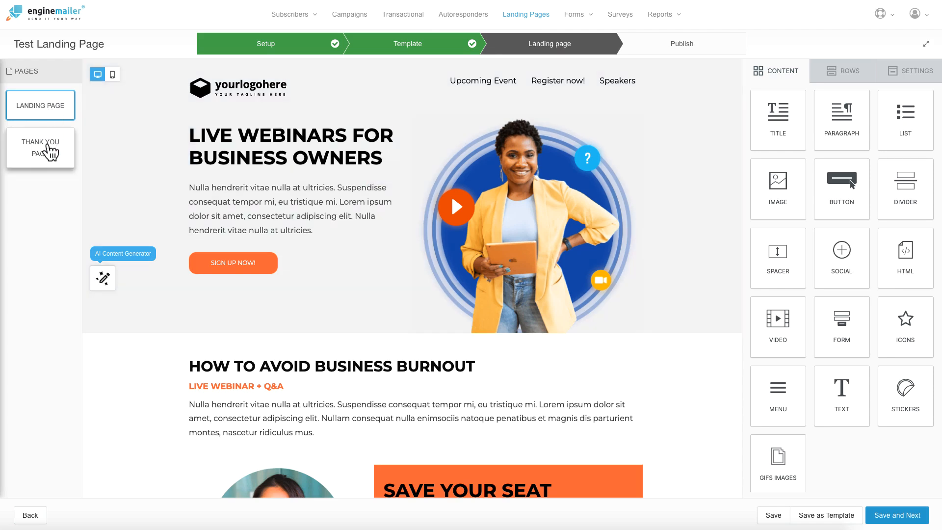
Step: Switch to the THANK YOU PAGE in the Pages panel
{"action": "left_click", "coordinate": [47, 152]}
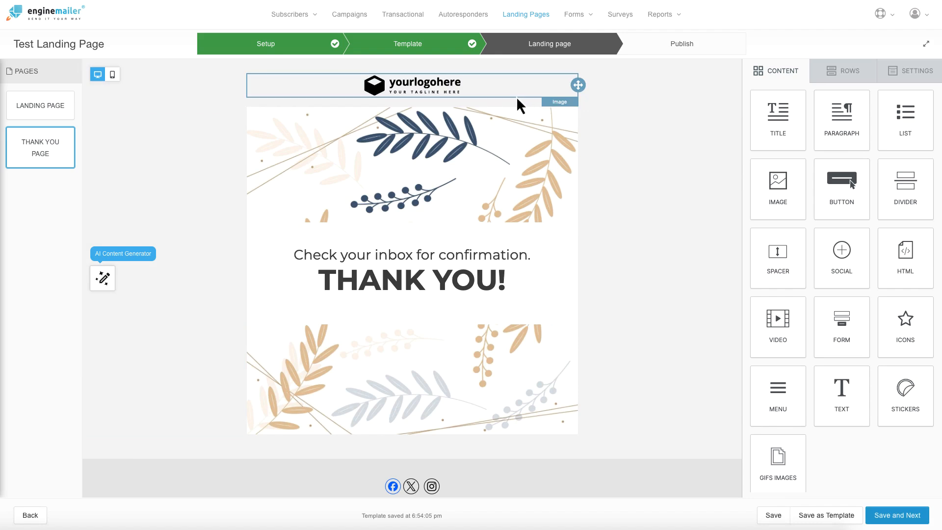
Step: Review the Publish settings and enginemailer.page domain options, then publish the Test Landing Page
{"action": "left_click", "coordinate": [898, 516]}
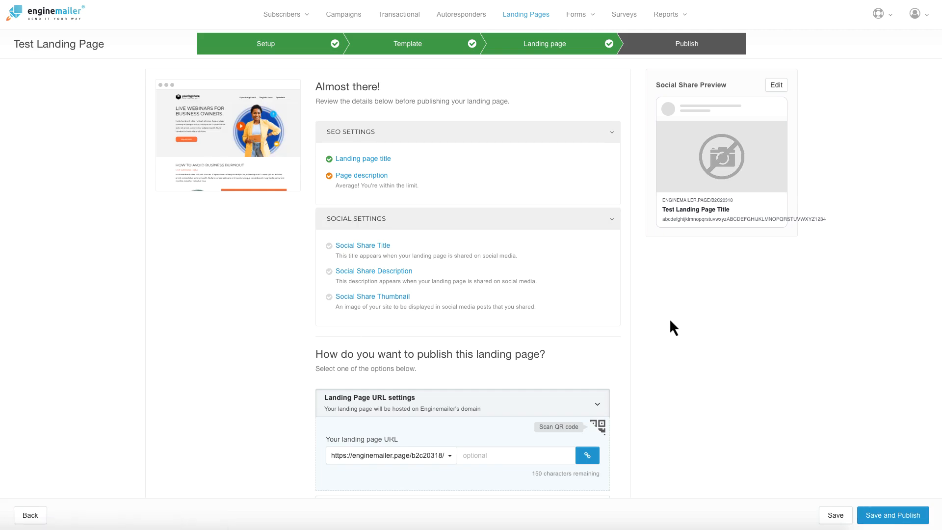
{"action": "scroll", "coordinate": [670, 321], "scroll_direction": "down", "scroll_amount": 3}
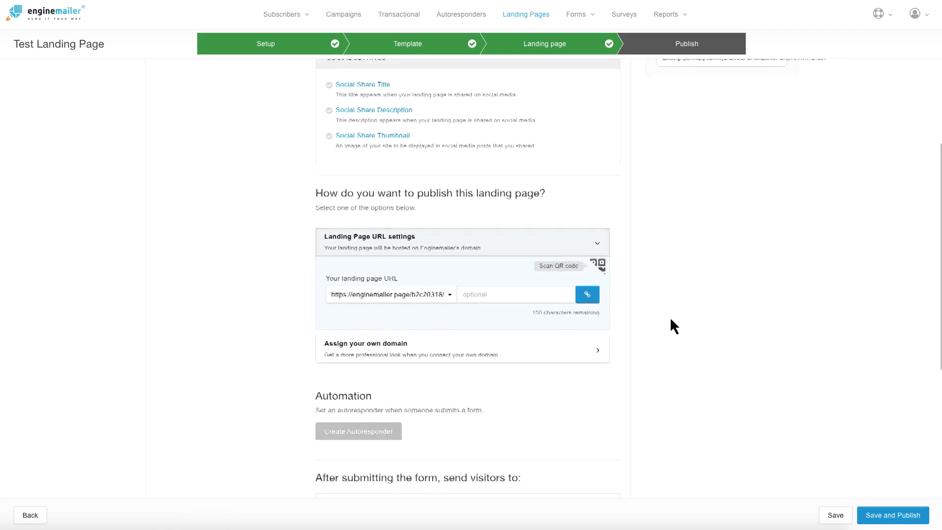
{"action": "scroll", "coordinate": [671, 320], "scroll_direction": "down", "scroll_amount": 5}
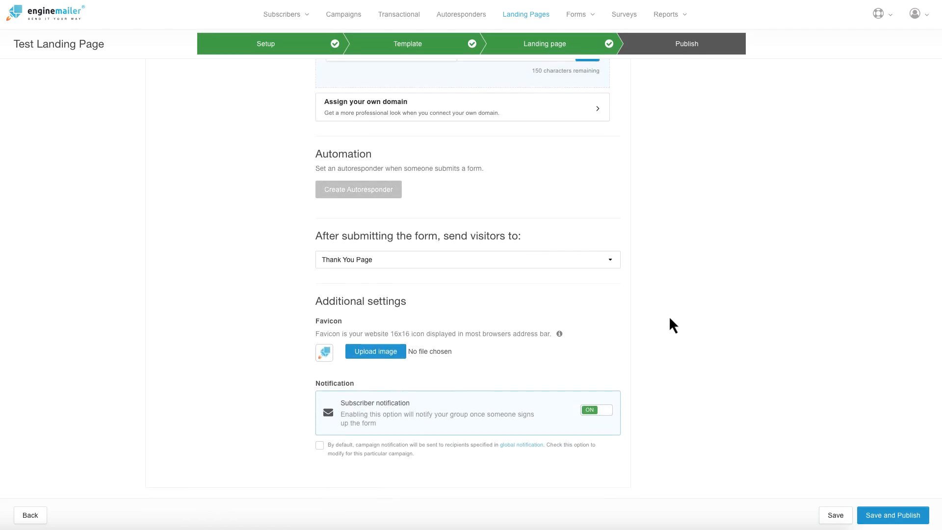
{"action": "scroll", "coordinate": [671, 322], "scroll_direction": "up", "scroll_amount": 5}
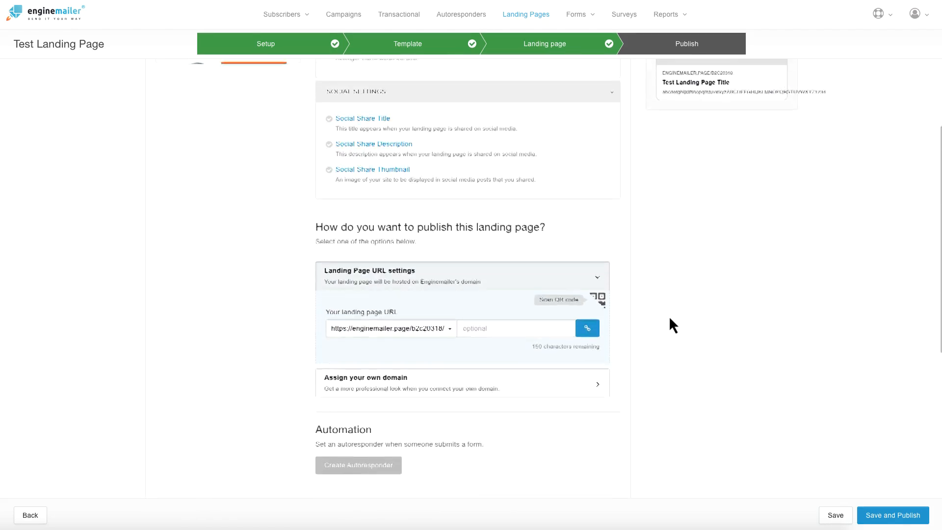
{"action": "scroll", "coordinate": [670, 319], "scroll_direction": "down", "scroll_amount": 3}
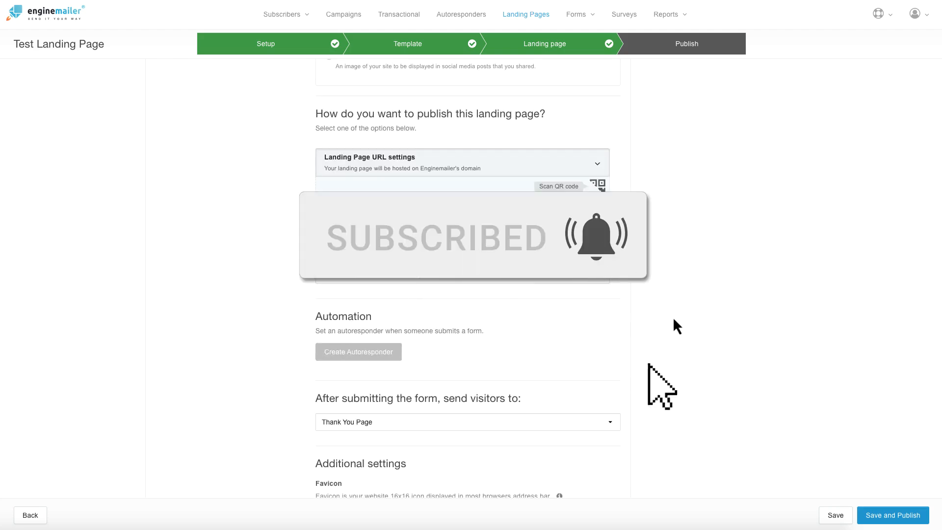
{"action": "scroll", "coordinate": [678, 316], "scroll_direction": "down", "scroll_amount": 1}
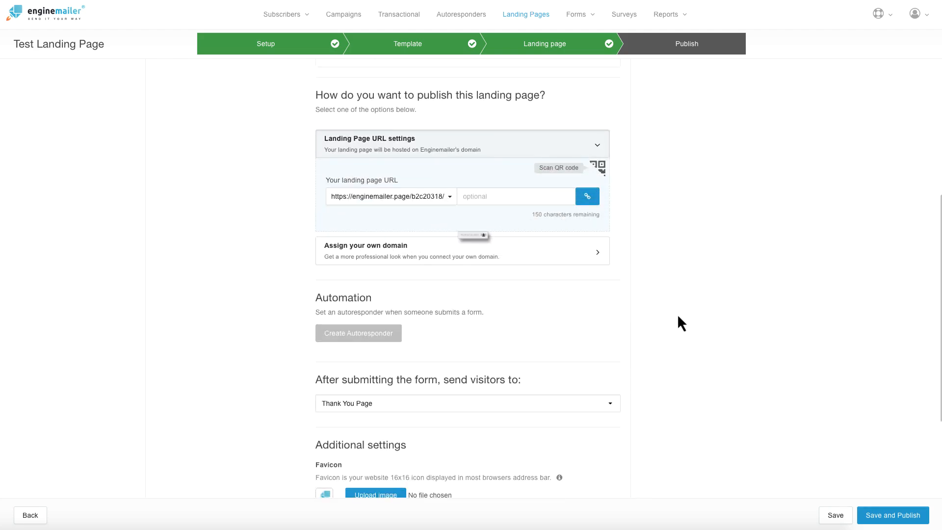
{"action": "triple_click", "coordinate": [345, 90]}
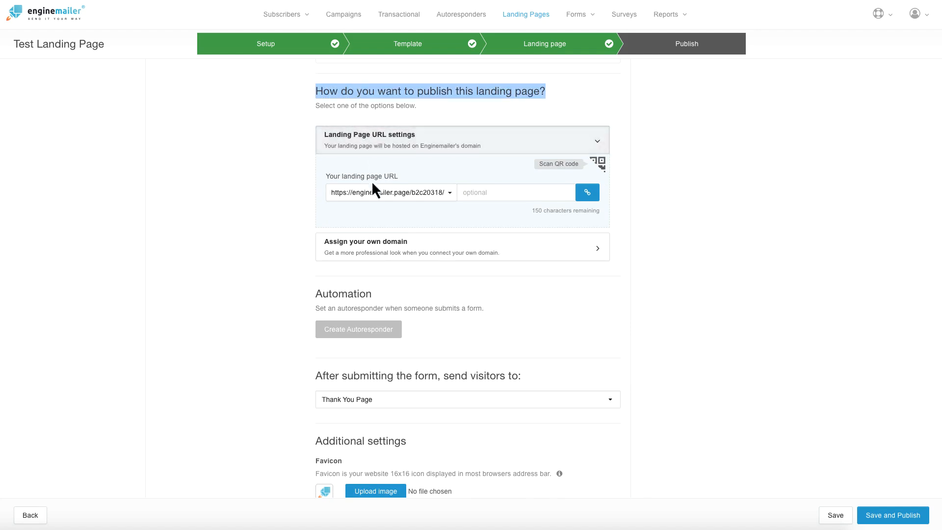
{"action": "left_click", "coordinate": [449, 199]}
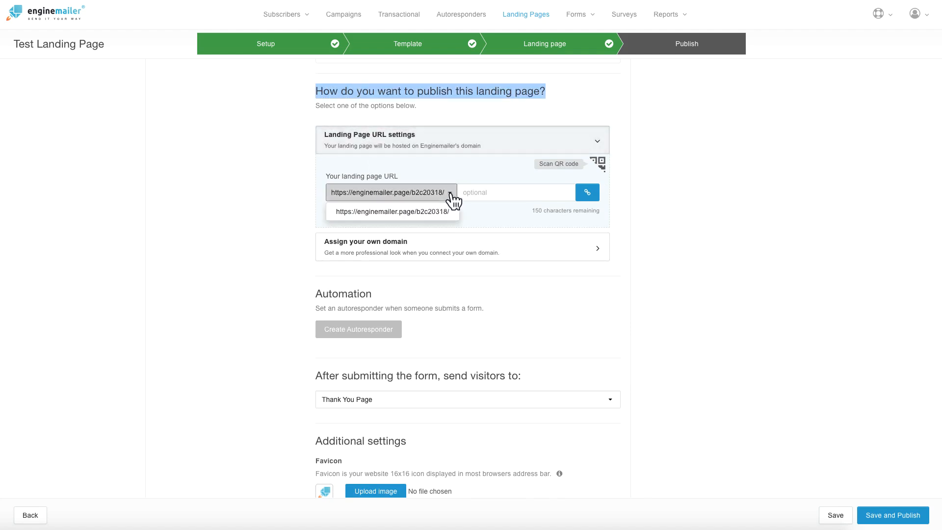
{"action": "left_click", "coordinate": [293, 169]}
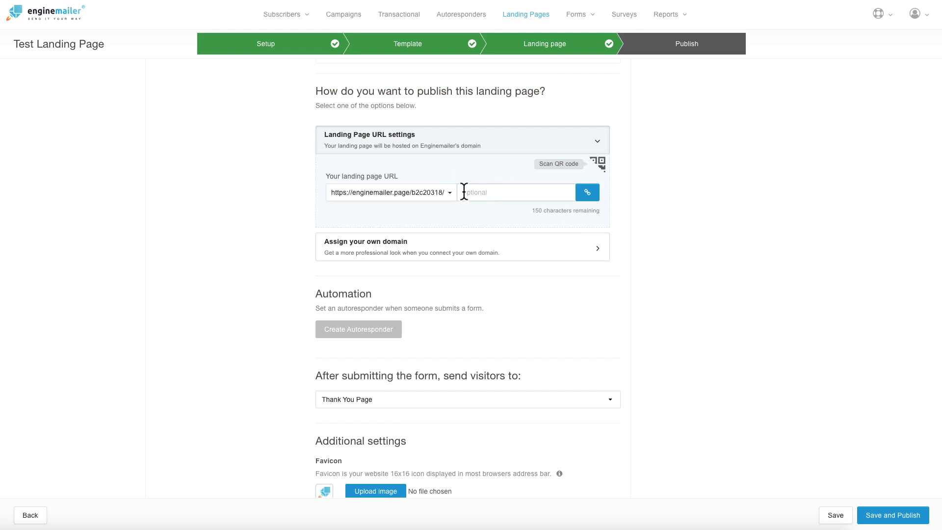
{"action": "left_click", "coordinate": [480, 191]}
{"action": "left_click", "coordinate": [882, 517]}
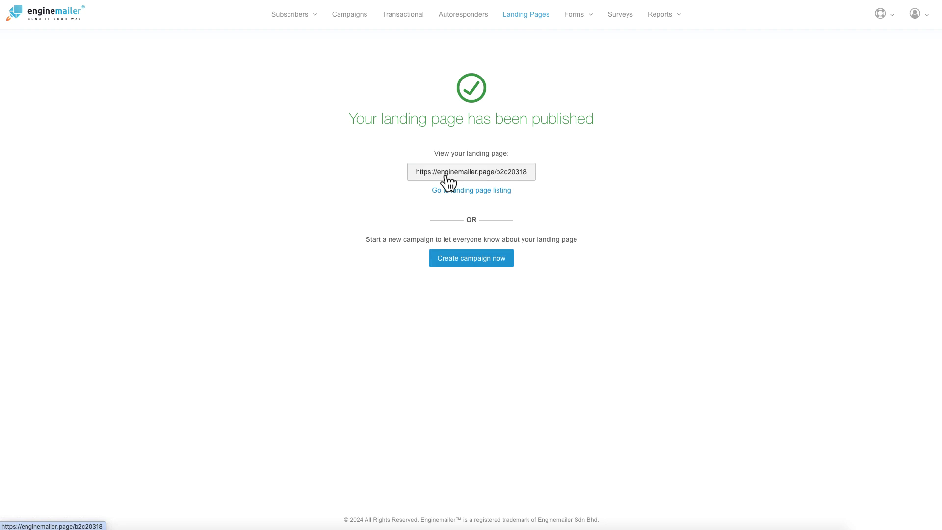
Step: Open the published page from its link and click the Save Your Seat Email field
{"action": "left_click", "coordinate": [488, 173]}
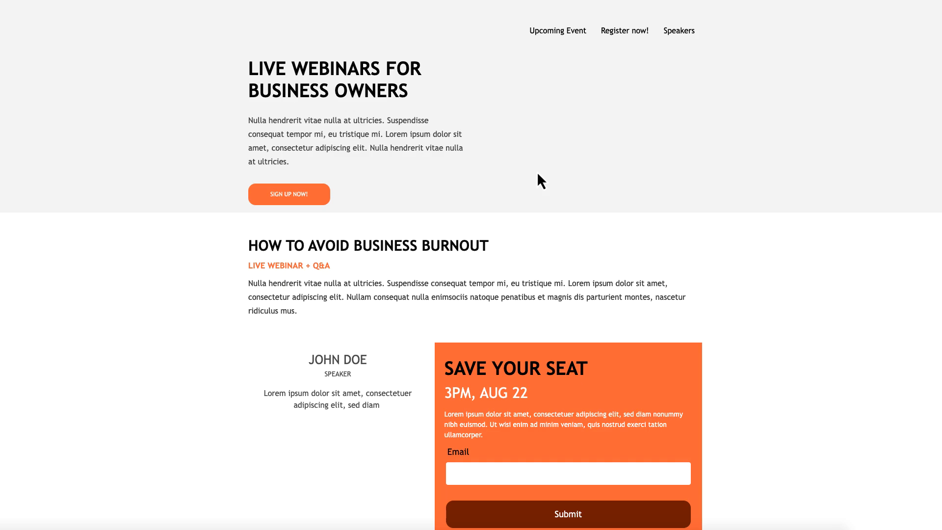
{"action": "scroll", "coordinate": [537, 171], "scroll_direction": "down", "scroll_amount": 2}
{"action": "scroll", "coordinate": [535, 174], "scroll_direction": "up", "scroll_amount": 2}
{"action": "scroll", "coordinate": [535, 178], "scroll_direction": "down", "scroll_amount": 1}
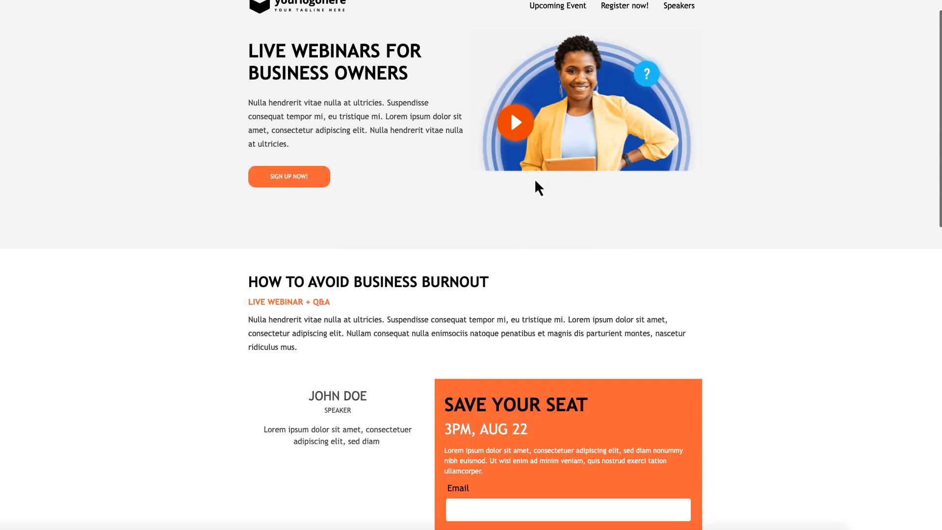
{"action": "scroll", "coordinate": [535, 181], "scroll_direction": "down", "scroll_amount": 6}
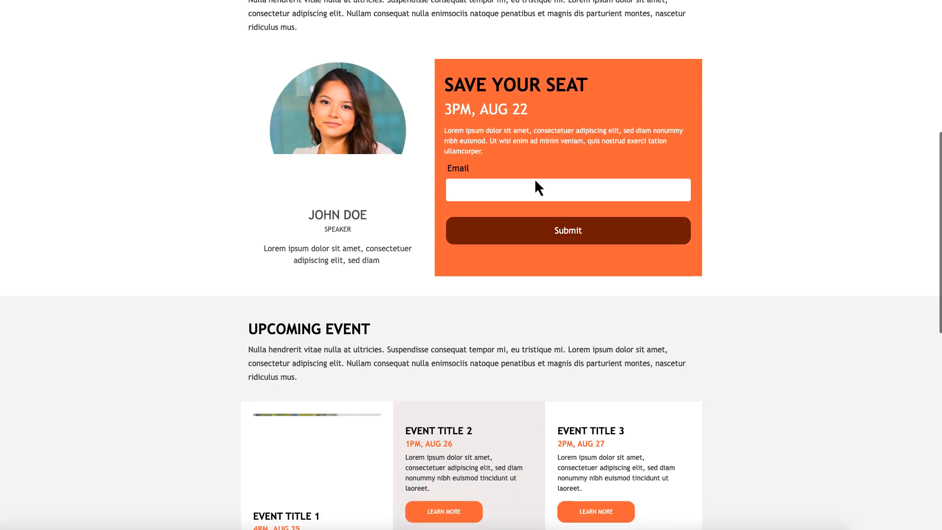
{"action": "left_click", "coordinate": [535, 183]}
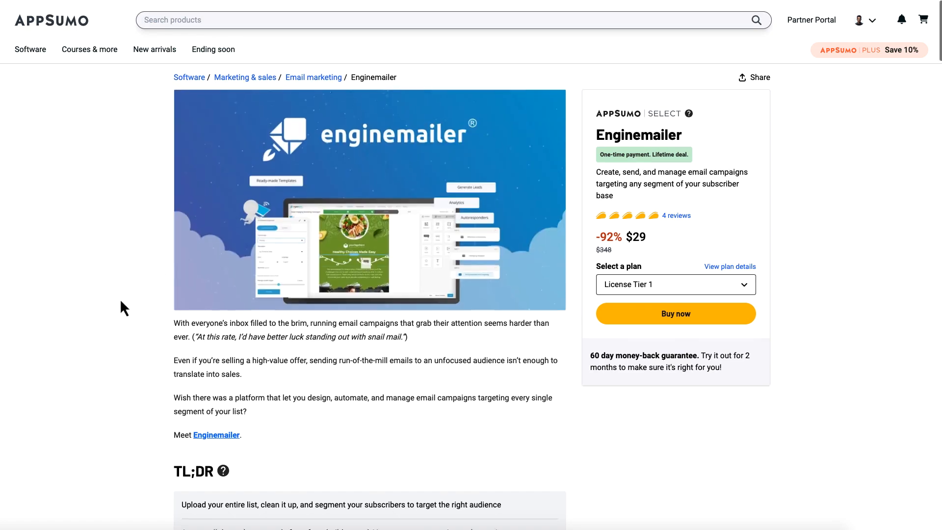
Step: Submit the live page's Save Your Seat form, bringing up its Thank You page
{"action": "scroll", "coordinate": [122, 302], "scroll_direction": "down", "scroll_amount": 5}
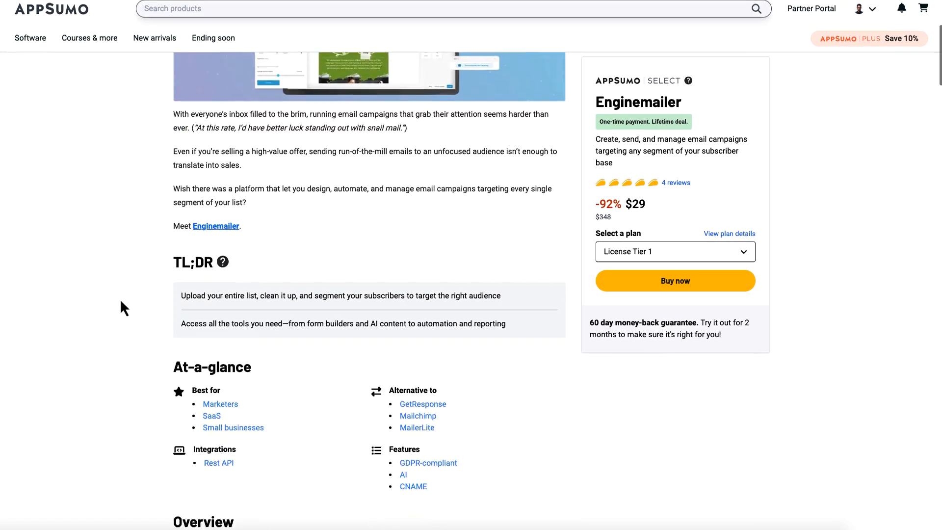
{"action": "scroll", "coordinate": [121, 302], "scroll_direction": "down", "scroll_amount": 20}
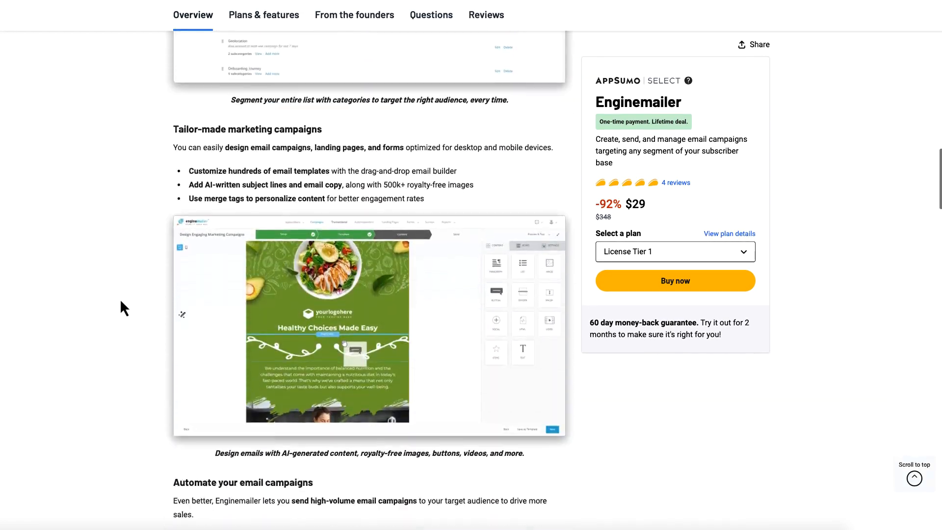
{"action": "scroll", "coordinate": [120, 302], "scroll_direction": "down", "scroll_amount": 20}
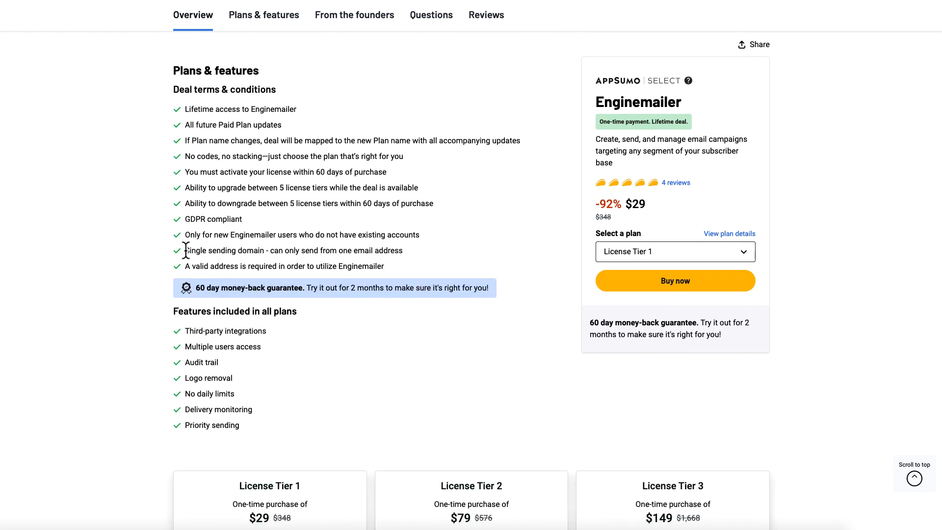
{"action": "left_click_drag", "start_coordinate": [186, 250], "coordinate": [411, 259]}
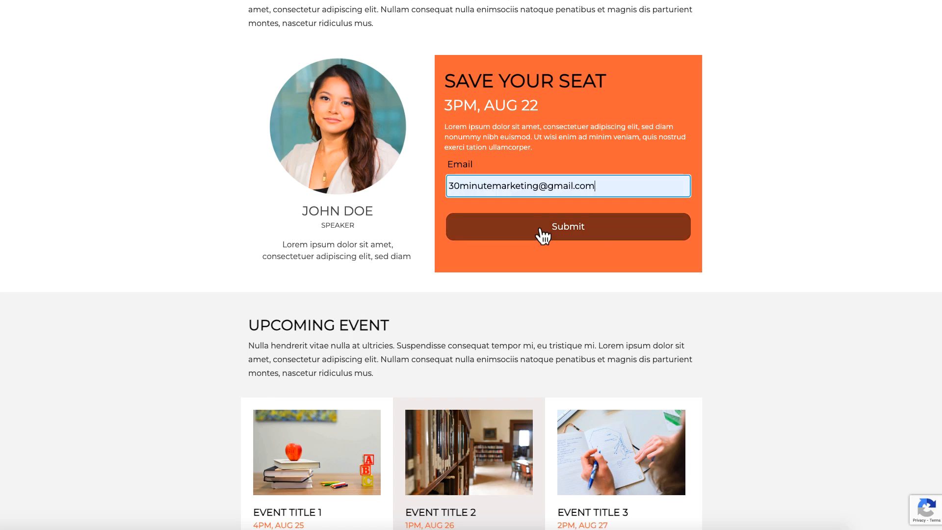
{"action": "left_click", "coordinate": [539, 229]}
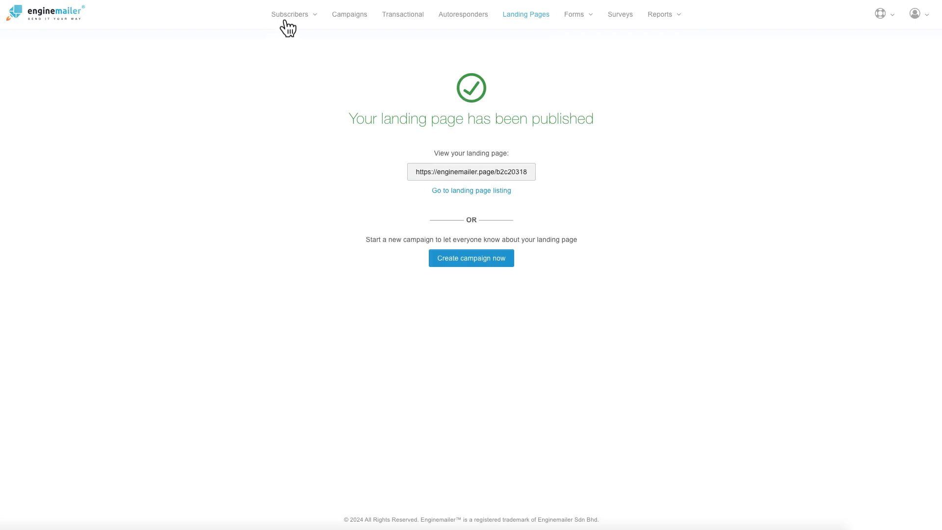
Step: Open Subscribers > Manage to show the two active subscribers, then clear the text highlight
{"action": "mouse_move", "coordinate": [296, 22]}
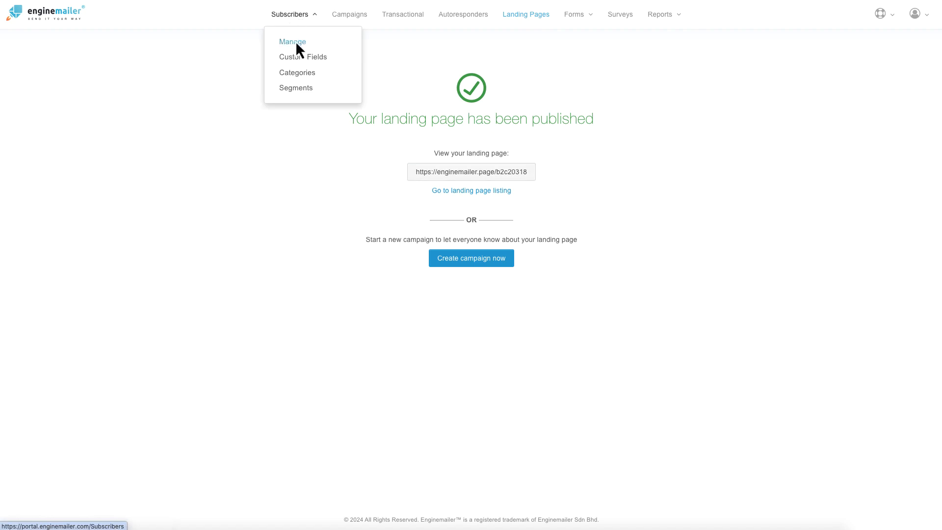
{"action": "left_click", "coordinate": [297, 44]}
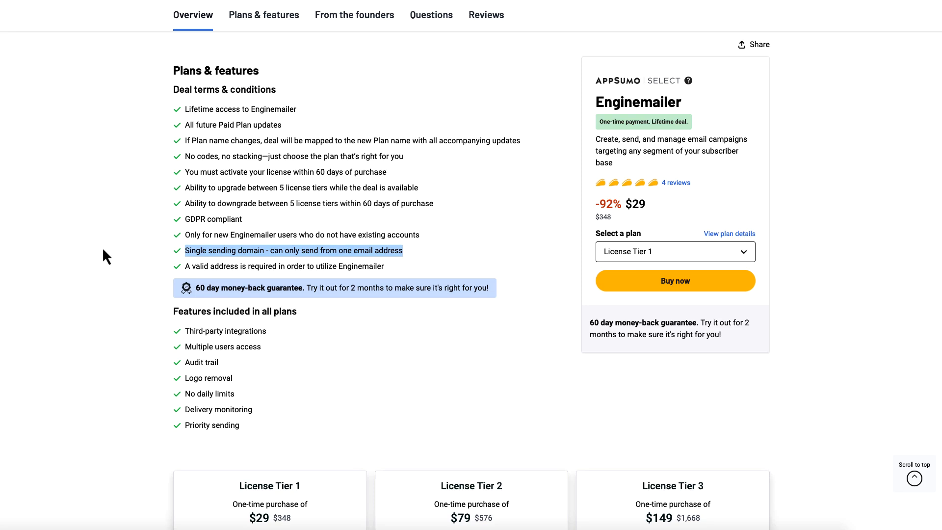
{"action": "left_click", "coordinate": [104, 255]}
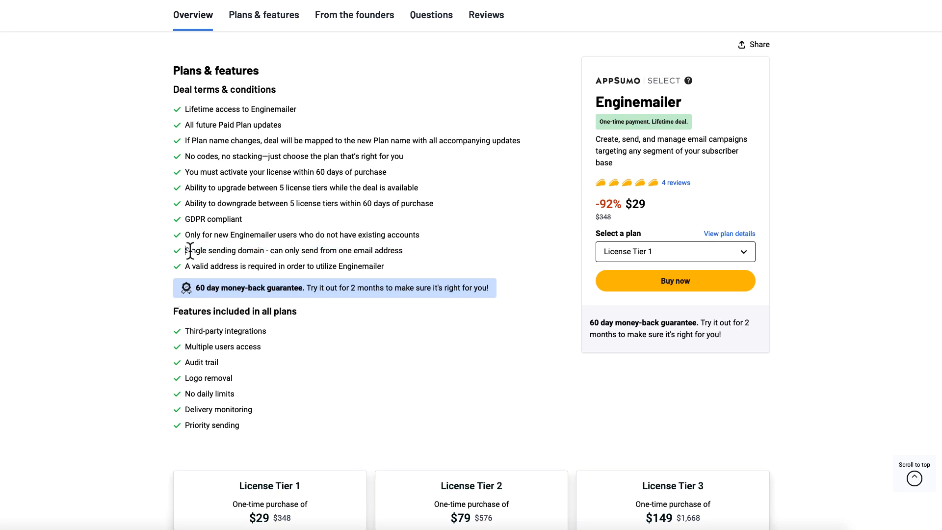
{"action": "left_click_drag", "start_coordinate": [185, 250], "coordinate": [401, 255]}
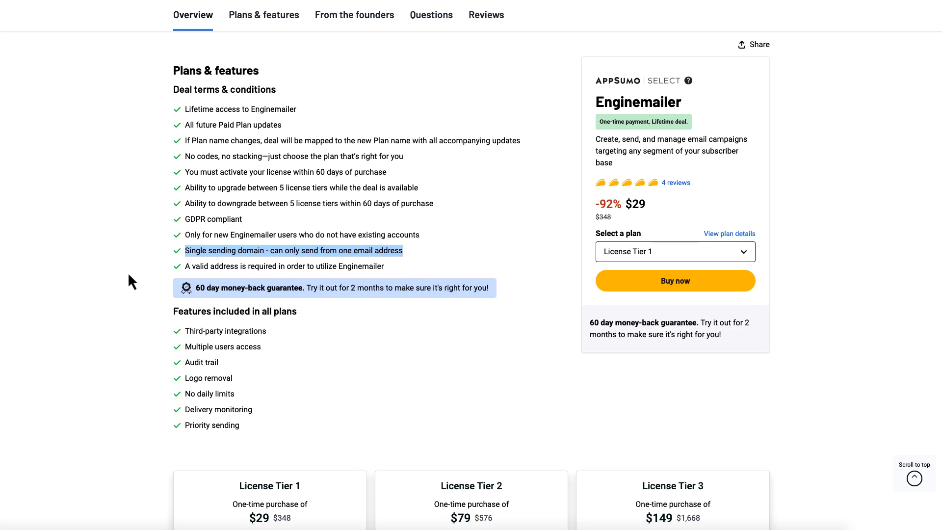
{"action": "left_click", "coordinate": [155, 295]}
{"action": "scroll", "coordinate": [155, 294], "scroll_direction": "down", "scroll_amount": 4}
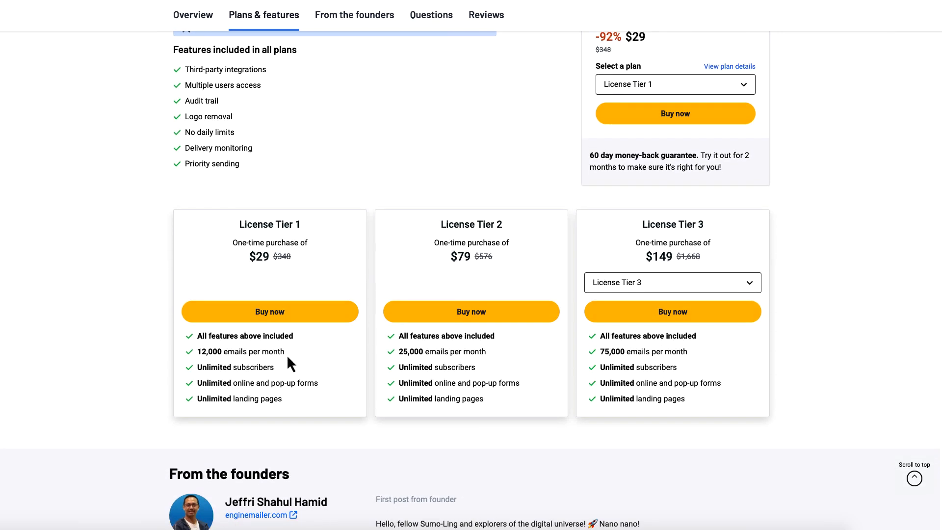
{"action": "left_click_drag", "start_coordinate": [286, 353], "coordinate": [196, 353]}
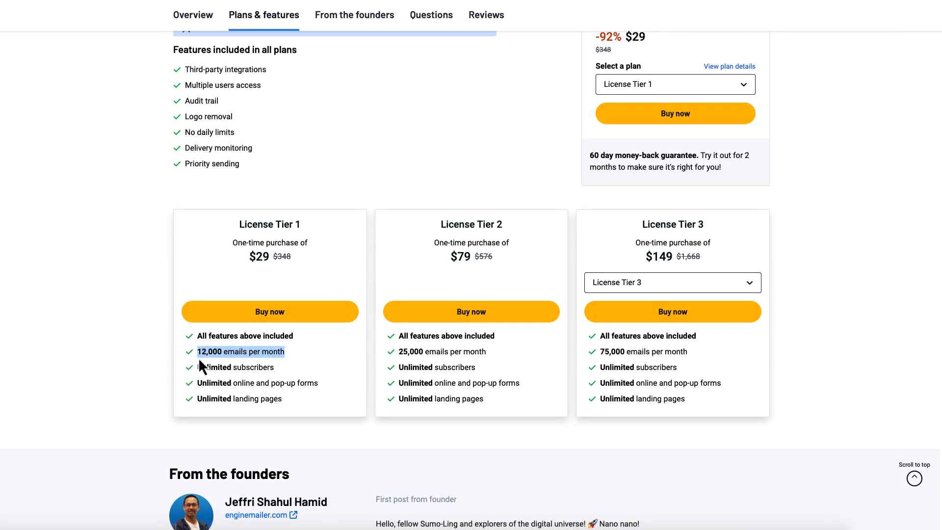
{"action": "triple_click", "coordinate": [260, 368]}
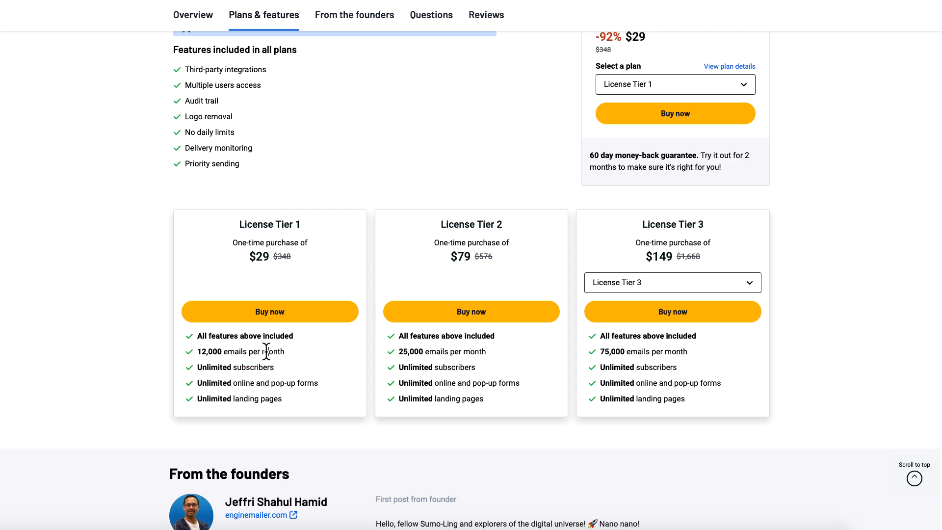
{"action": "triple_click", "coordinate": [266, 352]}
{"action": "left_click", "coordinate": [166, 365]}
{"action": "scroll", "coordinate": [166, 366], "scroll_direction": "up", "scroll_amount": 2}
{"action": "scroll", "coordinate": [165, 363], "scroll_direction": "up", "scroll_amount": 10}
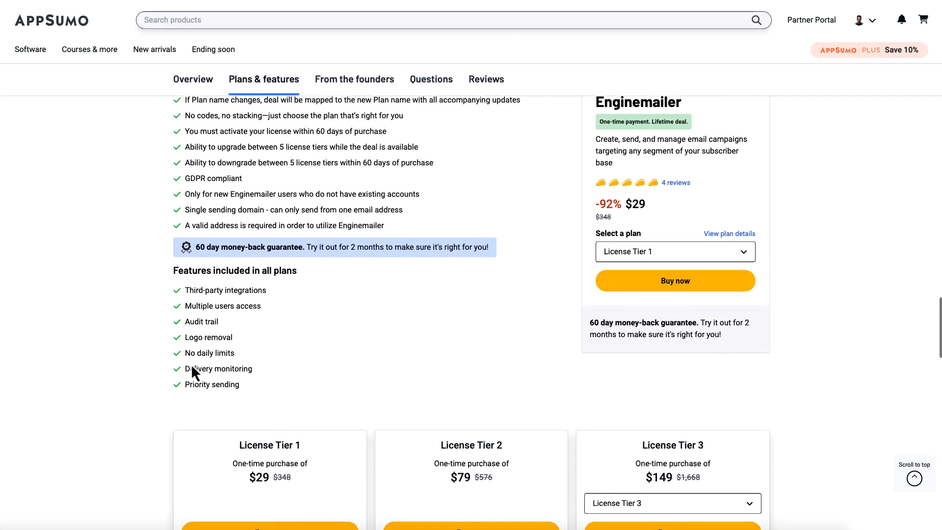
{"action": "scroll", "coordinate": [447, 368], "scroll_direction": "up", "scroll_amount": 15}
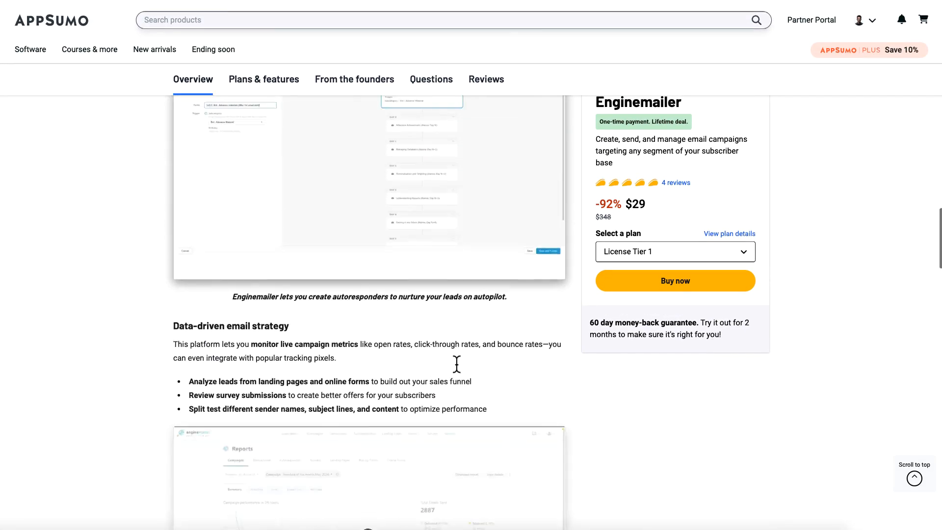
{"action": "left_click_drag", "start_coordinate": [454, 215], "coordinate": [388, 177]}
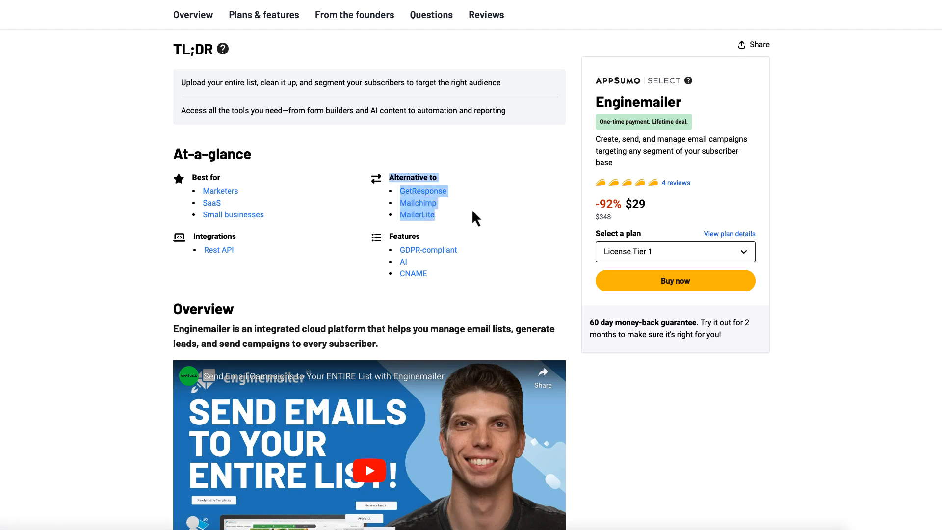
{"action": "left_click", "coordinate": [236, 74]}
{"action": "triple_click", "coordinate": [234, 82]}
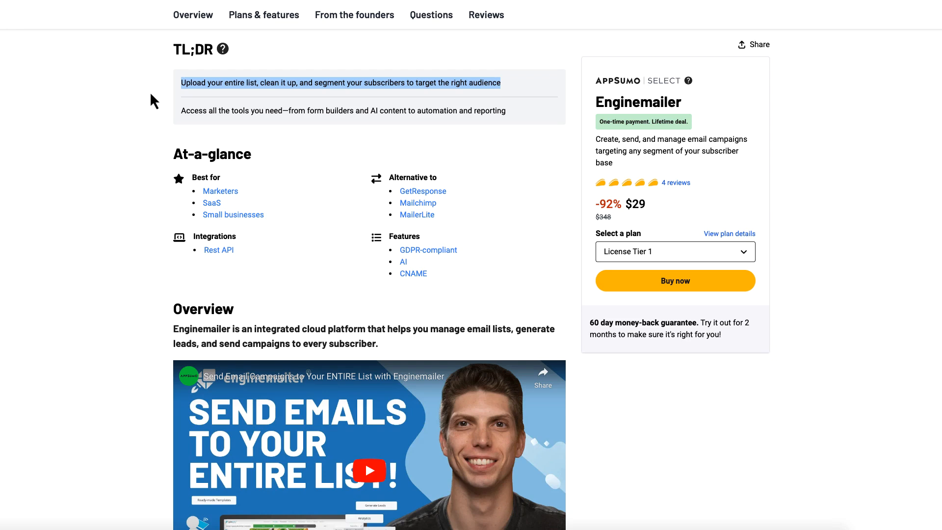
{"action": "left_click_drag", "start_coordinate": [355, 83], "coordinate": [506, 84]}
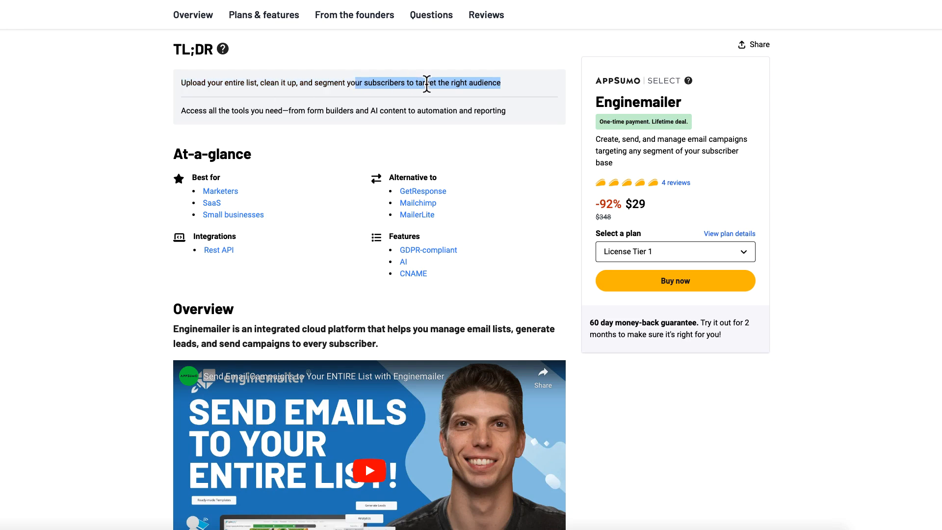
{"action": "left_click_drag", "start_coordinate": [426, 83], "coordinate": [505, 84]}
{"action": "left_click_drag", "start_coordinate": [363, 83], "coordinate": [496, 82]}
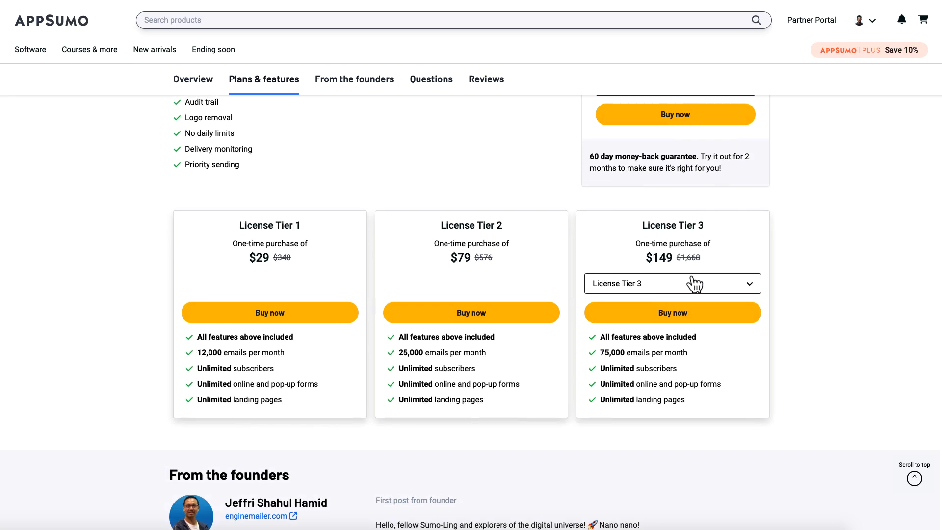
Step: Switch the third pricing card to License Tier 5 and highlight its 1M emails per month quota
{"action": "left_click", "coordinate": [696, 284]}
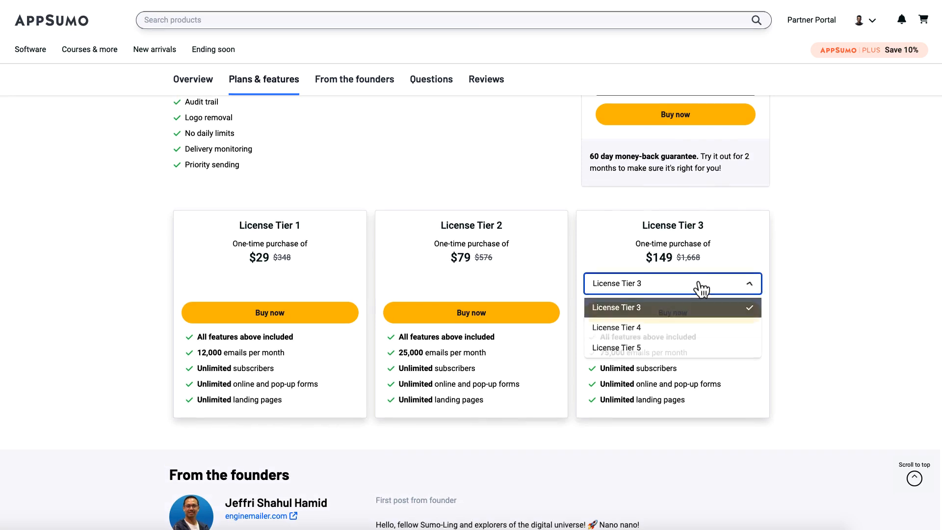
{"action": "left_click", "coordinate": [648, 347]}
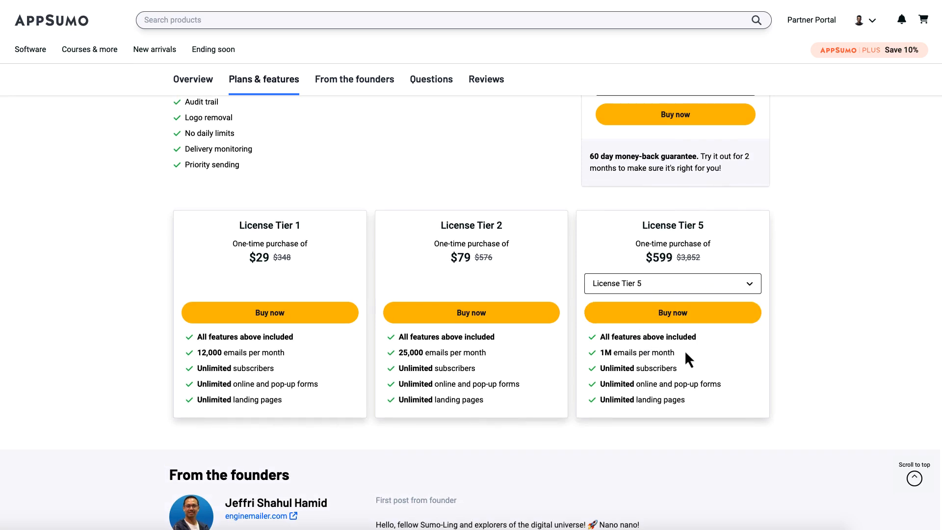
{"action": "left_click_drag", "start_coordinate": [682, 352], "coordinate": [601, 348]}
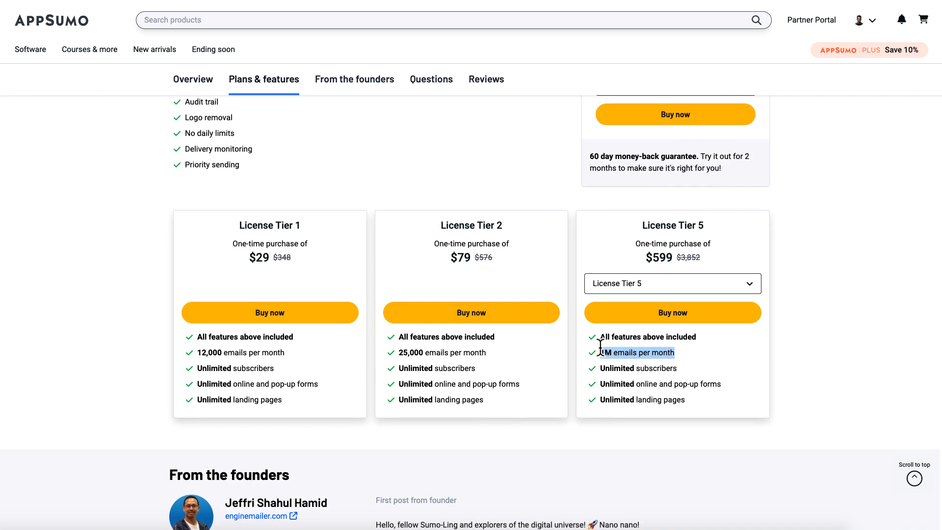
{"action": "left_click", "coordinate": [159, 320]}
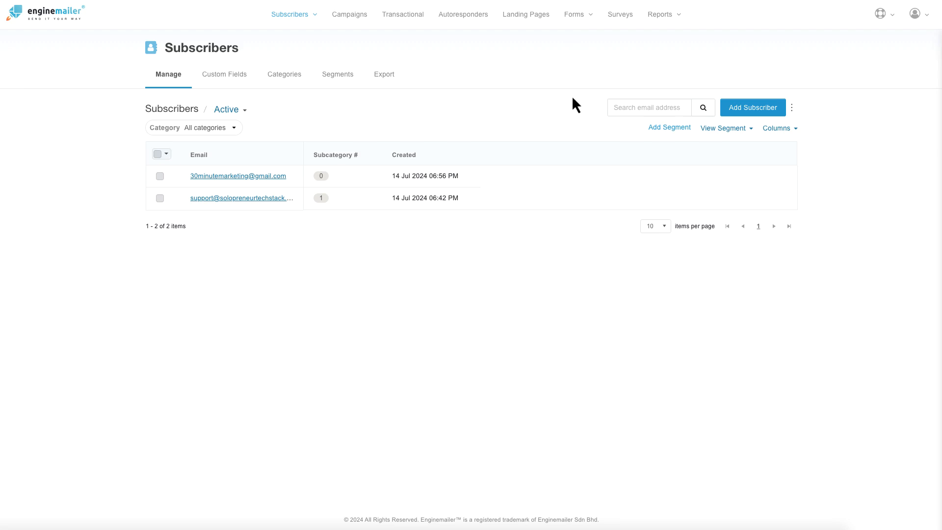
Step: Create a new campaign named 'Broadcast 14JULY2024' from the Campaigns page
{"action": "left_click", "coordinate": [356, 18]}
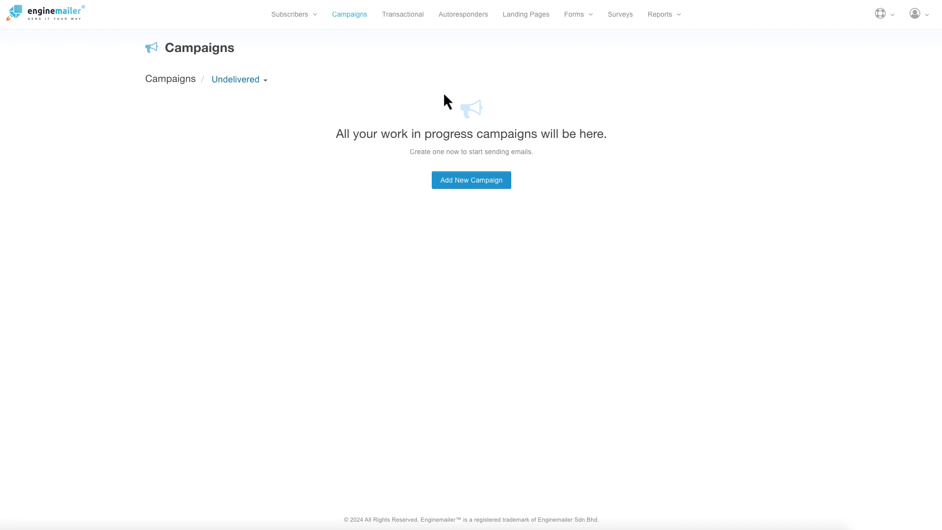
{"action": "left_click", "coordinate": [456, 182]}
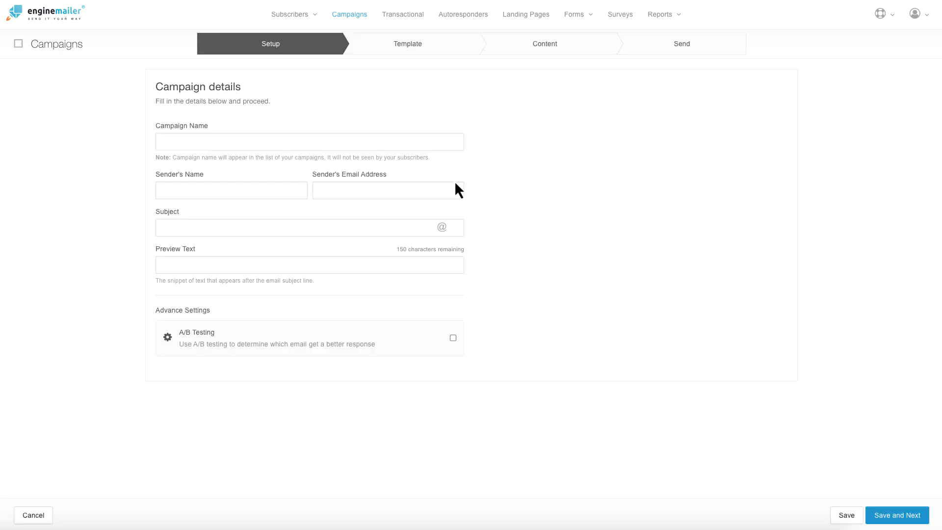
{"action": "left_click", "coordinate": [202, 142]}
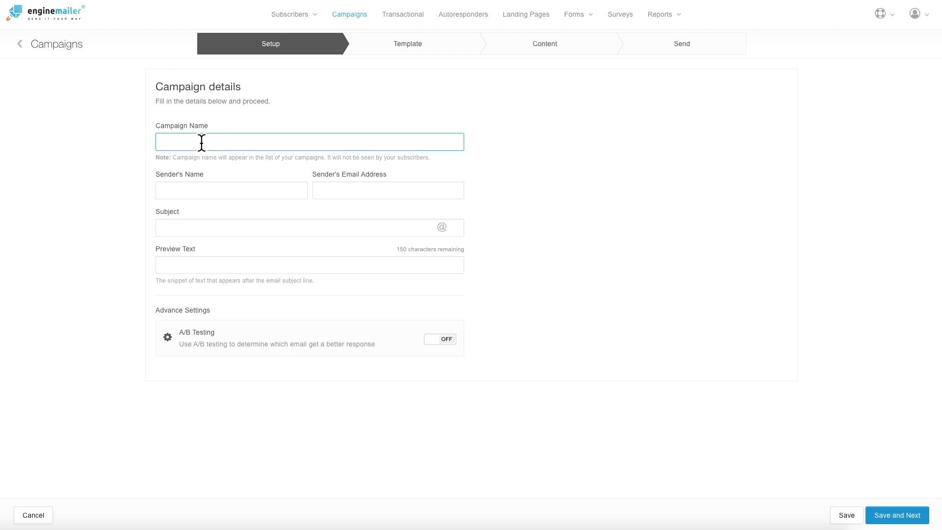
{"action": "type", "text": "Broadcast"}
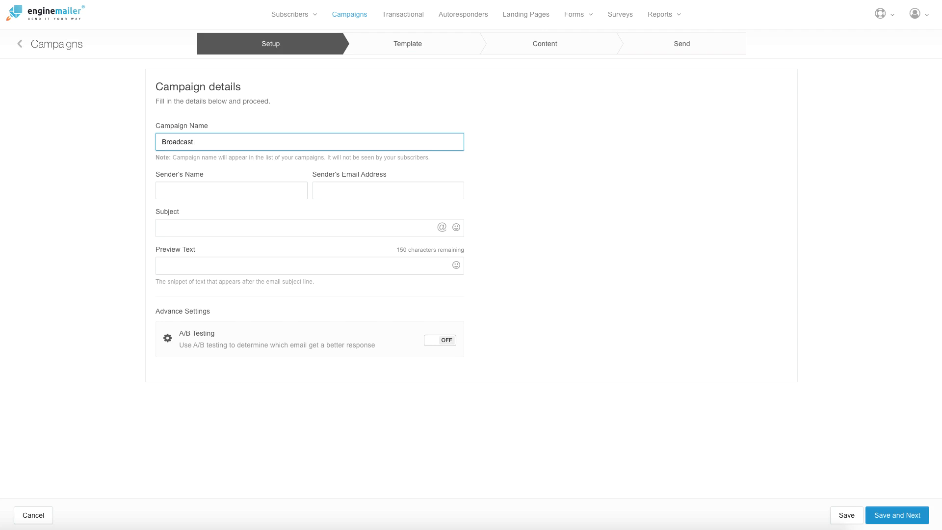
{"action": "type", "text": "14JULY2024"}
Step: Fill in sender name Solopreneur Techstack and the domain's support address as the sender email
{"action": "left_click", "coordinate": [198, 190]}
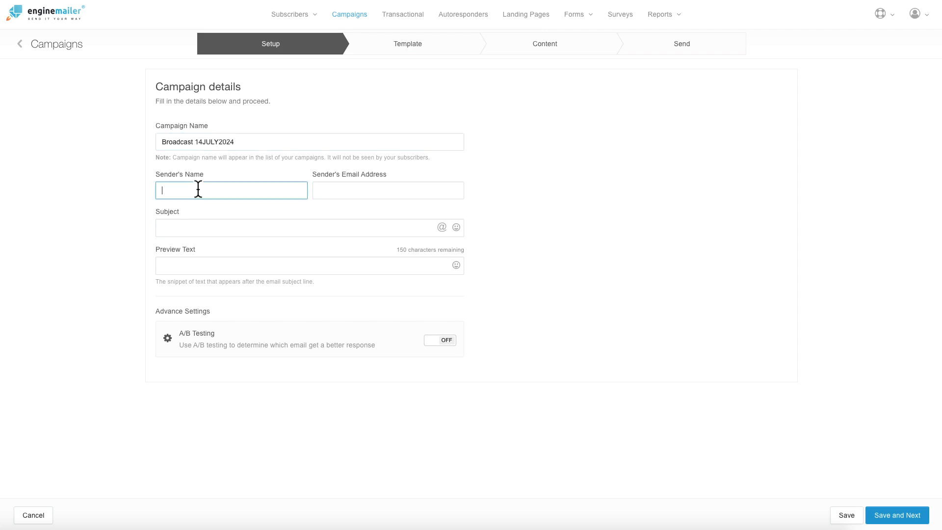
{"action": "left_click", "coordinate": [360, 195]}
{"action": "left_click", "coordinate": [213, 193]}
{"action": "left_click", "coordinate": [356, 190]}
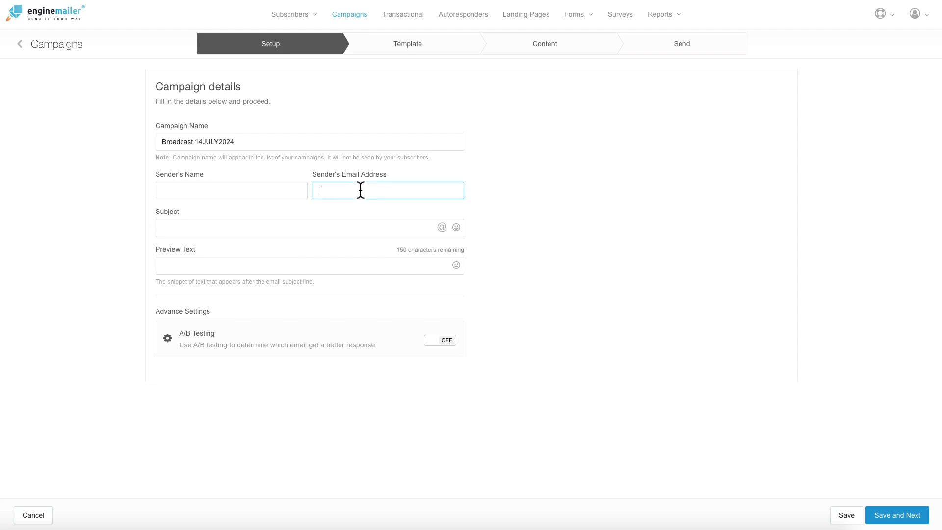
{"action": "left_click", "coordinate": [201, 190]}
{"action": "left_click", "coordinate": [318, 190]}
{"action": "left_click", "coordinate": [199, 189]}
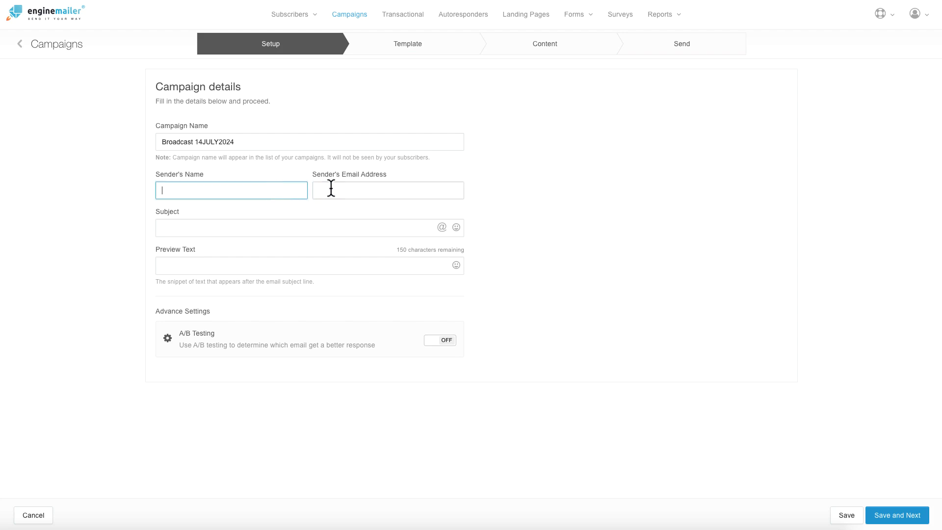
{"action": "left_click", "coordinate": [330, 190]}
{"action": "left_click", "coordinate": [181, 189]}
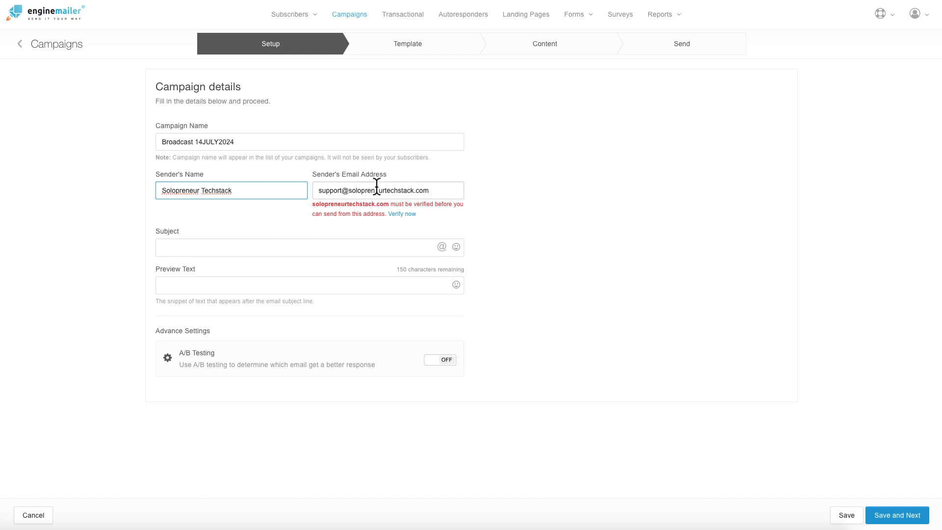
Step: Send the domain verification email to the sender address from the Verify Domain dialog
{"action": "left_click", "coordinate": [404, 215]}
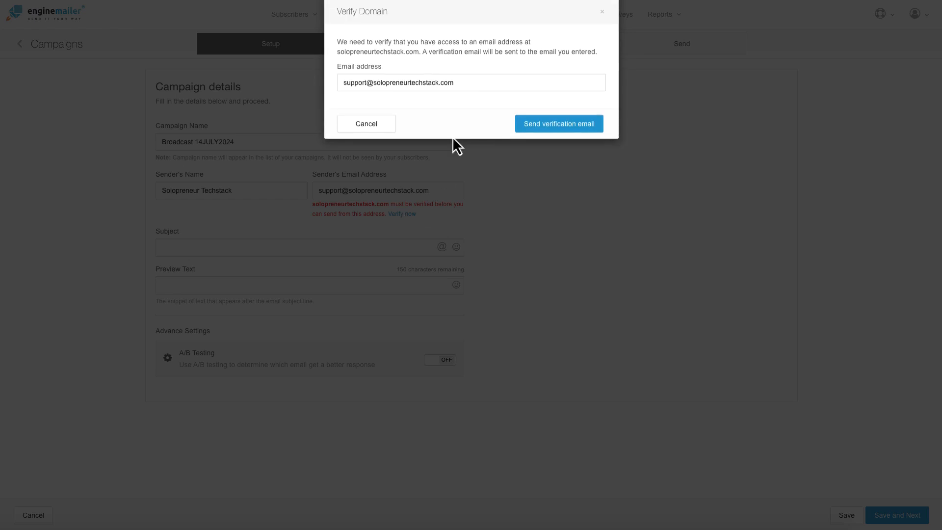
{"action": "triple_click", "coordinate": [453, 47]}
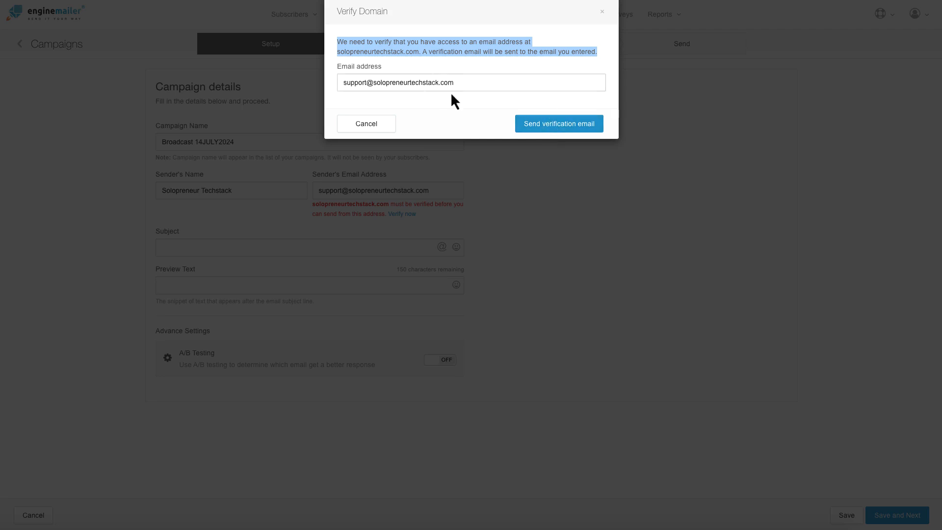
{"action": "left_click_drag", "start_coordinate": [459, 84], "coordinate": [337, 84]}
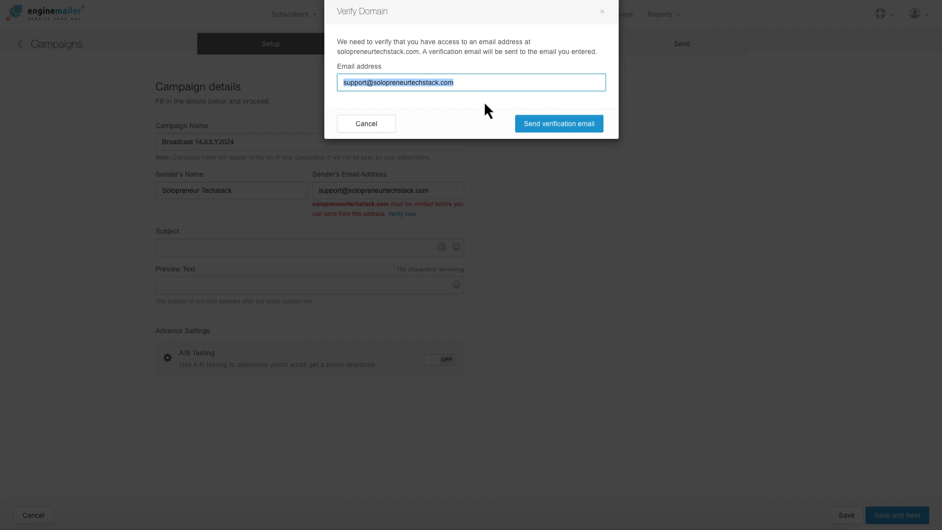
{"action": "left_click", "coordinate": [550, 131]}
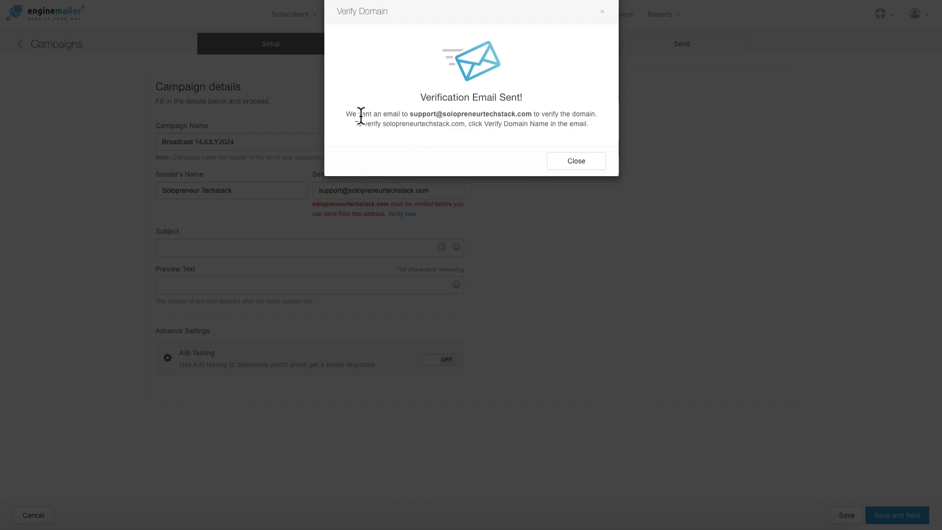
{"action": "left_click", "coordinate": [575, 161]}
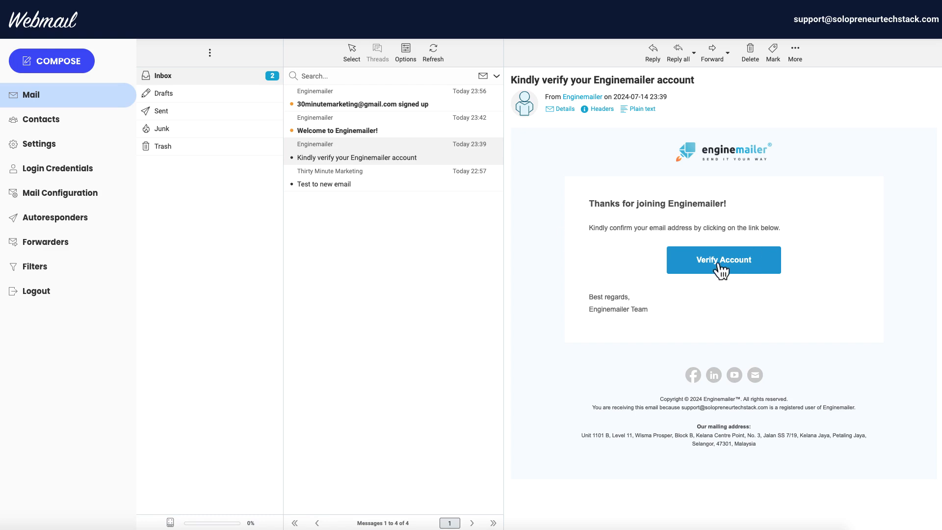
Step: Read through the Welcome to Enginemailer! email, then select the verification email's subject line
{"action": "left_click", "coordinate": [382, 129]}
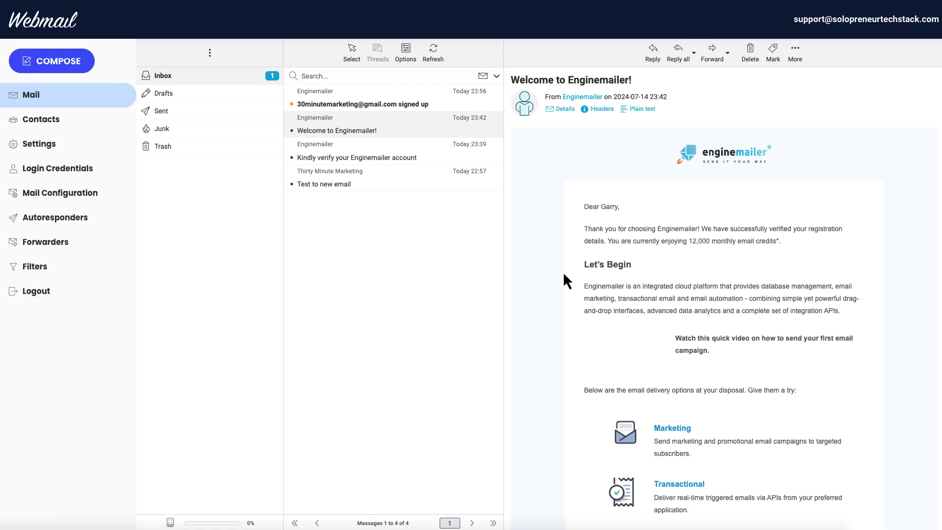
{"action": "scroll", "coordinate": [571, 235], "scroll_direction": "down", "scroll_amount": 2}
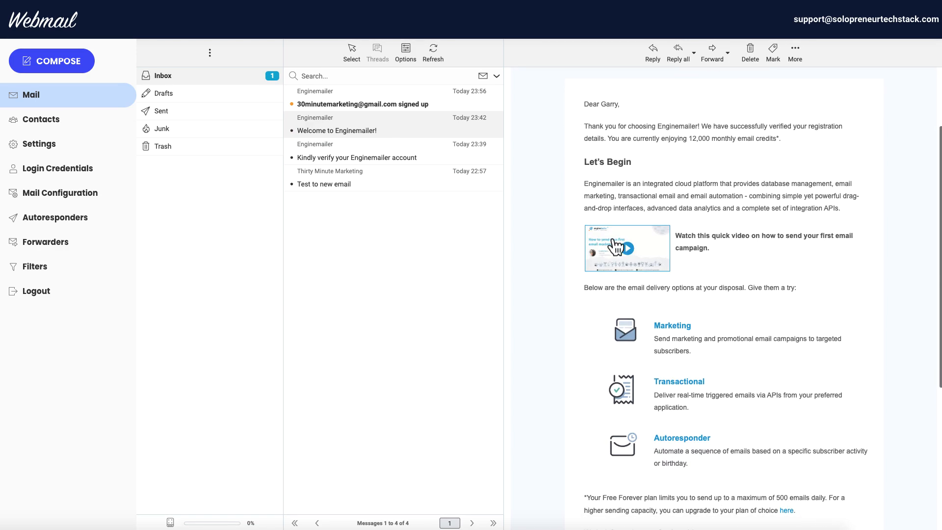
{"action": "scroll", "coordinate": [659, 243], "scroll_direction": "down", "scroll_amount": 2}
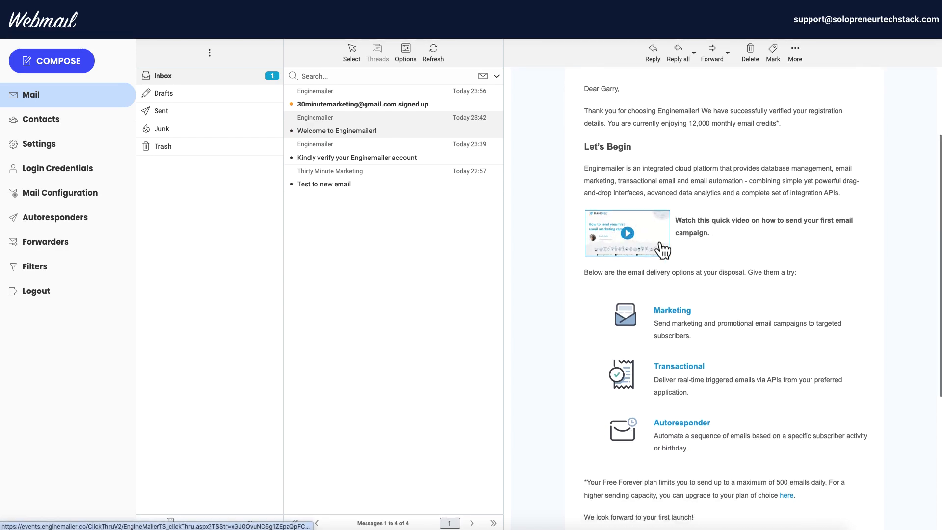
{"action": "scroll", "coordinate": [660, 246], "scroll_direction": "down", "scroll_amount": 1}
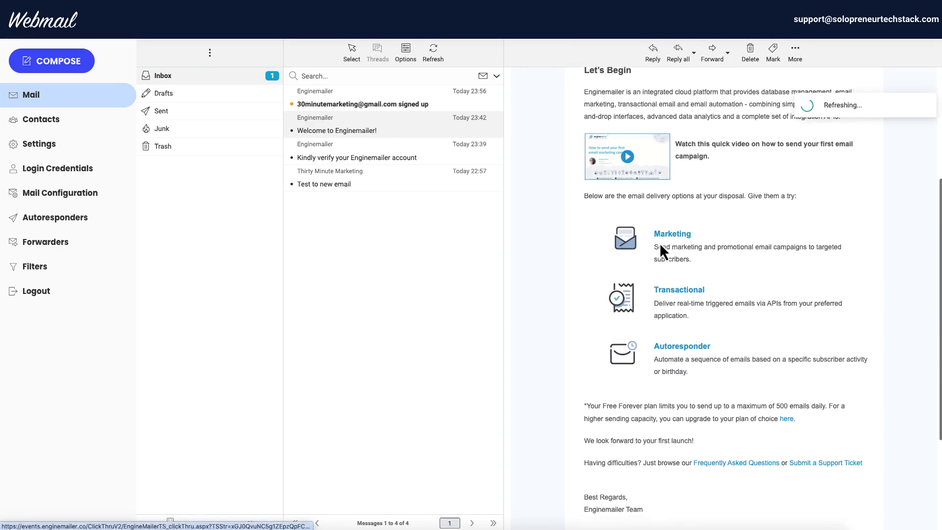
{"action": "scroll", "coordinate": [670, 257], "scroll_direction": "down", "scroll_amount": 2}
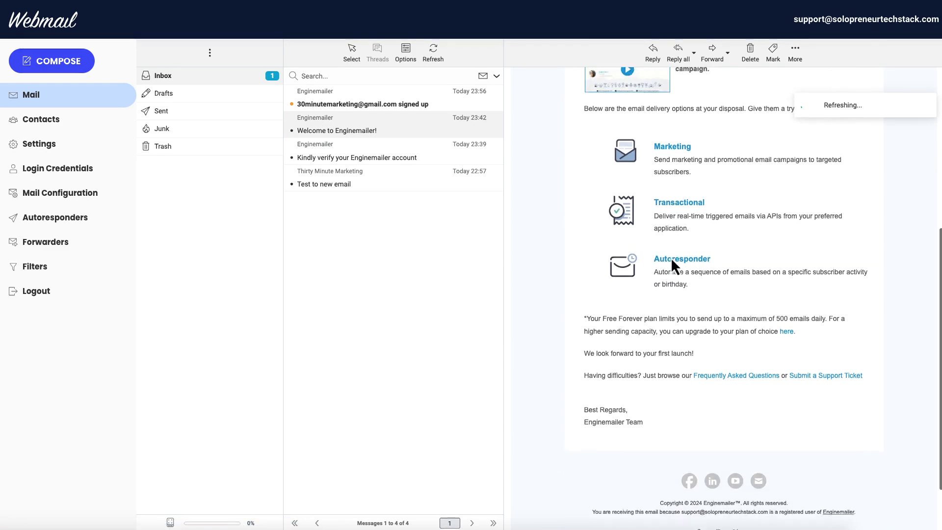
{"action": "scroll", "coordinate": [640, 245], "scroll_direction": "up", "scroll_amount": 6}
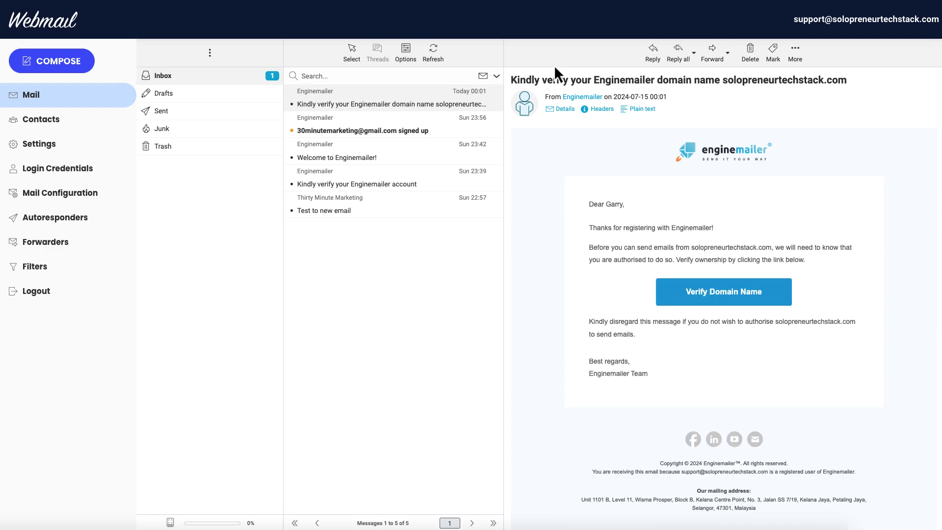
{"action": "triple_click", "coordinate": [545, 79]}
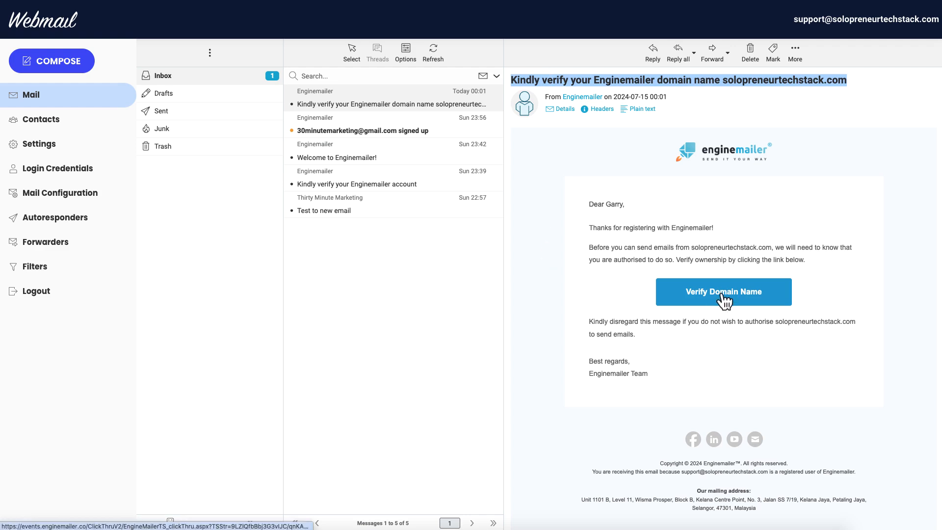
Step: Follow the email's verification link and check solopreneurtechstack.com's domain status
{"action": "left_click", "coordinate": [724, 299]}
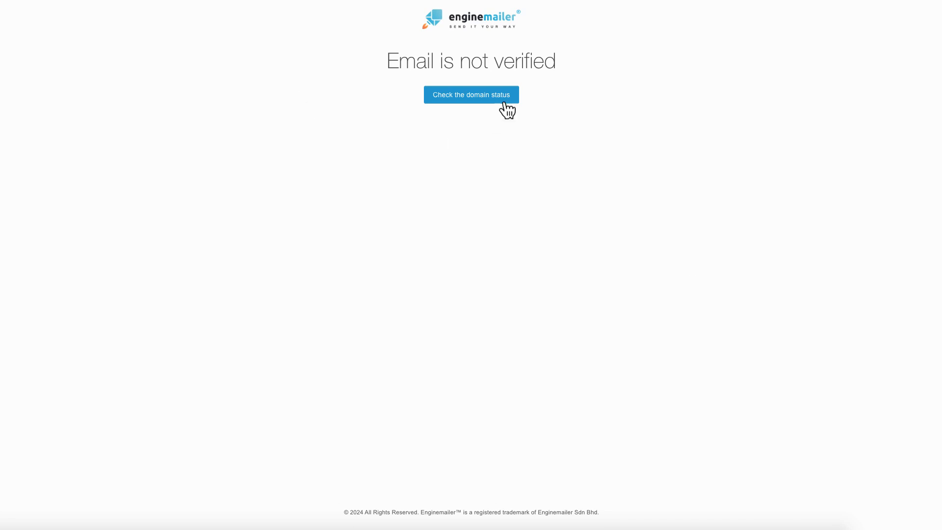
{"action": "left_click", "coordinate": [467, 98]}
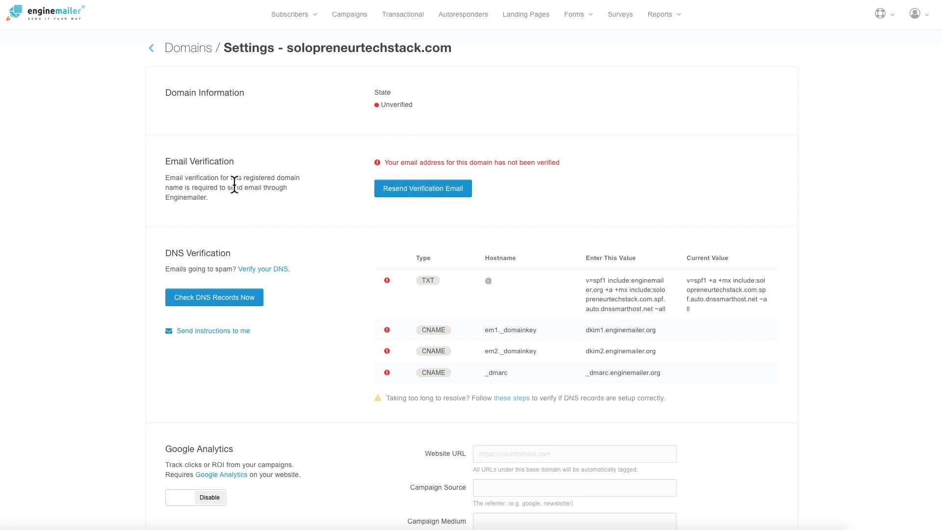
{"action": "left_click_drag", "start_coordinate": [179, 195], "coordinate": [163, 183]}
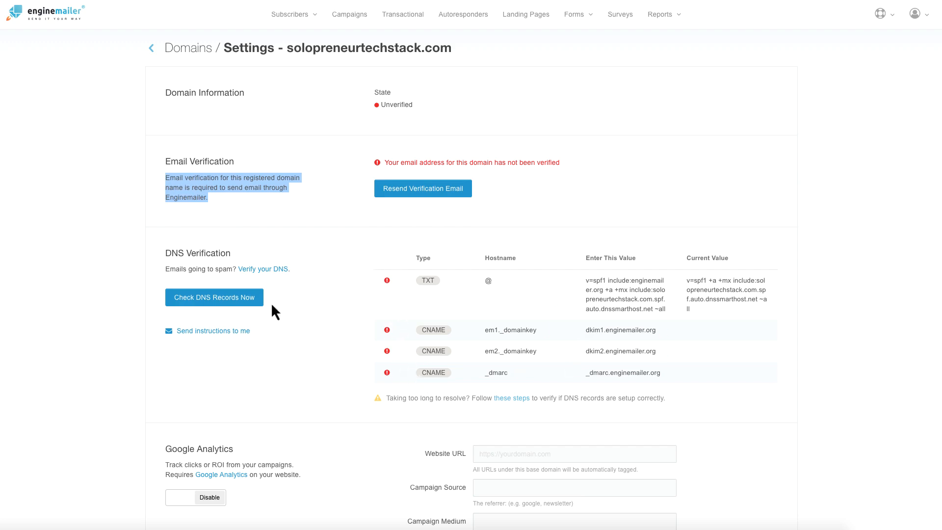
Step: Review the settings page, highlighting the unverified address warning and the failing DNS records
{"action": "scroll", "coordinate": [320, 331], "scroll_direction": "down", "scroll_amount": 4}
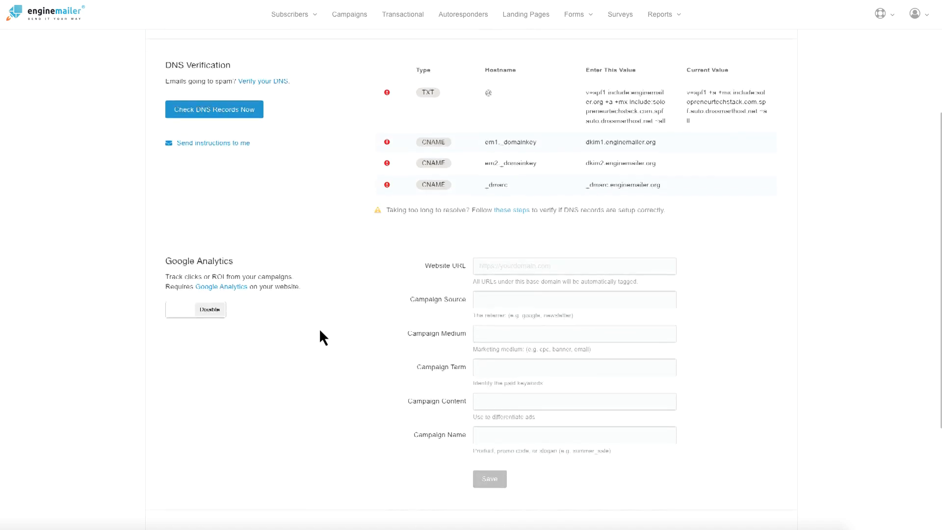
{"action": "scroll", "coordinate": [320, 331], "scroll_direction": "down", "scroll_amount": 4}
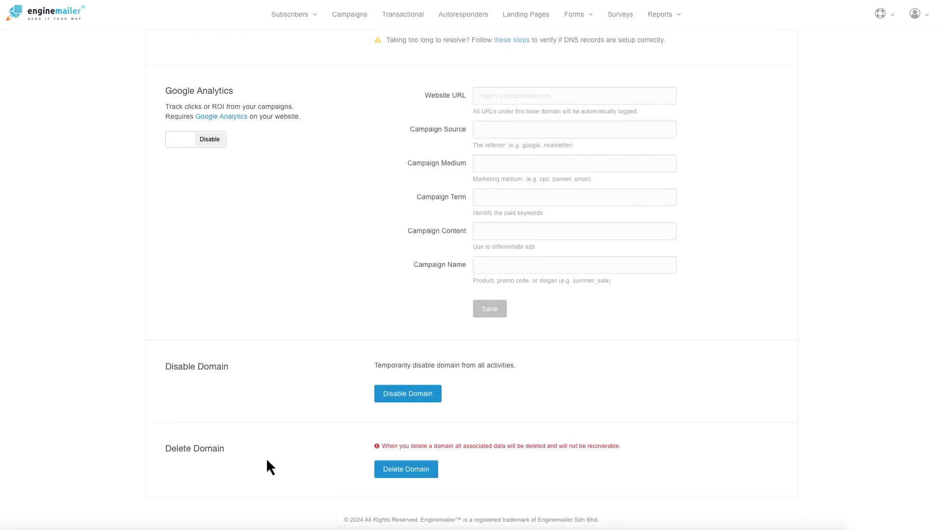
{"action": "scroll", "coordinate": [290, 477], "scroll_direction": "up", "scroll_amount": 8}
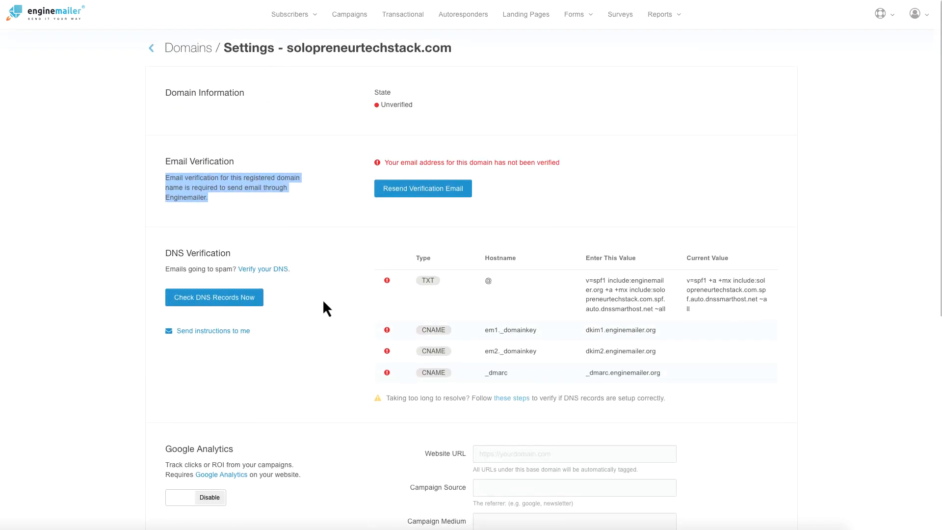
{"action": "left_click", "coordinate": [339, 211]}
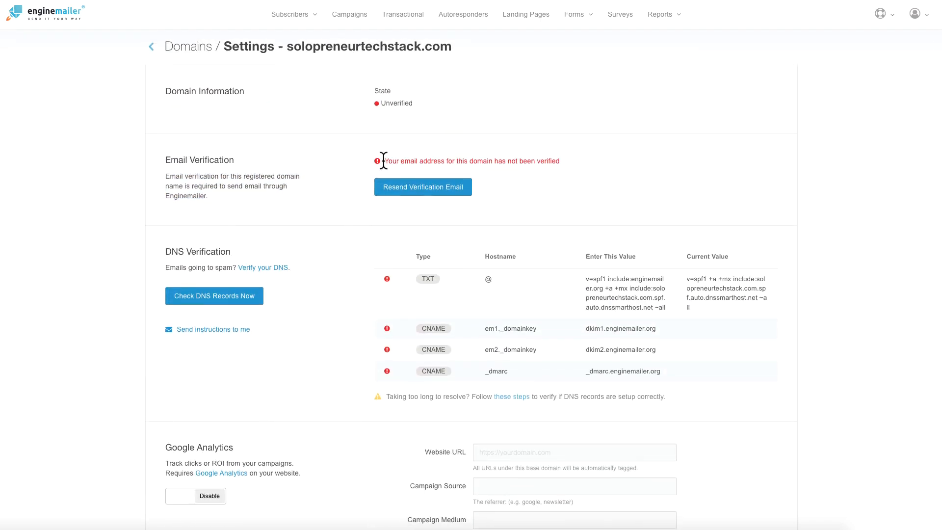
{"action": "left_click_drag", "start_coordinate": [383, 161], "coordinate": [567, 165]}
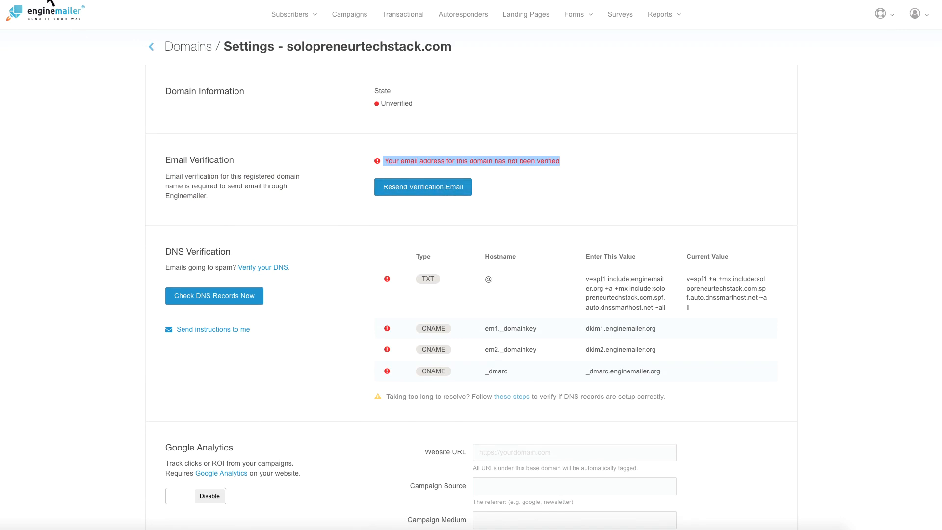
{"action": "left_click", "coordinate": [292, 119]}
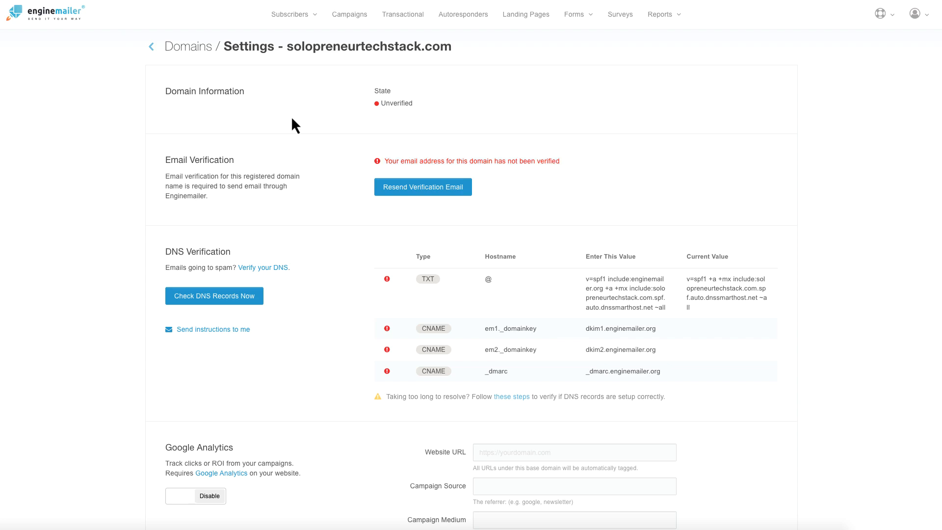
{"action": "left_click", "coordinate": [422, 190]}
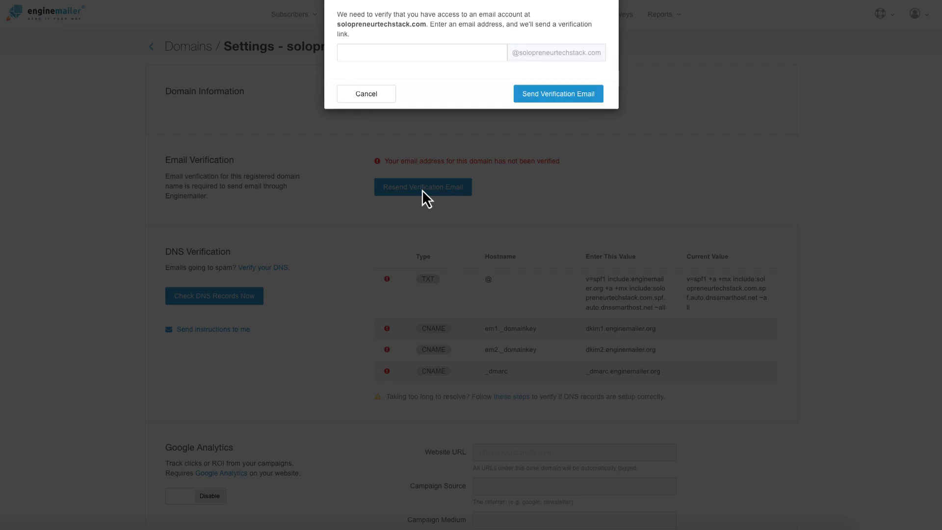
{"action": "left_click", "coordinate": [374, 79]}
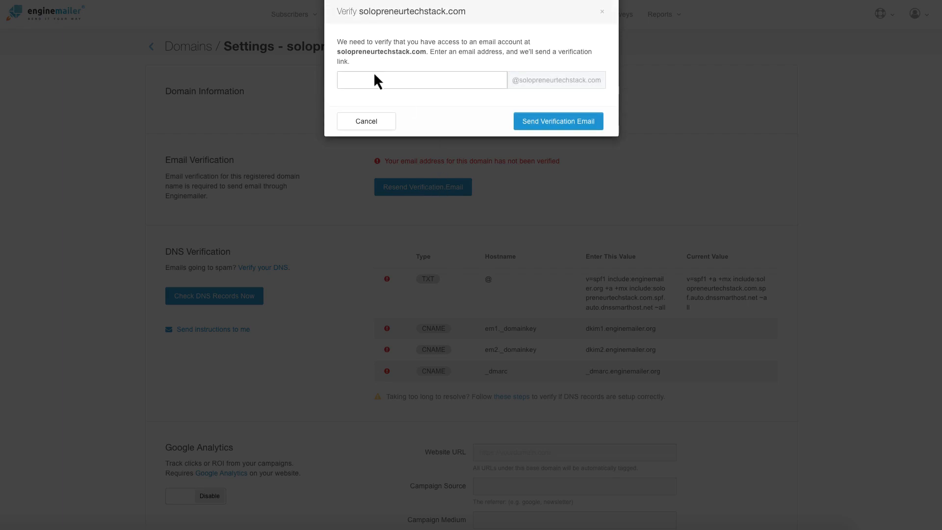
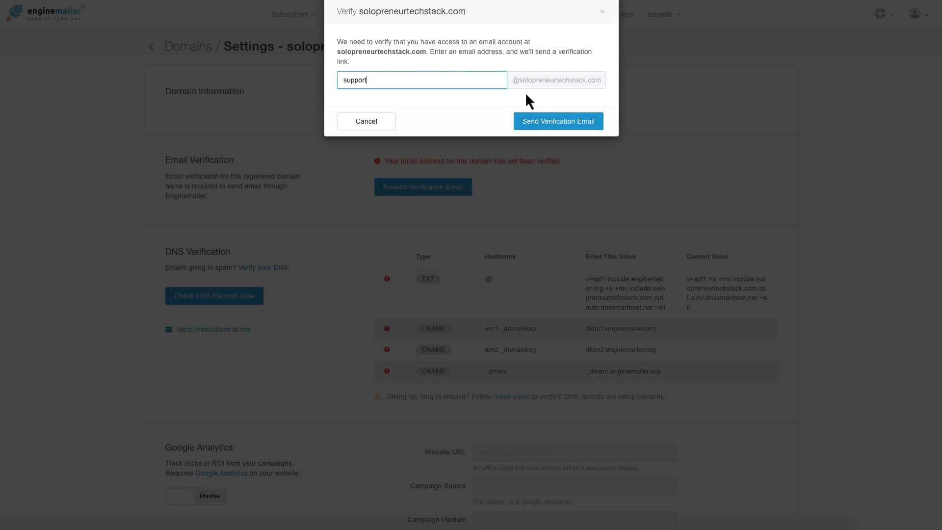
{"action": "left_click", "coordinate": [538, 123]}
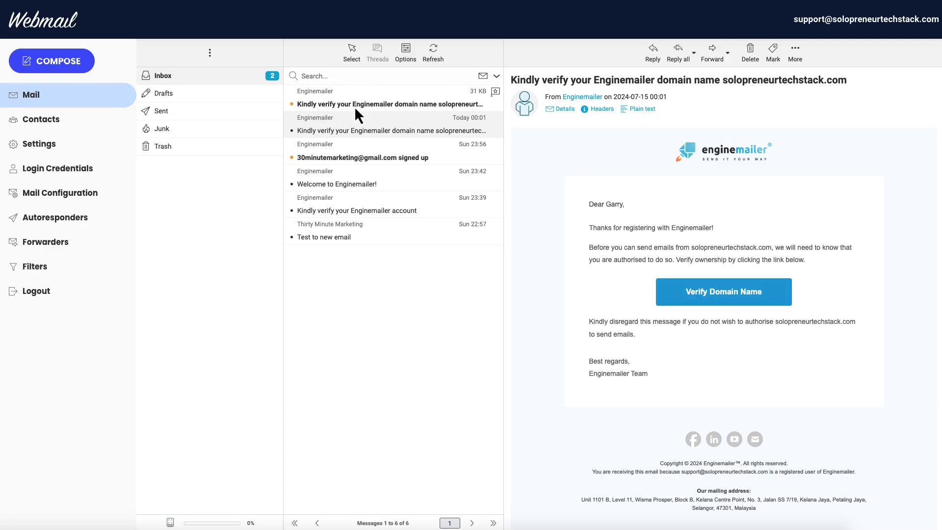
Step: Open the newest domain verification email and follow its Verify Domain Name link
{"action": "left_click", "coordinate": [356, 102]}
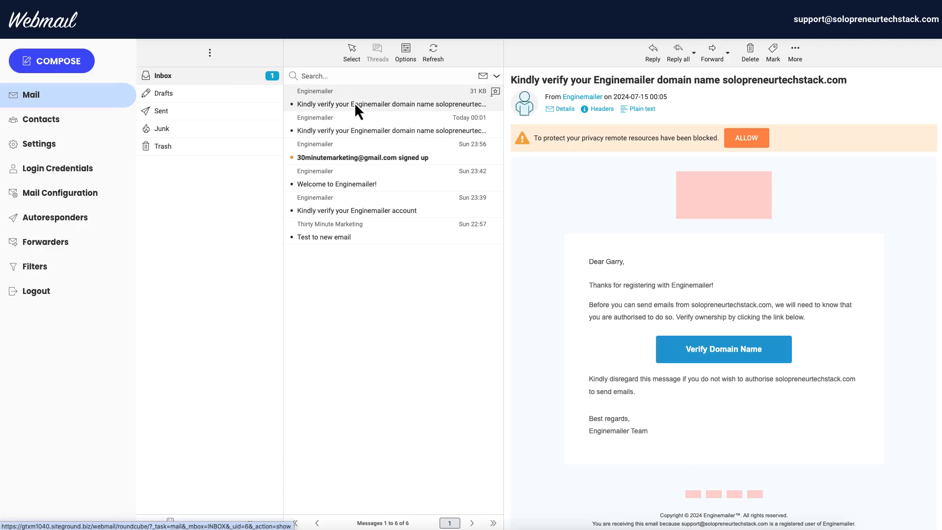
{"action": "left_click", "coordinate": [690, 350]}
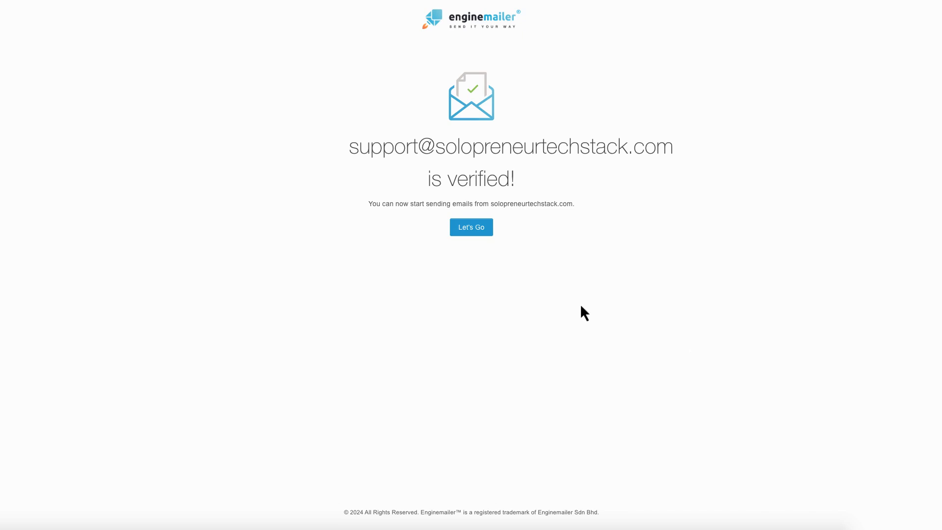
Step: Continue with Let's Go to the solopreneurtechstack.com settings, now showing the email verified
{"action": "left_click", "coordinate": [471, 236]}
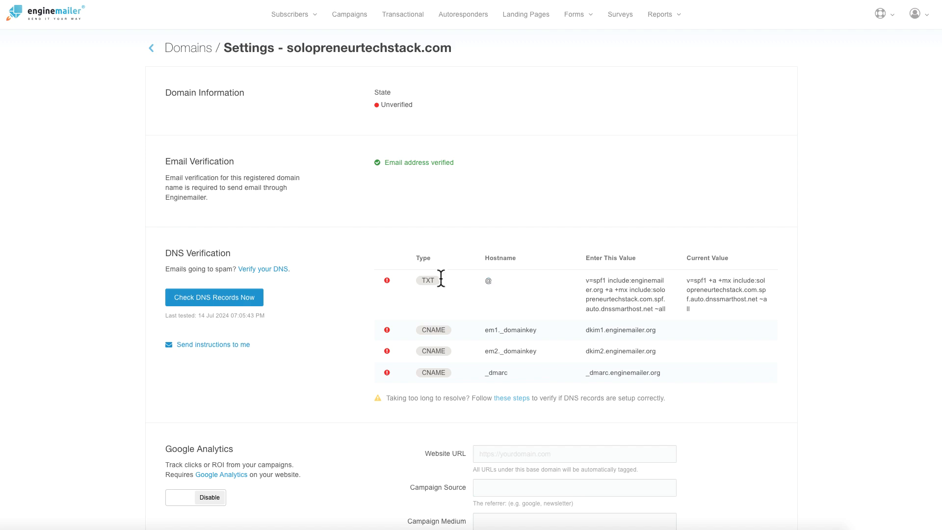
{"action": "mouse_move", "coordinate": [509, 281]}
Step: Create campaign Broadcast 14JULY2024 with sender details and paste the subject 'First email from EngineMailer'
{"action": "left_click", "coordinate": [350, 14]}
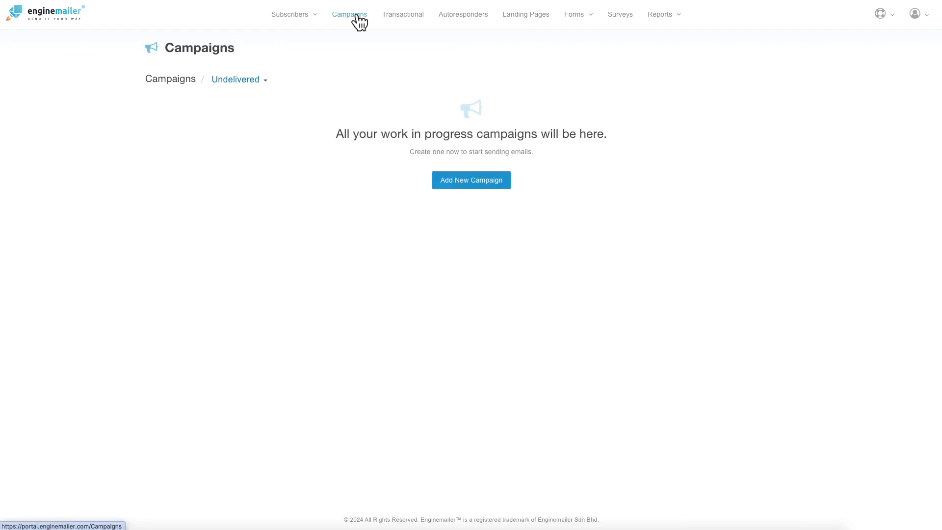
{"action": "left_click", "coordinate": [462, 181]}
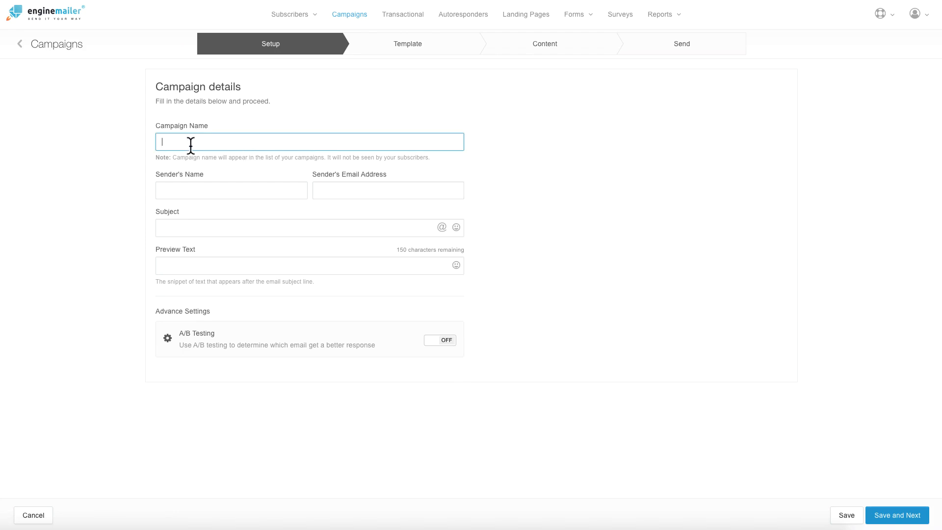
{"action": "left_click", "coordinate": [196, 192]}
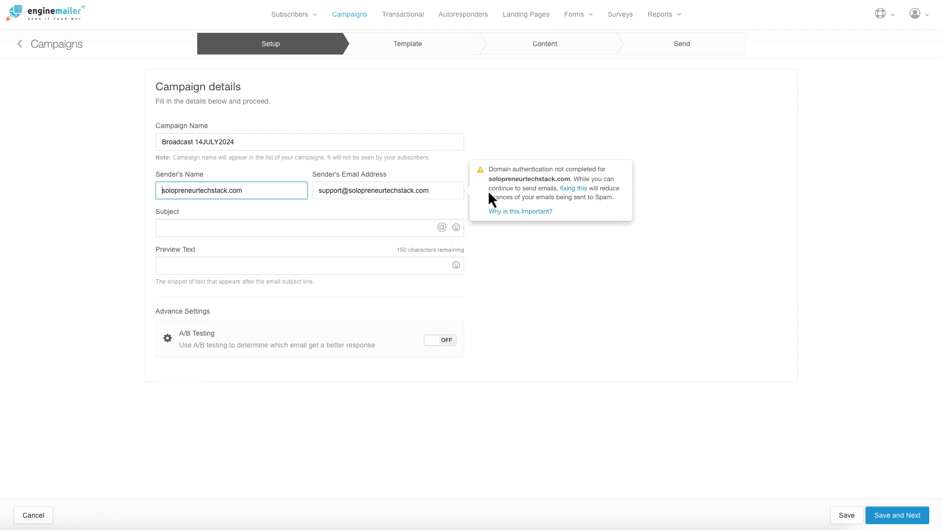
{"action": "left_click", "coordinate": [189, 225]}
{"action": "key", "text": "ctrl+v"}
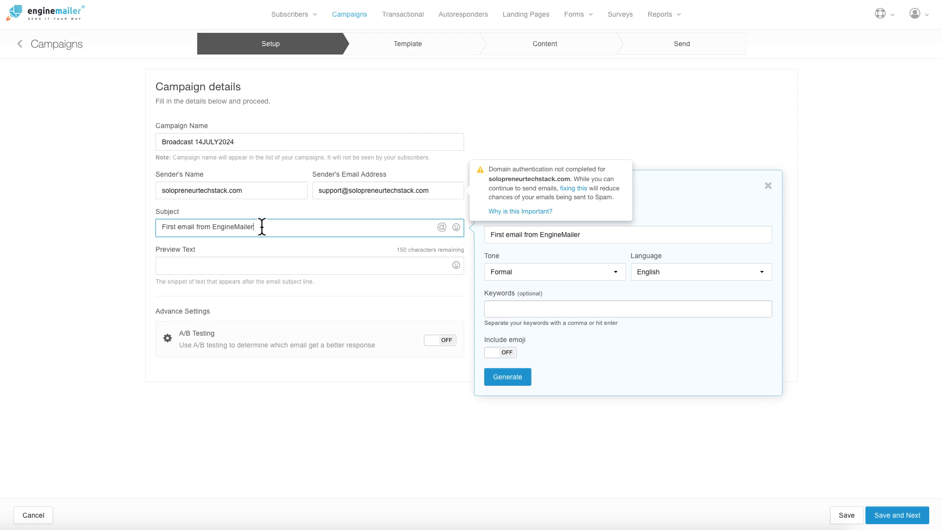
Step: Set the AI subject generator's tone to Friendly and generate alternative subject lines
{"action": "left_click", "coordinate": [677, 185]}
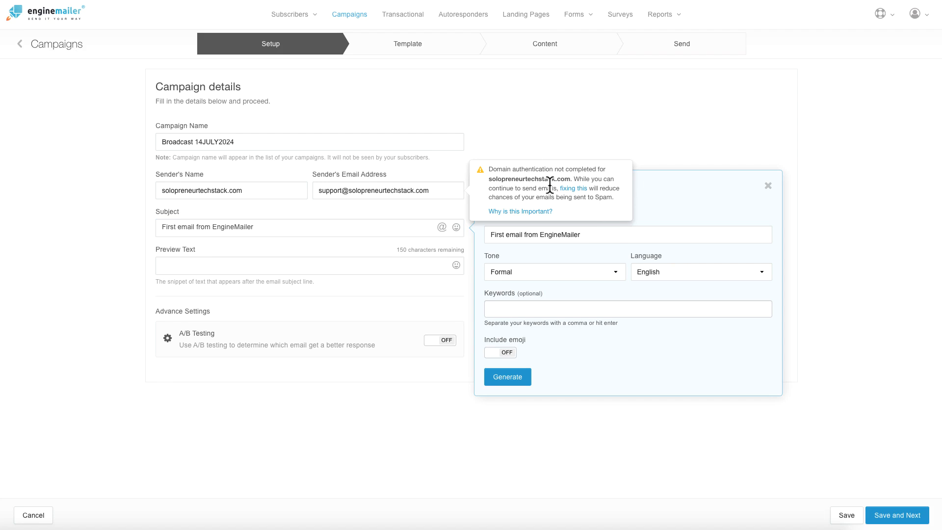
{"action": "left_click", "coordinate": [443, 189]}
{"action": "left_click", "coordinate": [599, 237]}
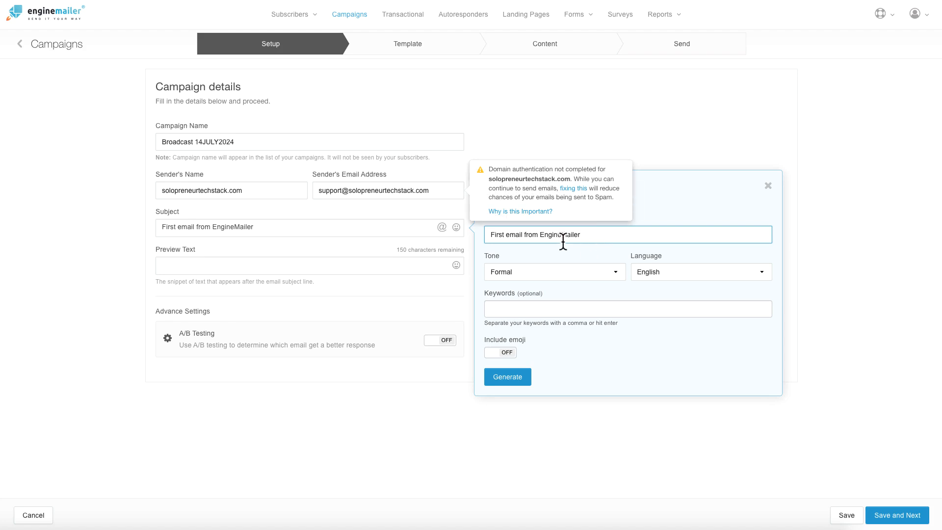
{"action": "left_click", "coordinate": [358, 228]}
{"action": "left_click", "coordinate": [539, 274]}
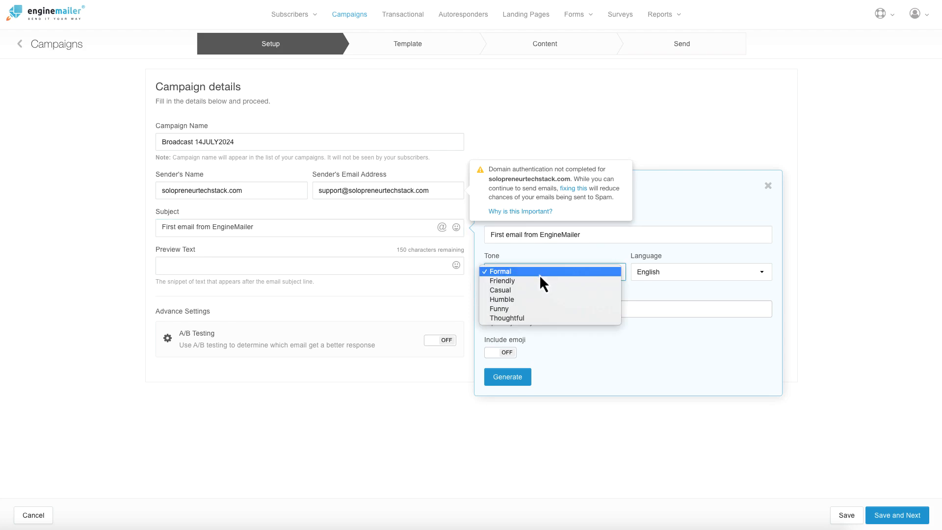
{"action": "left_click", "coordinate": [535, 286]}
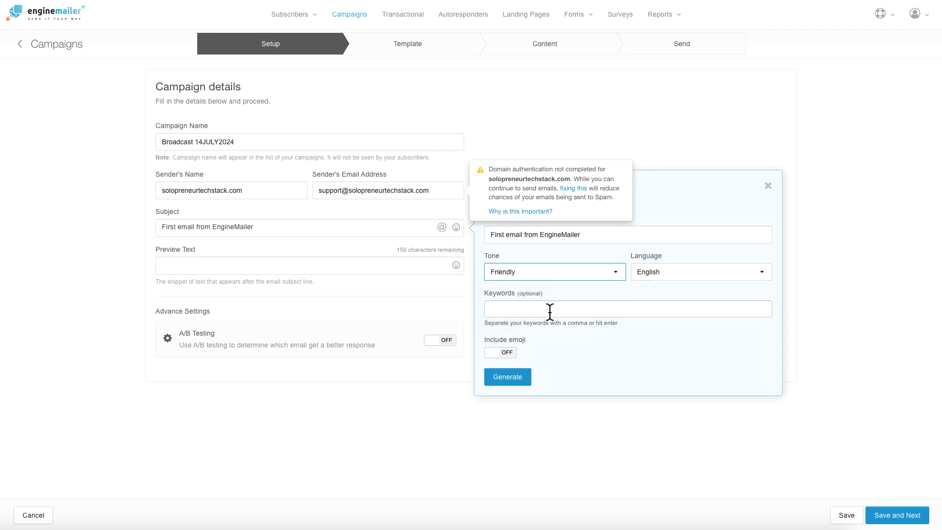
{"action": "left_click", "coordinate": [509, 378]}
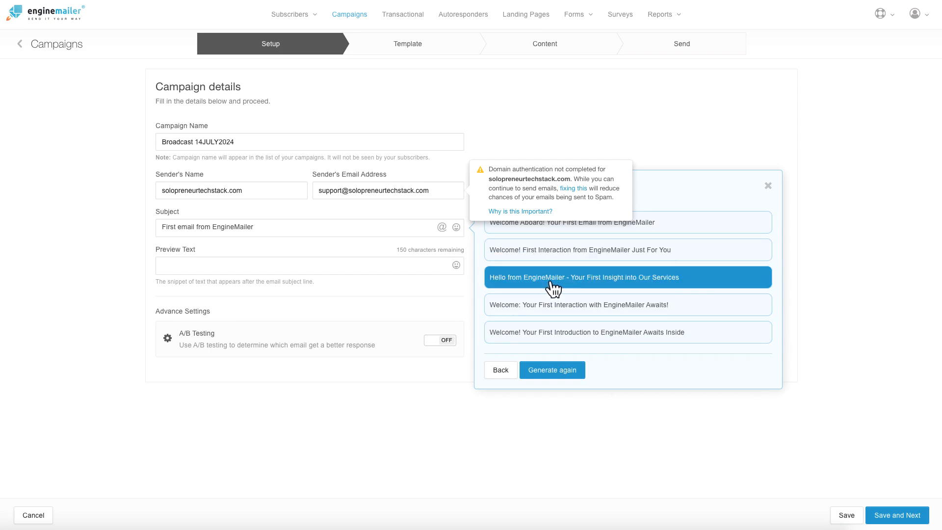
Step: Regenerate the suggestions, then dismiss them, keeping the subject 'First email from EngineMailer'
{"action": "left_click", "coordinate": [546, 371]}
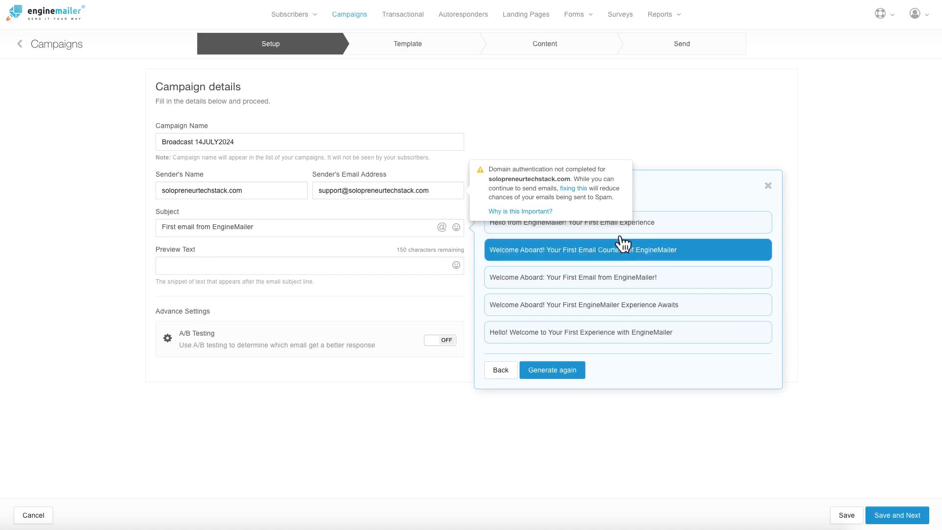
{"action": "left_click", "coordinate": [768, 186]}
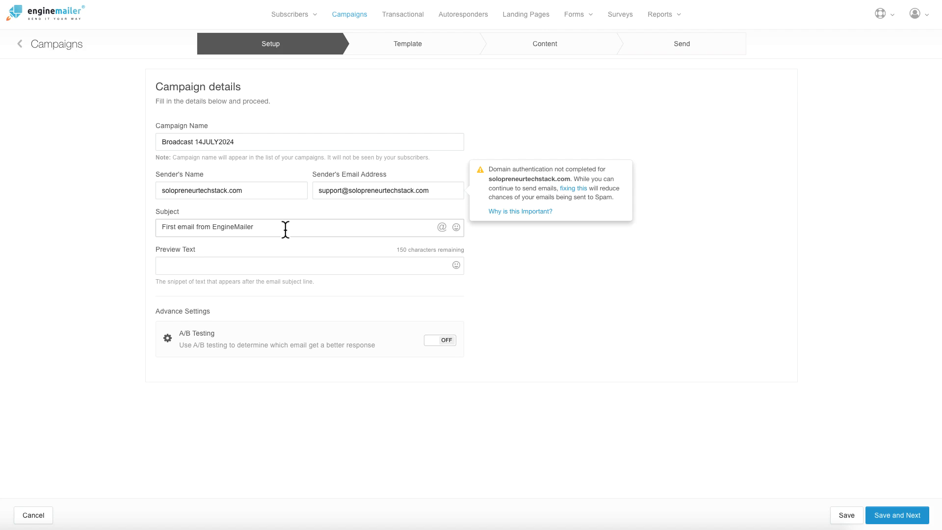
{"action": "left_click", "coordinate": [216, 266]}
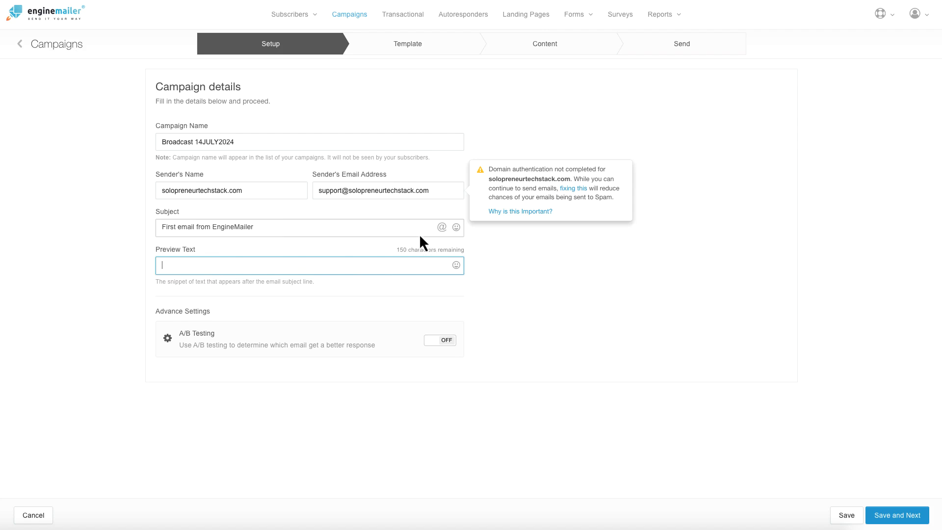
{"action": "left_click", "coordinate": [303, 225]}
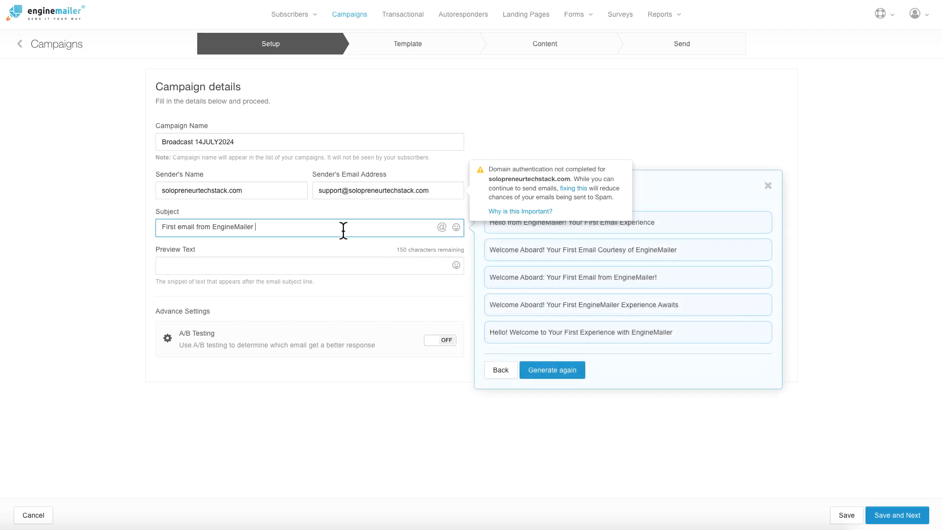
{"action": "left_click", "coordinate": [769, 187]}
{"action": "left_click", "coordinate": [232, 268]}
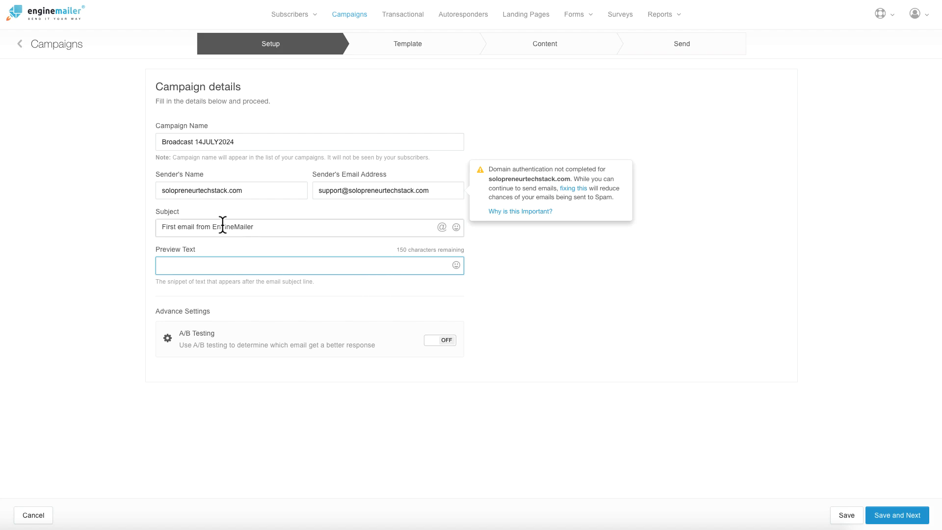
Step: Leave preview text empty, switch A/B Testing ON under Advance Settings, and continue to the A/B Test step
{"action": "left_click", "coordinate": [214, 338]}
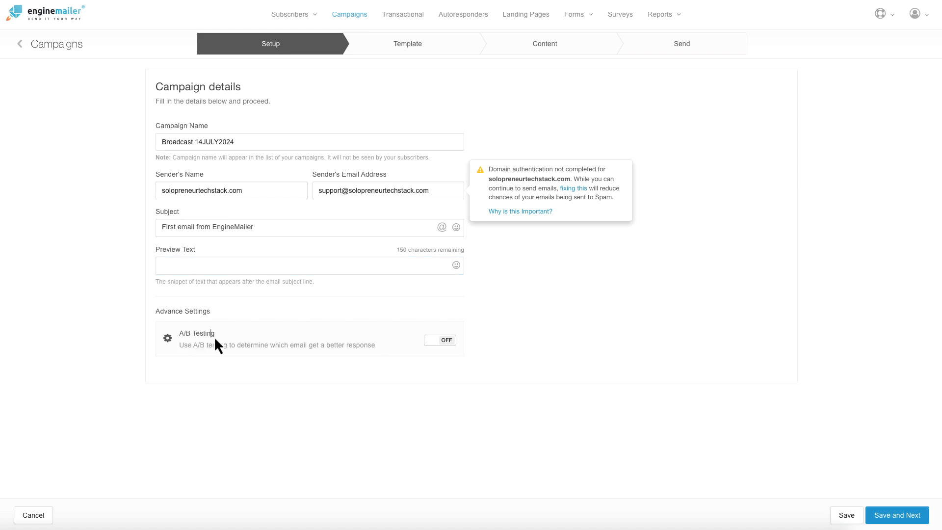
{"action": "triple_click", "coordinate": [204, 347]}
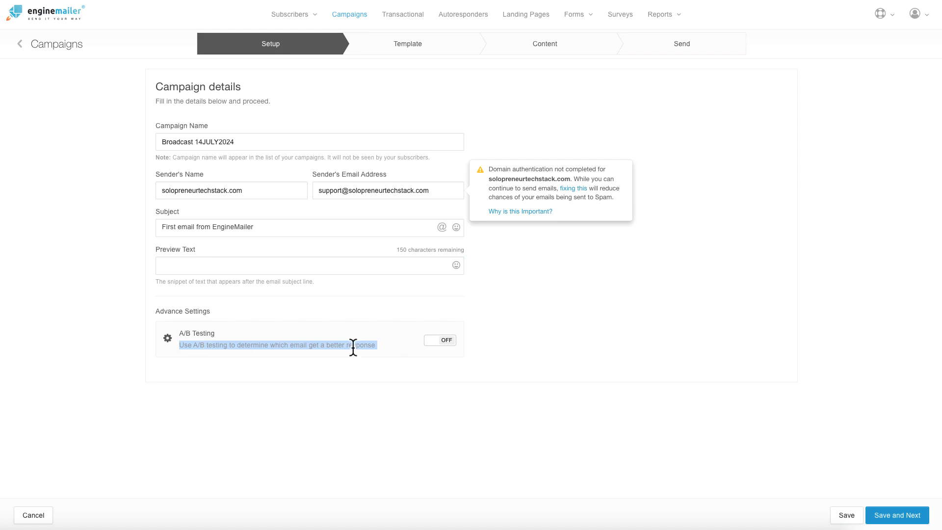
{"action": "left_click", "coordinate": [447, 347]}
{"action": "left_click", "coordinate": [436, 344]}
{"action": "left_click", "coordinate": [451, 350]}
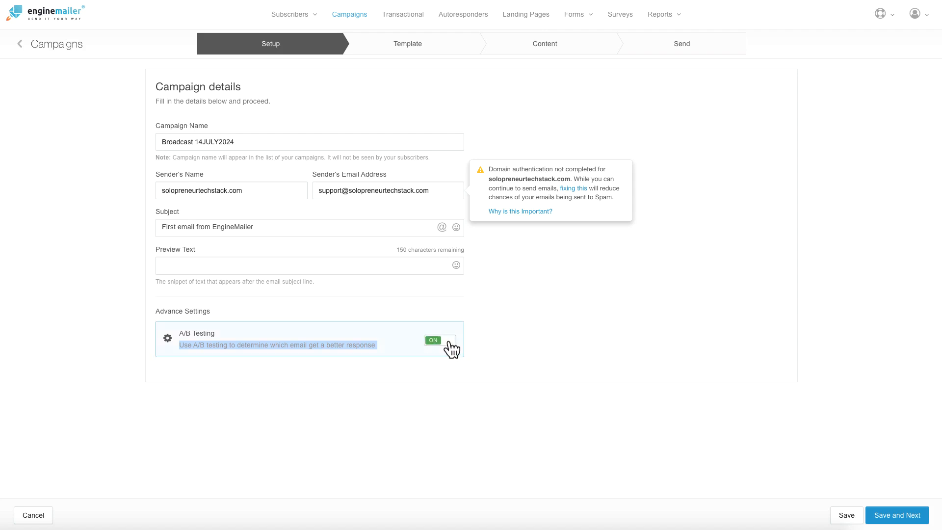
{"action": "left_click", "coordinate": [354, 371]}
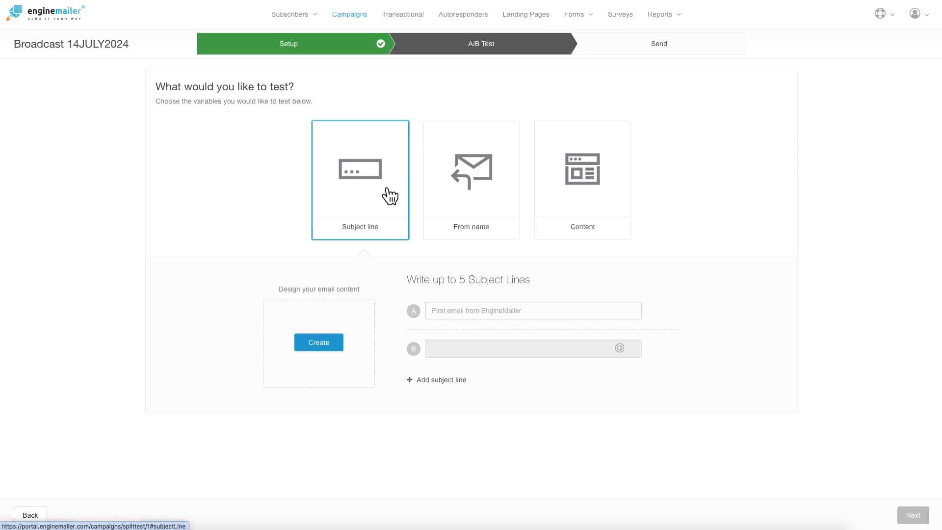
{"action": "left_click", "coordinate": [471, 197]}
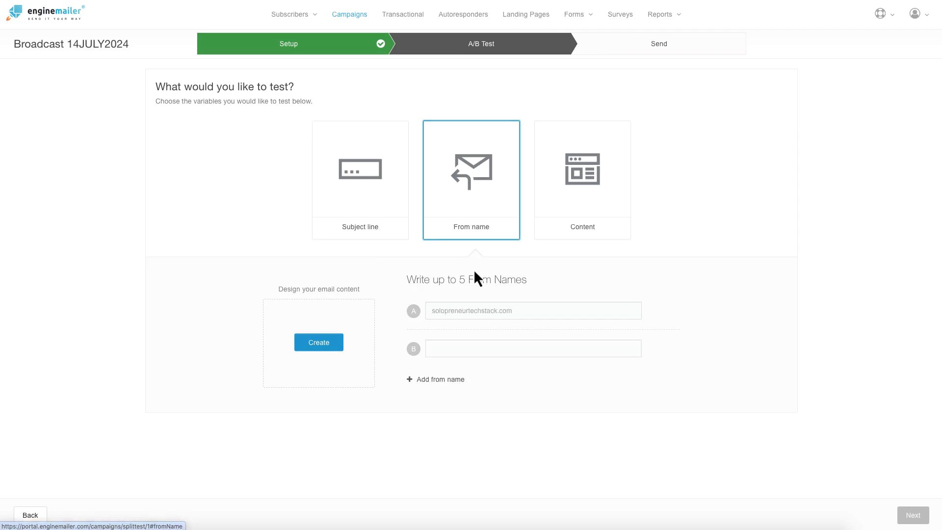
{"action": "left_click_drag", "start_coordinate": [461, 279], "coordinate": [452, 317]}
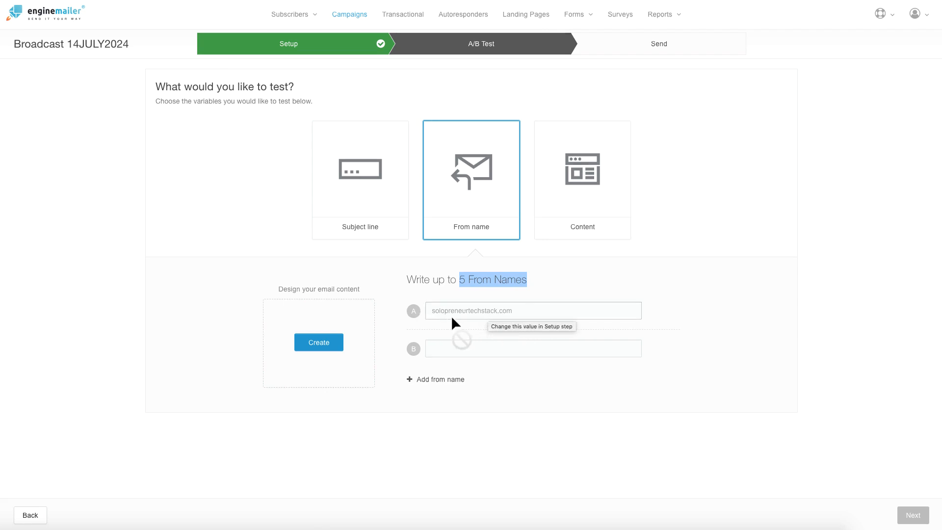
{"action": "left_click_drag", "start_coordinate": [513, 319], "coordinate": [484, 280]}
{"action": "left_click", "coordinate": [585, 185]}
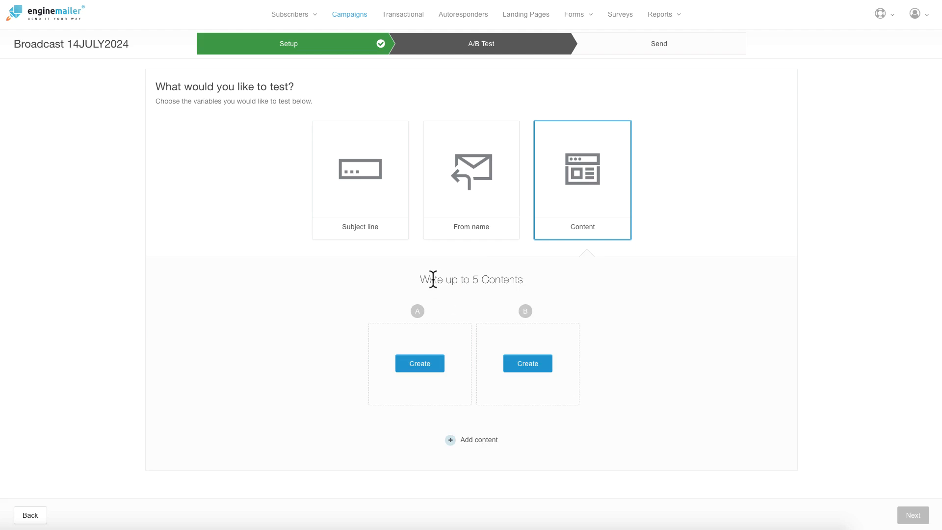
{"action": "left_click_drag", "start_coordinate": [472, 280], "coordinate": [528, 282]}
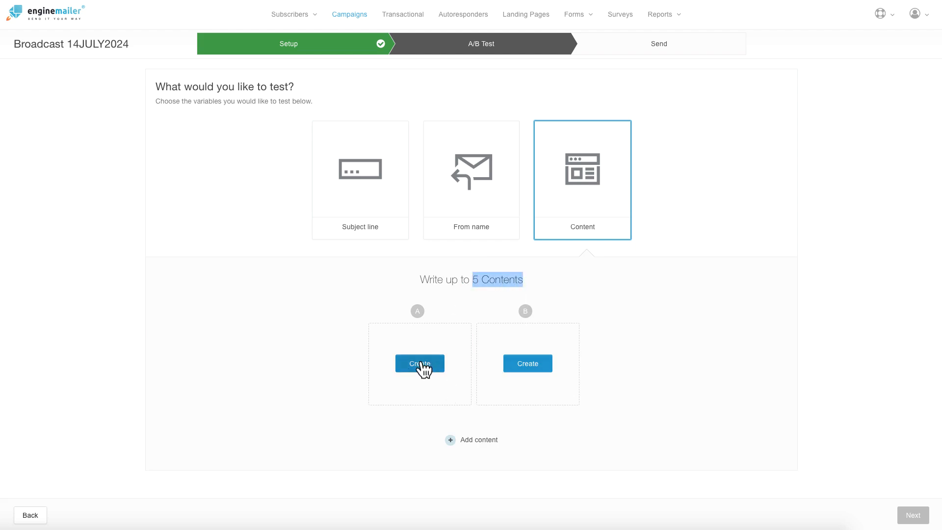
{"action": "left_click", "coordinate": [381, 180]}
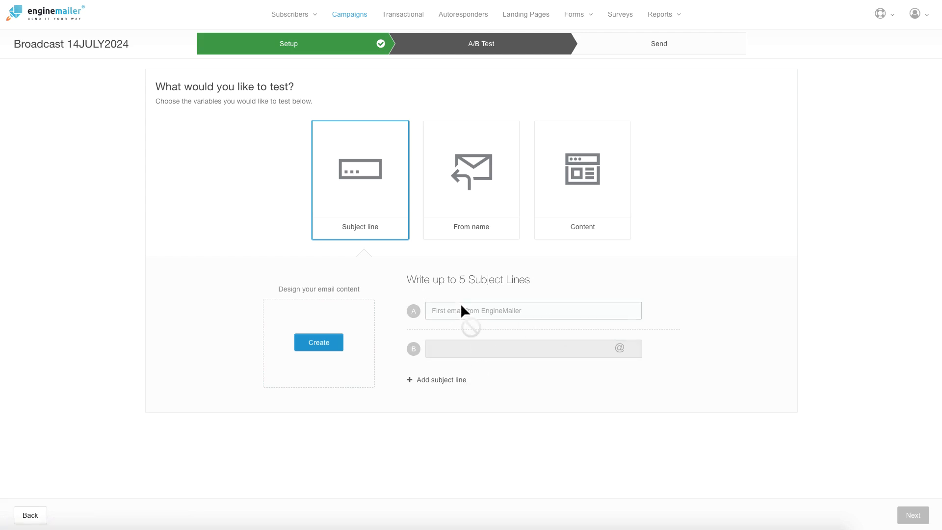
{"action": "double_click", "coordinate": [431, 382]}
{"action": "left_click", "coordinate": [390, 377]}
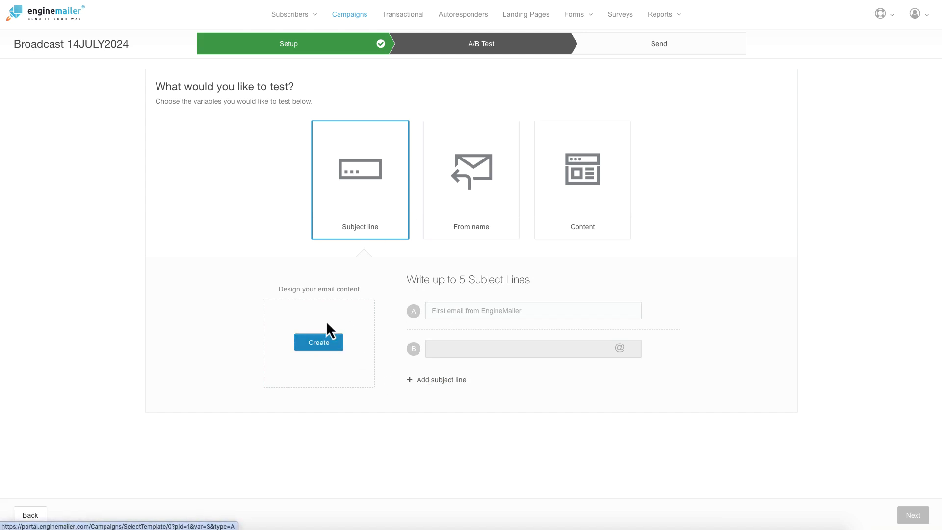
Step: Begin designing the email content and browse the Themes template gallery
{"action": "left_click", "coordinate": [318, 347]}
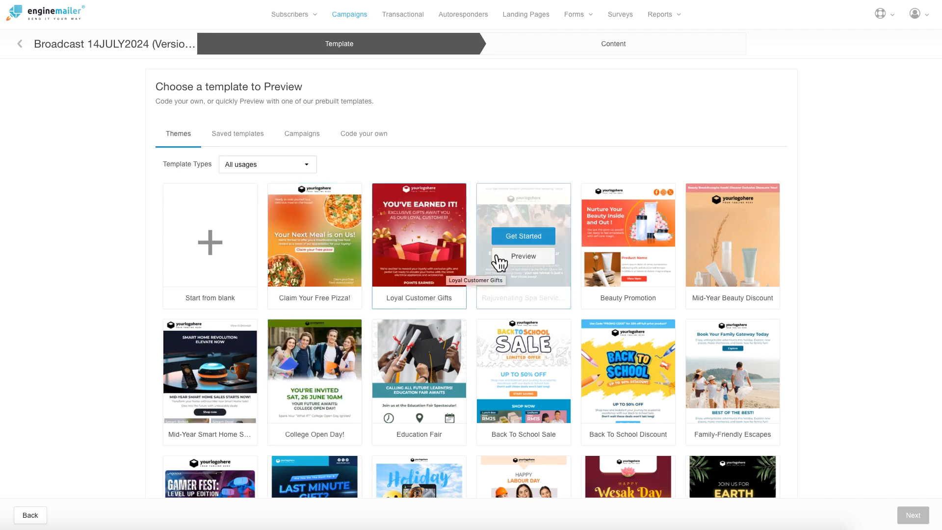
{"action": "scroll", "coordinate": [537, 276], "scroll_direction": "down", "scroll_amount": 2}
{"action": "scroll", "coordinate": [528, 282], "scroll_direction": "down", "scroll_amount": 12}
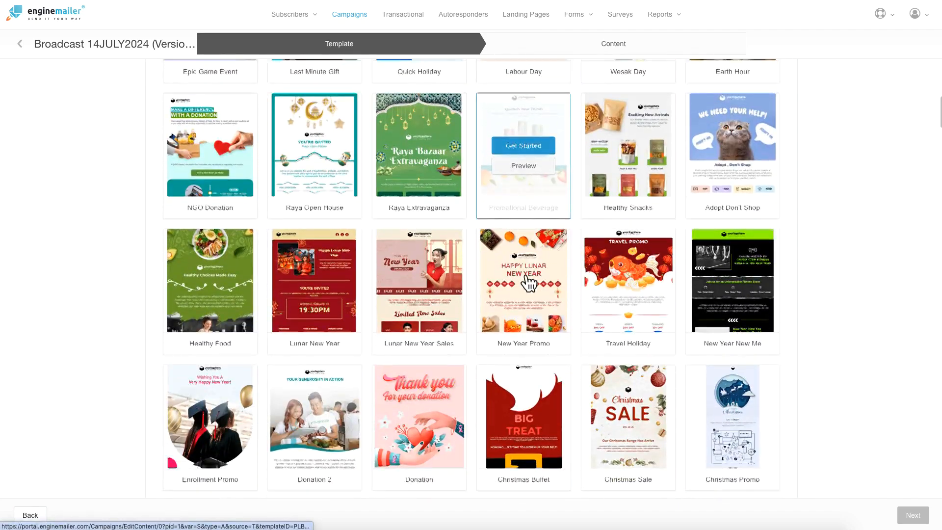
{"action": "scroll", "coordinate": [525, 275], "scroll_direction": "down", "scroll_amount": 7}
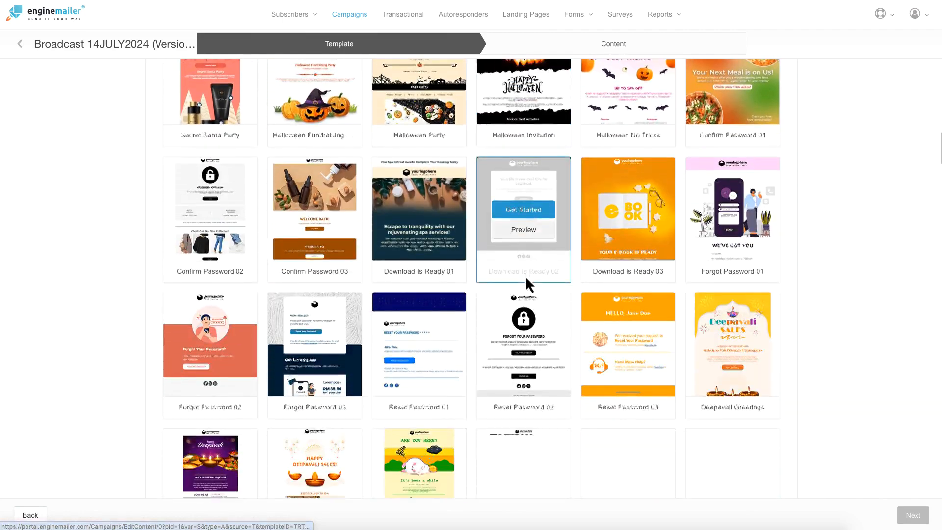
{"action": "scroll", "coordinate": [526, 275], "scroll_direction": "down", "scroll_amount": 2}
{"action": "scroll", "coordinate": [525, 275], "scroll_direction": "up", "scroll_amount": 11}
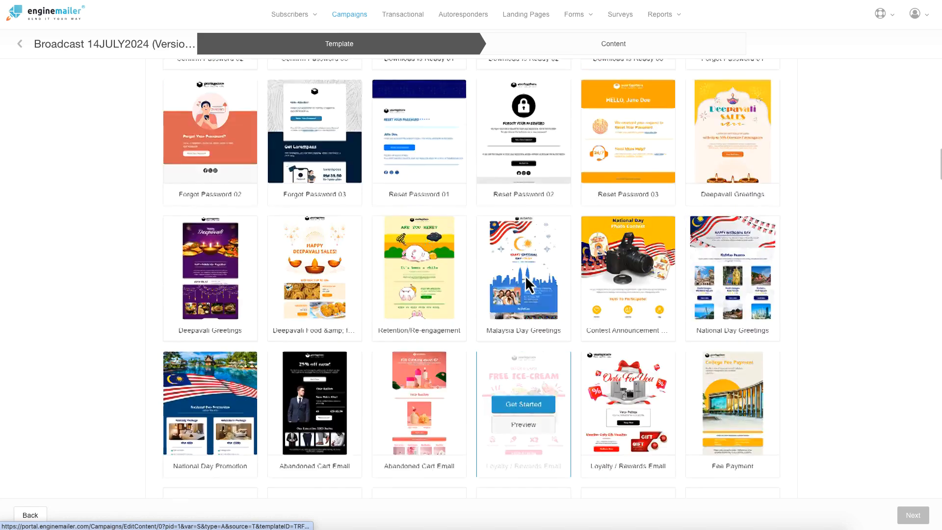
{"action": "scroll", "coordinate": [525, 275], "scroll_direction": "up", "scroll_amount": 13}
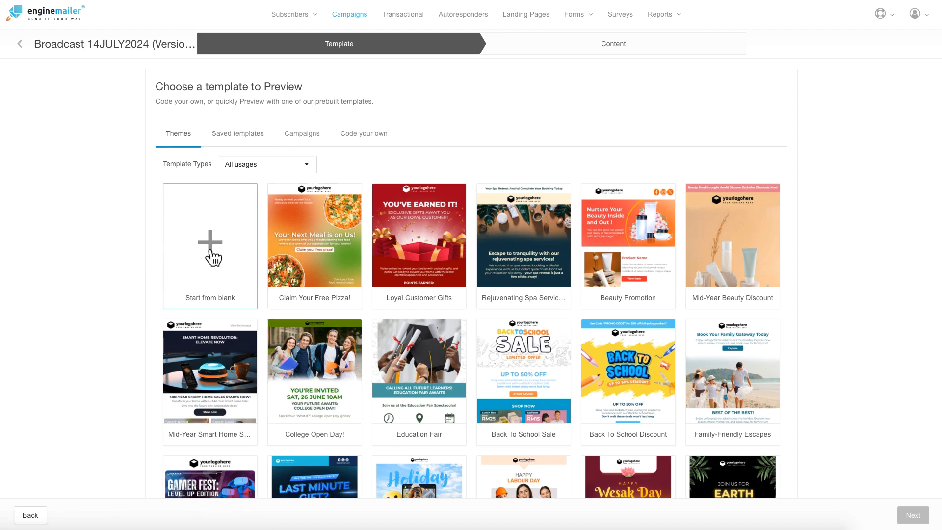
Step: Check the Saved templates, Campaigns and Code your own tabs, then choose Start from blank
{"action": "left_click", "coordinate": [245, 142]}
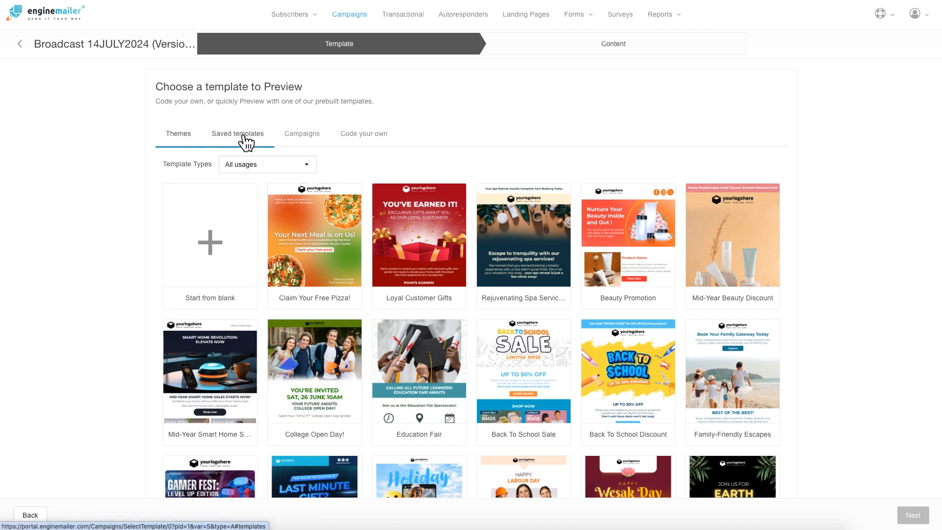
{"action": "left_click", "coordinate": [307, 136]}
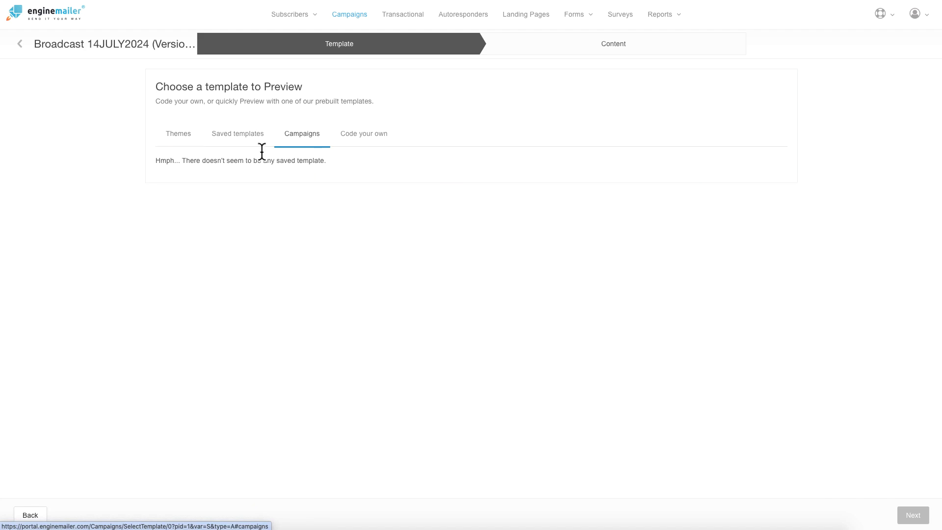
{"action": "left_click_drag", "start_coordinate": [327, 161], "coordinate": [157, 161]}
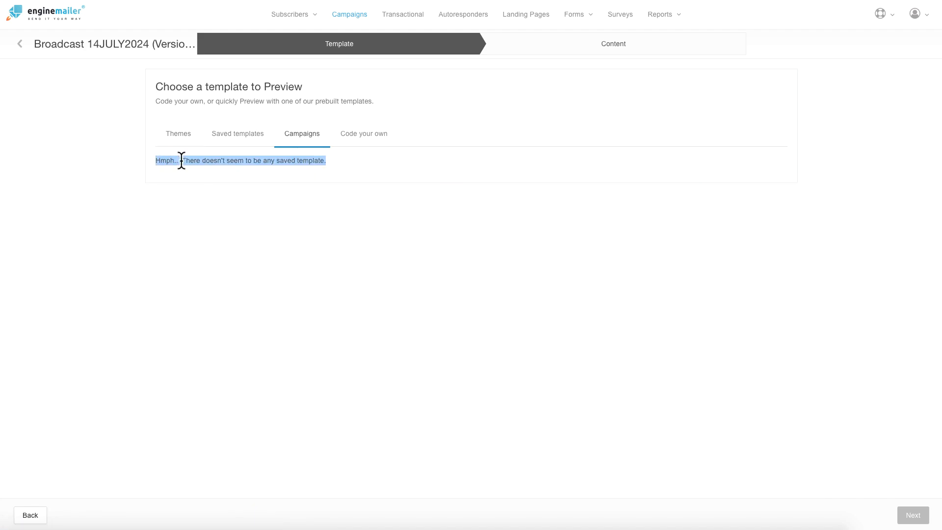
{"action": "left_click", "coordinate": [369, 138]}
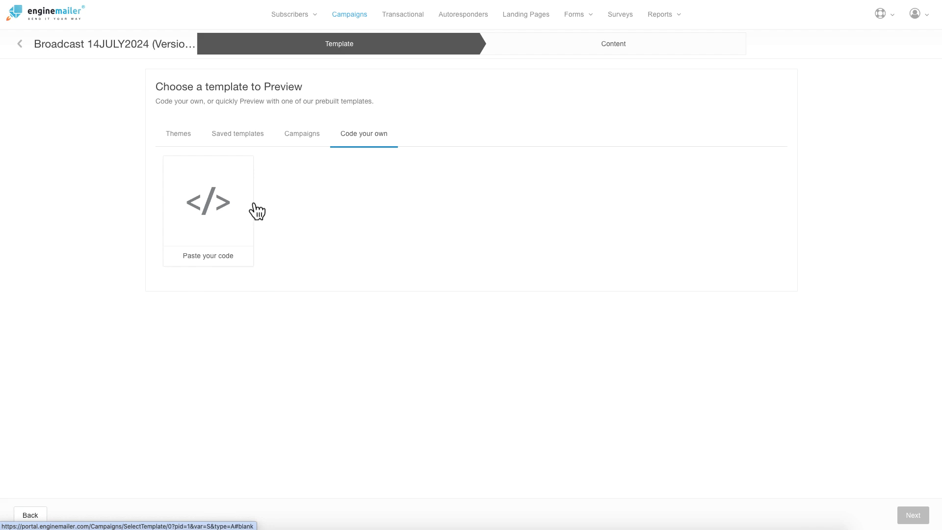
{"action": "left_click", "coordinate": [183, 136]}
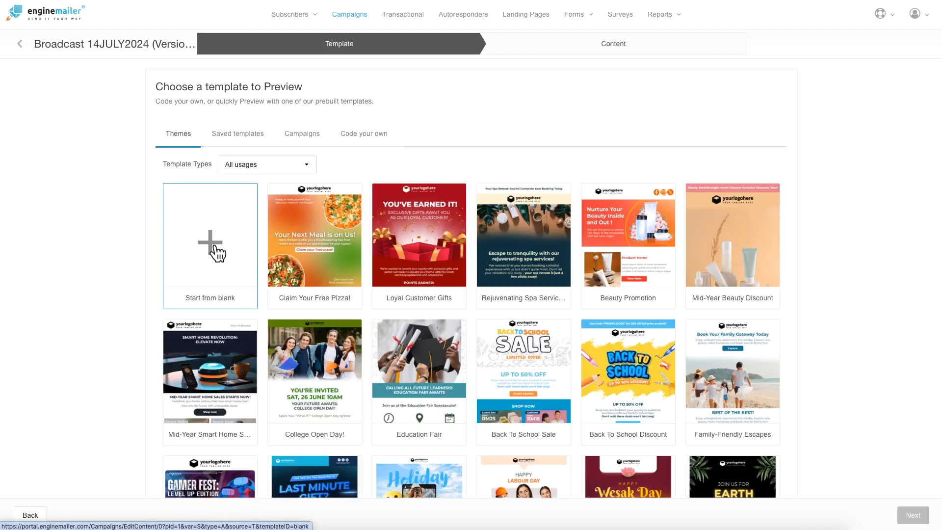
{"action": "left_click", "coordinate": [214, 246]}
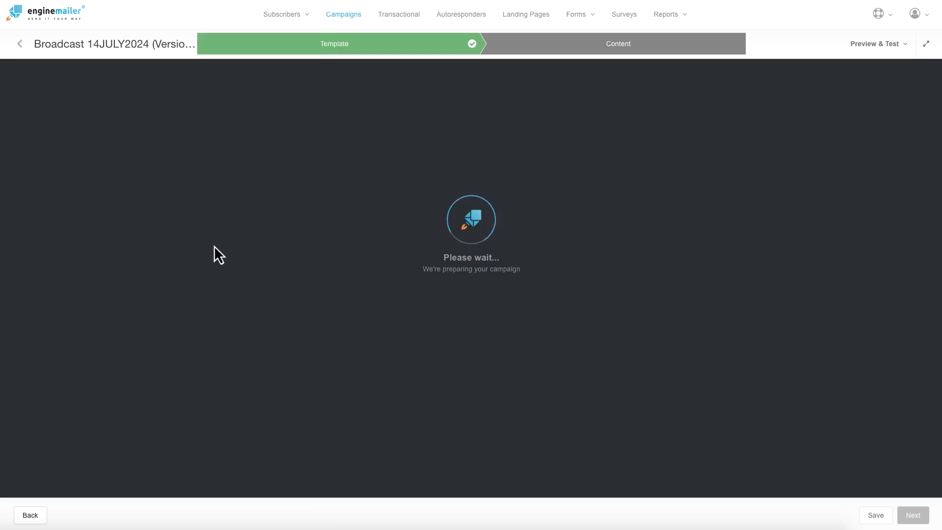
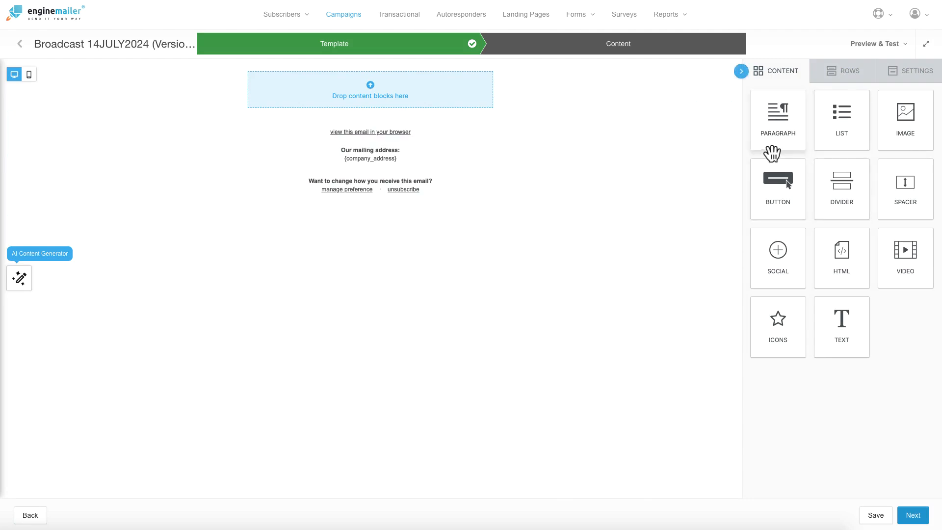
Step: Add a paragraph block with bold opening lines reading 'This is my first email...' and 'Thanks...'
{"action": "left_click_drag", "start_coordinate": [770, 147], "coordinate": [381, 81]}
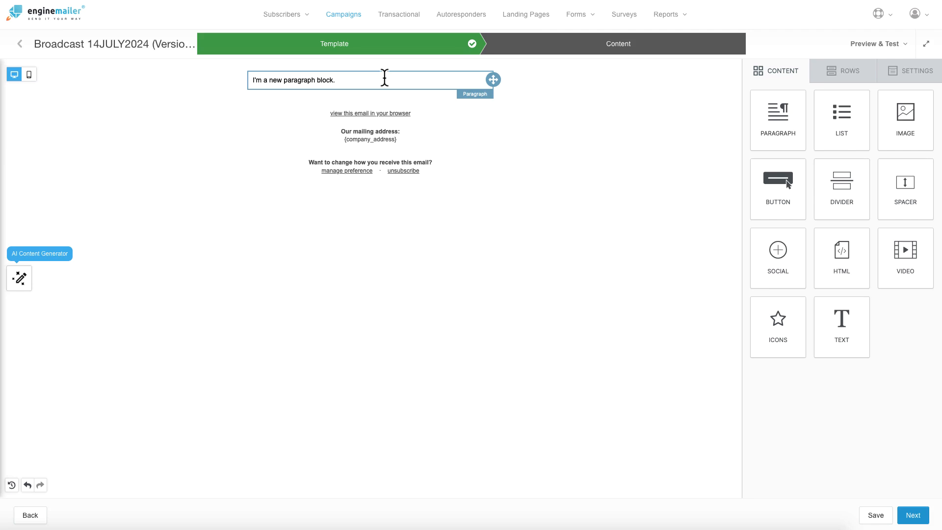
{"action": "left_click", "coordinate": [338, 80]}
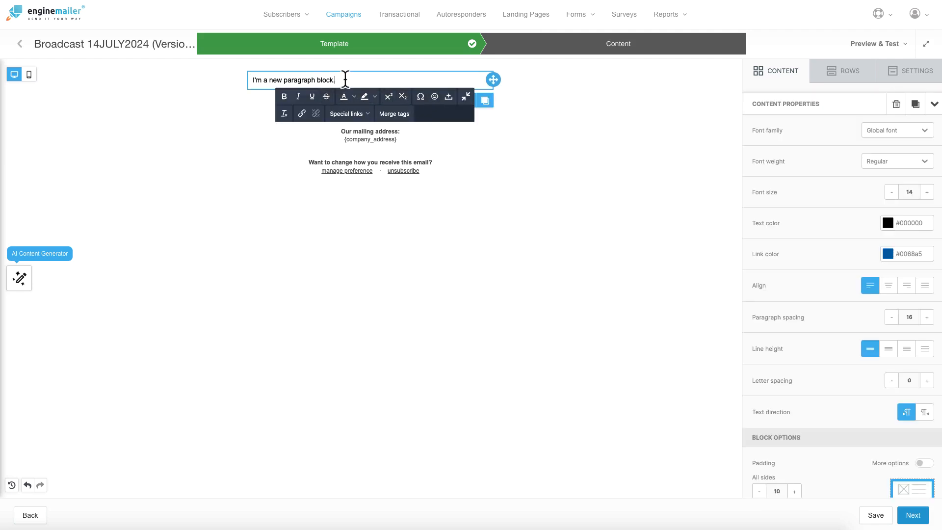
{"action": "triple_click", "coordinate": [328, 79]}
{"action": "left_click", "coordinate": [284, 96]}
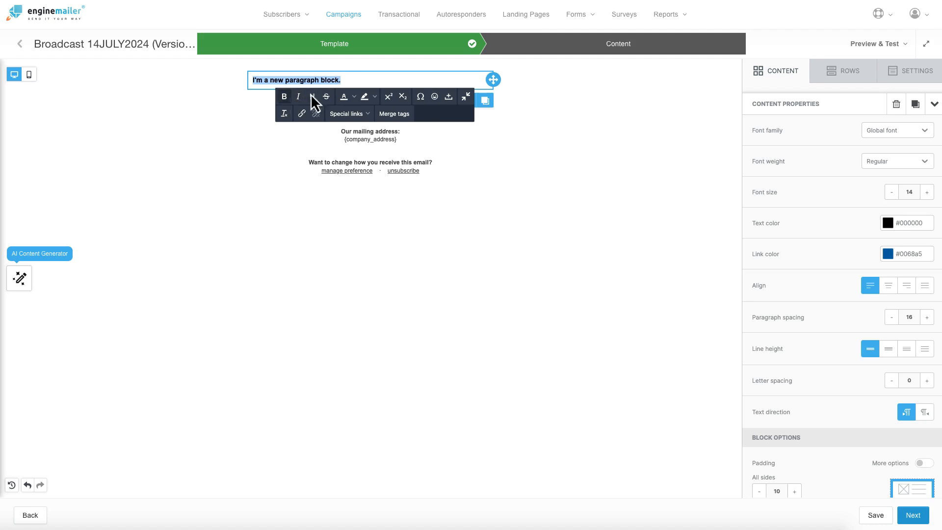
{"action": "left_click", "coordinate": [363, 80]}
{"action": "key", "text": "Return"}
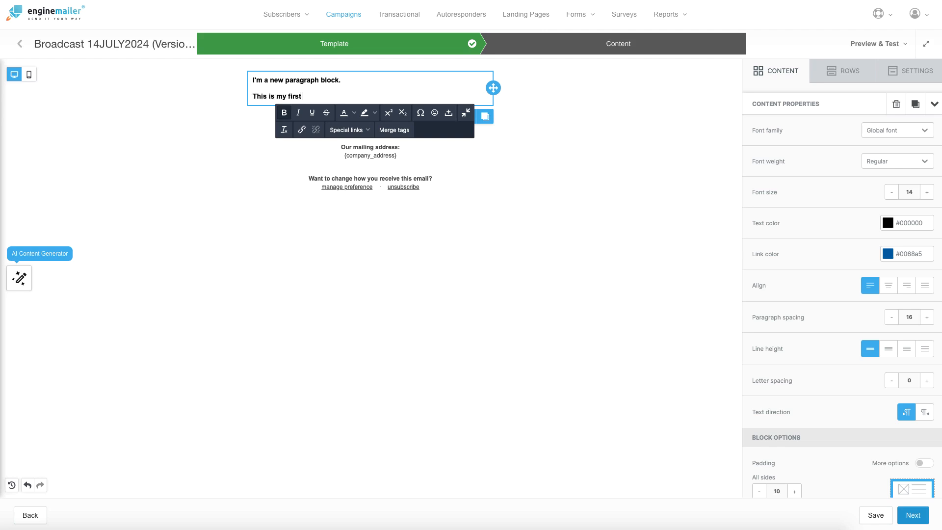
{"action": "type", "text": "."}
{"action": "key", "text": "Return"}
{"action": "key", "text": "Return"}
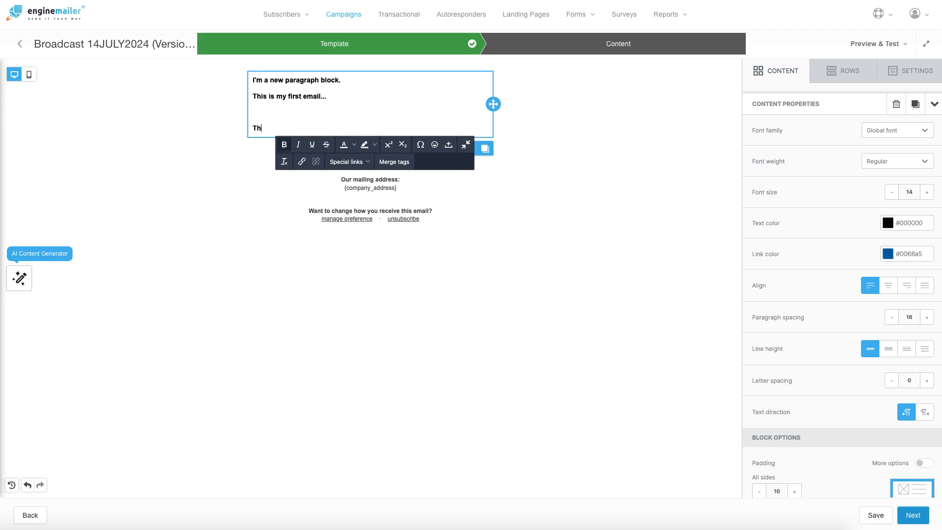
{"action": "key", "text": "BackSpace"}
{"action": "key", "text": "BackSpace"}
{"action": "key", "text": "BackSpace"}
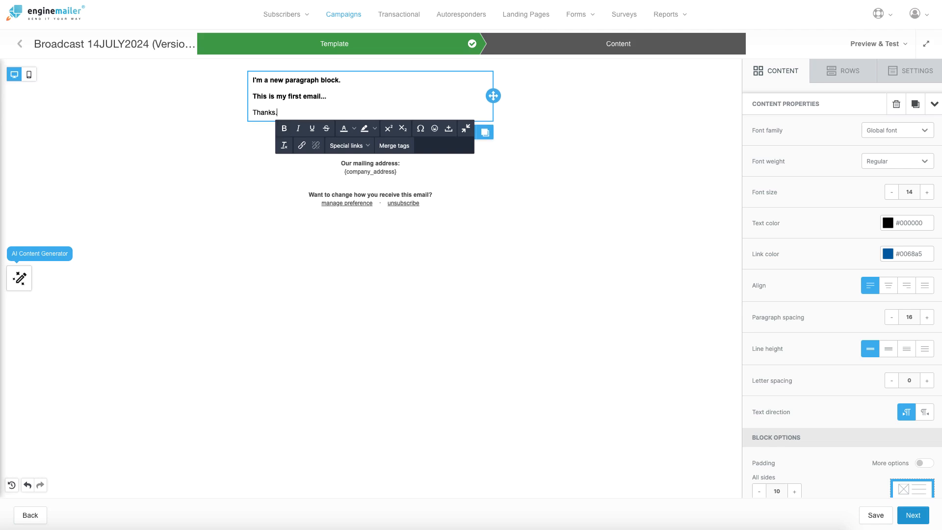
Step: Set the paragraph's font size to 18
{"action": "left_click", "coordinate": [351, 96]}
{"action": "left_click", "coordinate": [927, 193]}
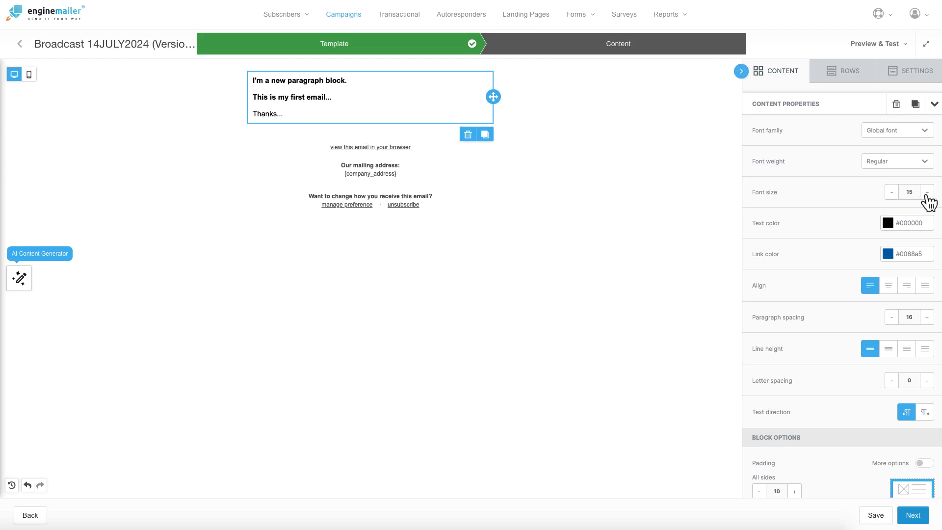
{"action": "left_click", "coordinate": [927, 192]}
{"action": "left_click", "coordinate": [927, 193]}
{"action": "left_click", "coordinate": [928, 193]}
{"action": "left_click", "coordinate": [927, 193]}
{"action": "left_click", "coordinate": [927, 193]}
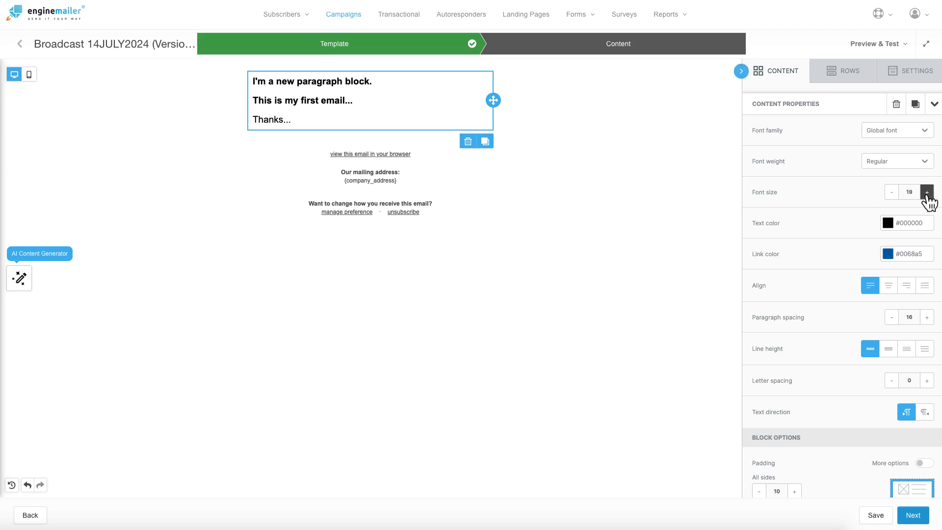
{"action": "left_click", "coordinate": [892, 192]}
{"action": "left_click", "coordinate": [891, 192]}
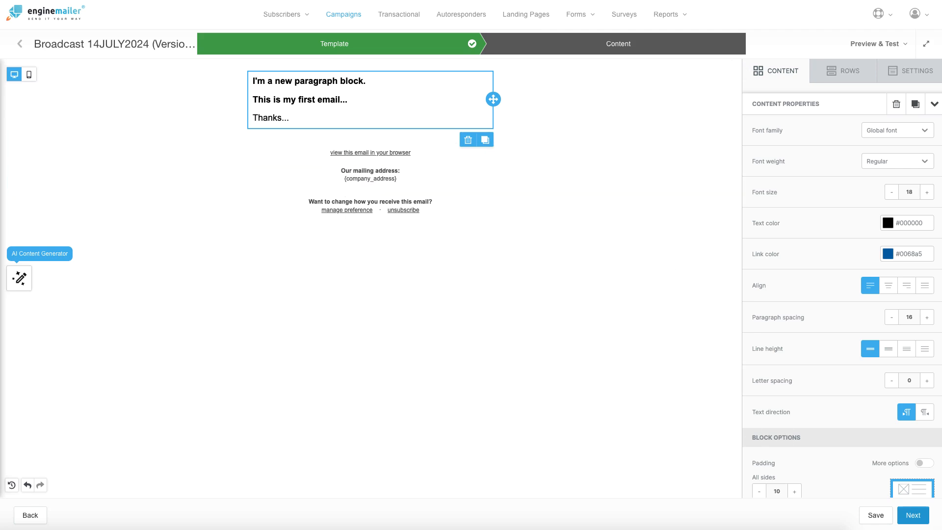
Step: Go to the A/B Test step and remove the extra subject variants C and D, keeping A and B
{"action": "left_click", "coordinate": [912, 516]}
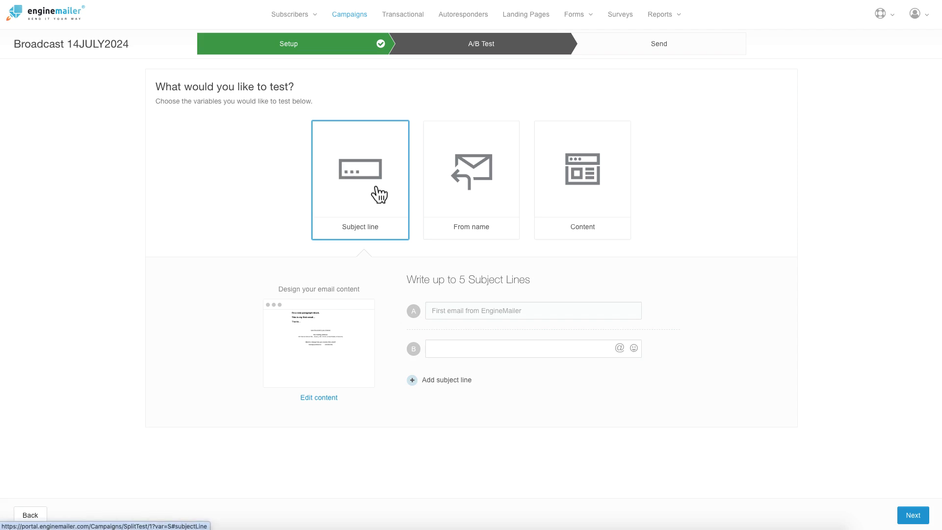
{"action": "left_click", "coordinate": [441, 346]}
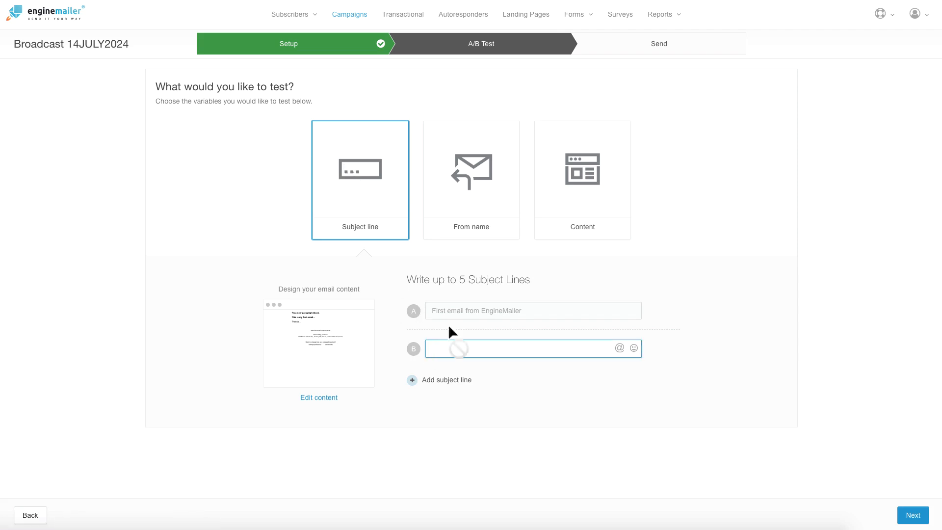
{"action": "left_click", "coordinate": [441, 380]}
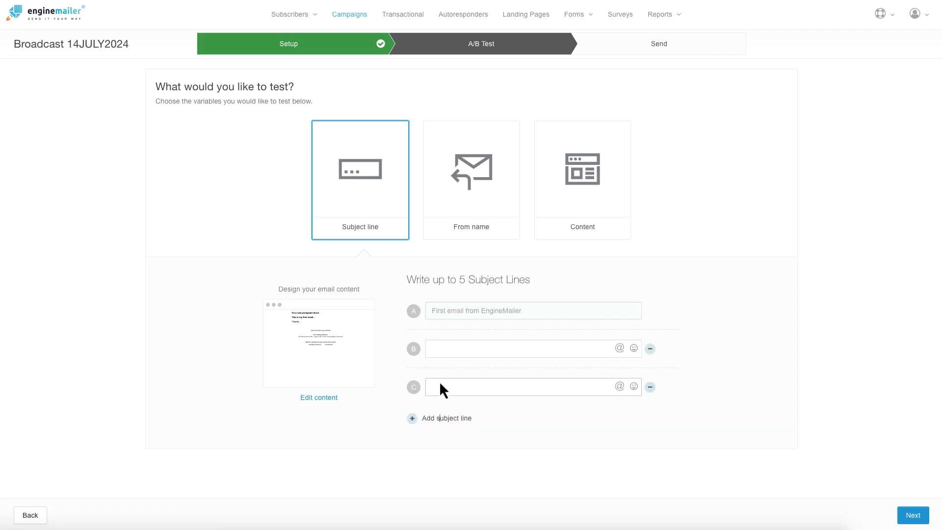
{"action": "left_click", "coordinate": [435, 418]}
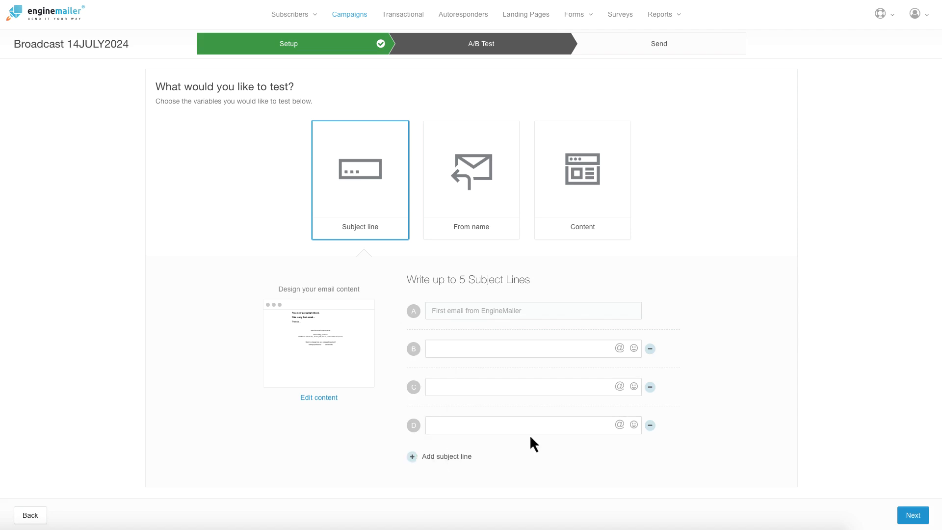
{"action": "left_click", "coordinate": [651, 425]}
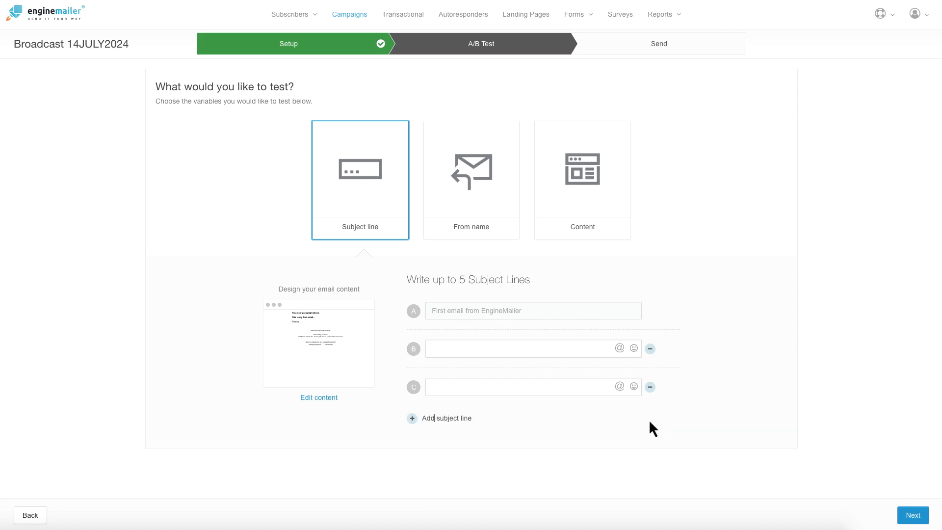
{"action": "left_click", "coordinate": [650, 387]}
Step: Enter 'Hello, this is my first email from EngineMailer' as subject B, keeping Subject line as the test type
{"action": "left_click", "coordinate": [470, 346]}
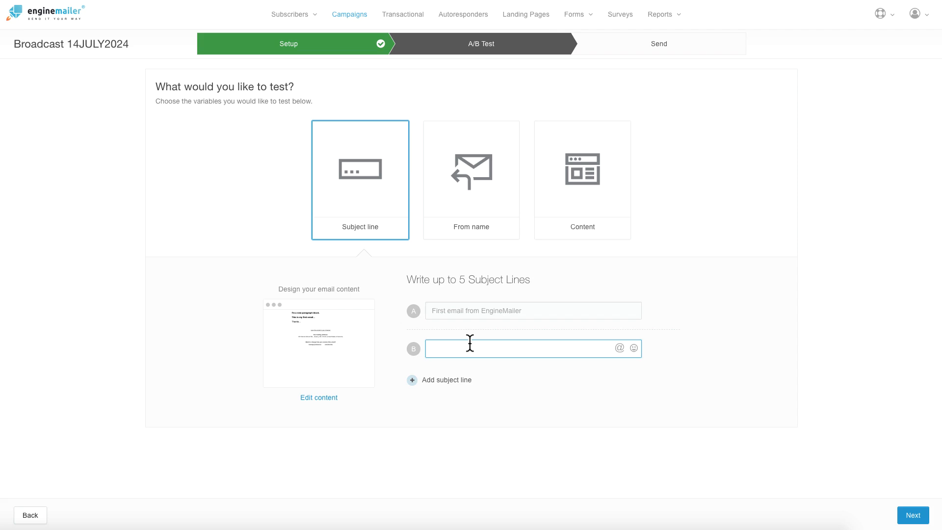
{"action": "type", "text": "Hel"}
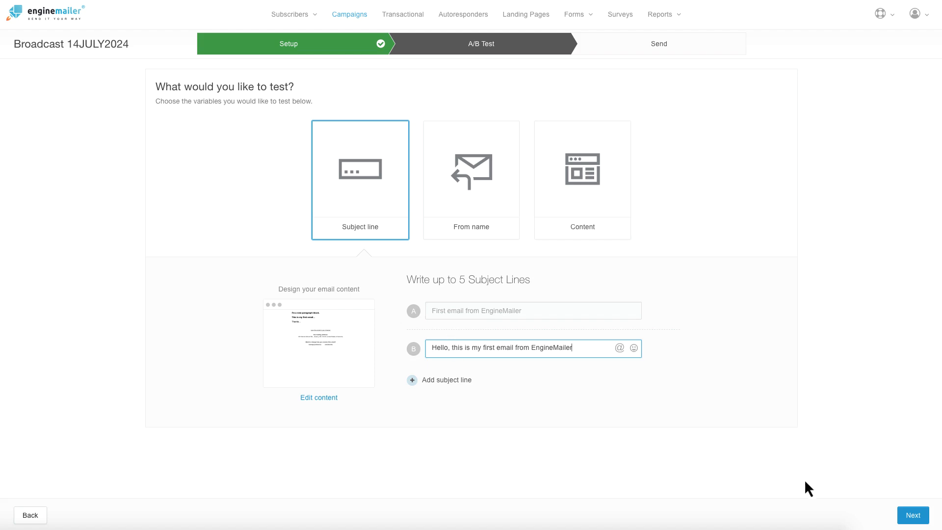
{"action": "left_click", "coordinate": [511, 184]}
{"action": "left_click", "coordinate": [587, 210]}
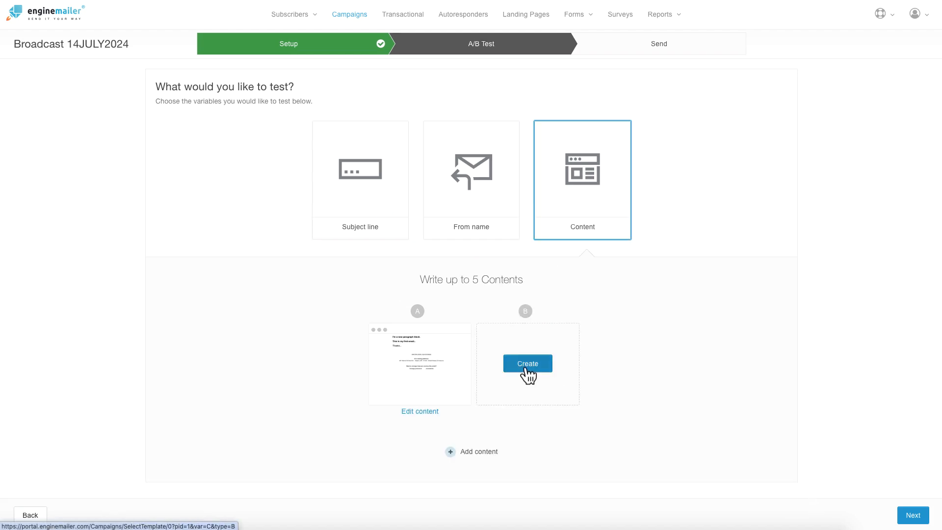
{"action": "left_click", "coordinate": [349, 197]}
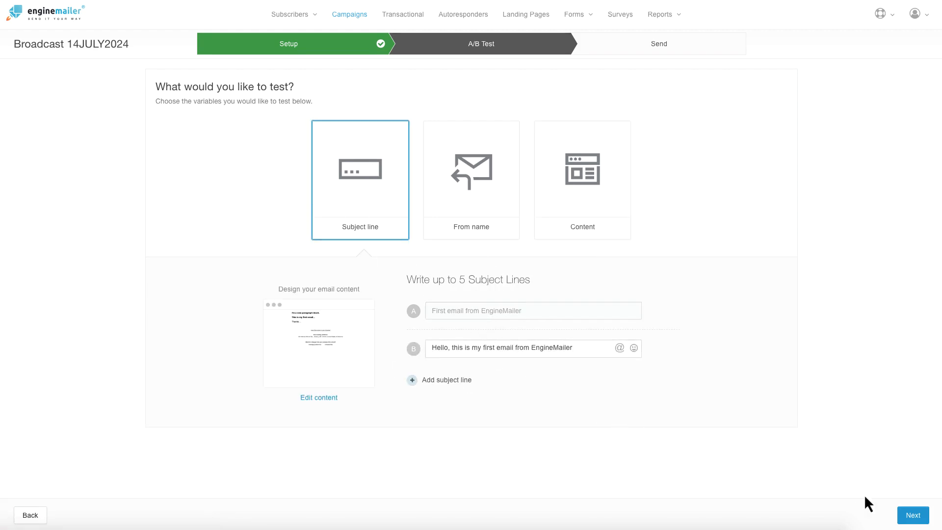
Step: Move to the Send step and choose All active subscribers as recipients, 2 in total
{"action": "left_click", "coordinate": [911, 516]}
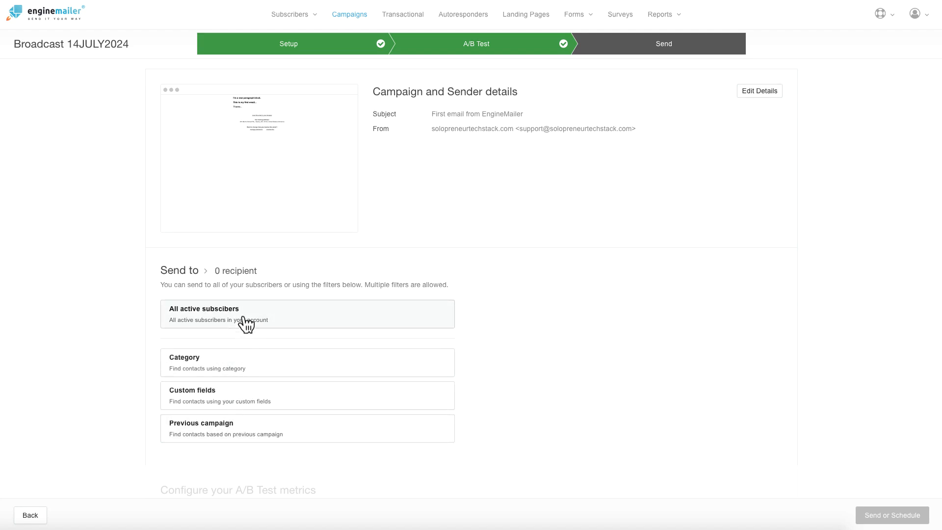
{"action": "scroll", "coordinate": [294, 358], "scroll_direction": "down", "scroll_amount": 4}
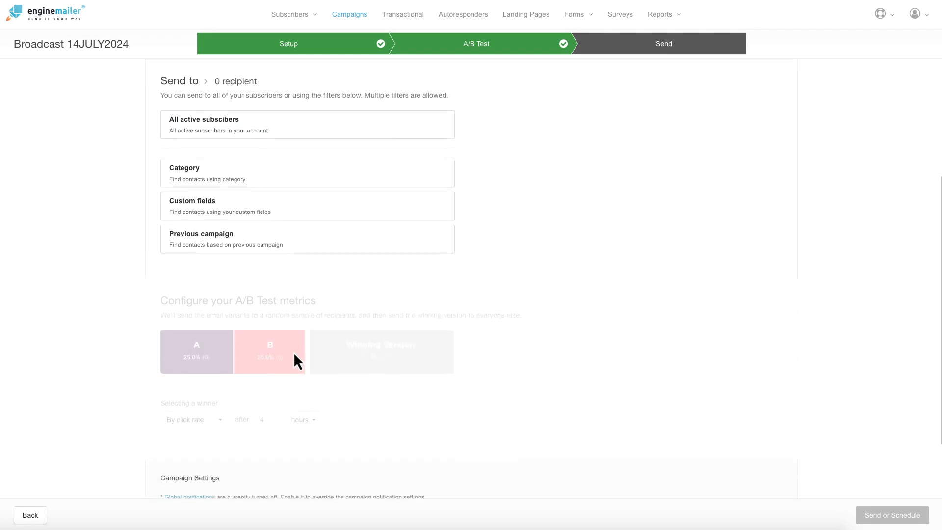
{"action": "scroll", "coordinate": [294, 359], "scroll_direction": "down", "scroll_amount": 1}
{"action": "scroll", "coordinate": [221, 321], "scroll_direction": "down", "scroll_amount": 1}
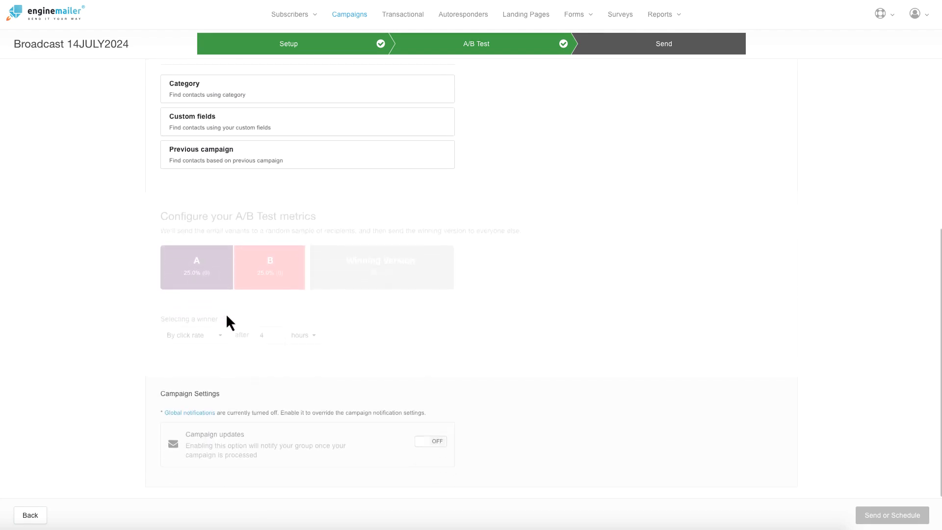
{"action": "scroll", "coordinate": [234, 245], "scroll_direction": "up", "scroll_amount": 4}
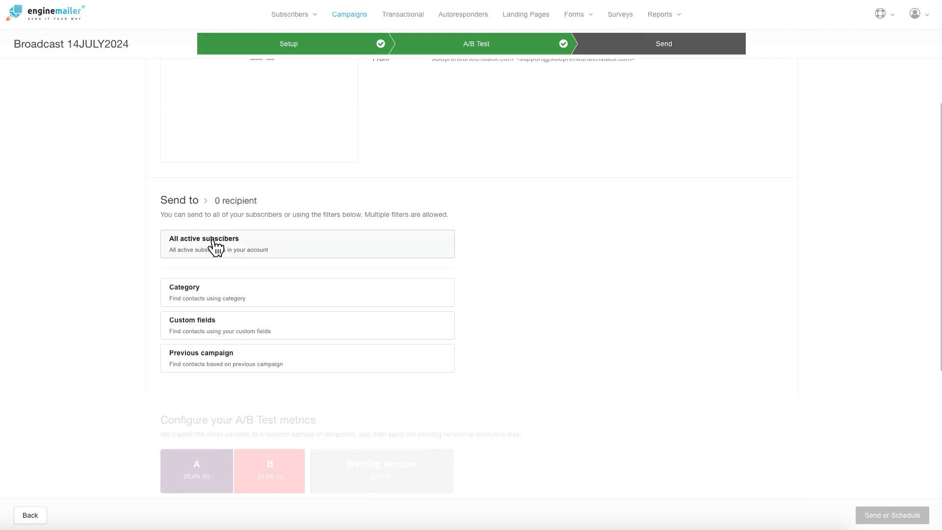
{"action": "left_click", "coordinate": [215, 249]}
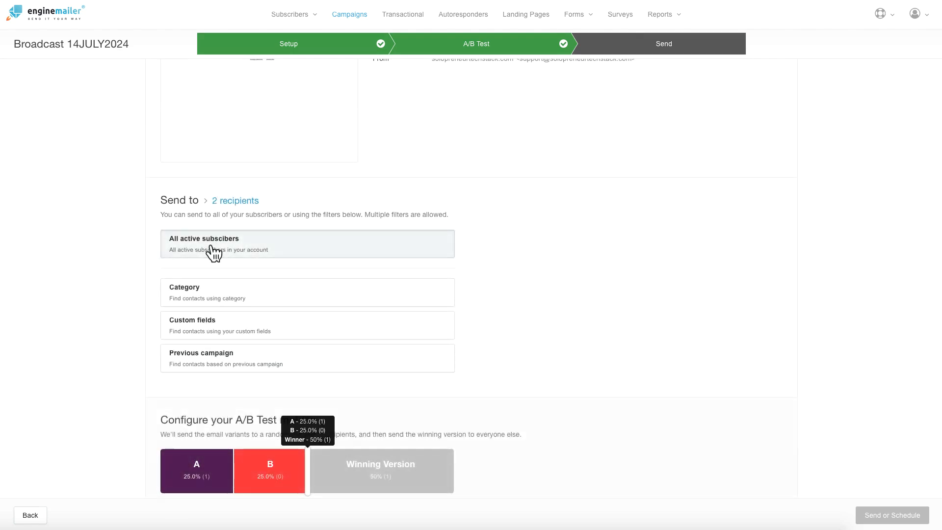
{"action": "scroll", "coordinate": [302, 243], "scroll_direction": "down", "scroll_amount": 3}
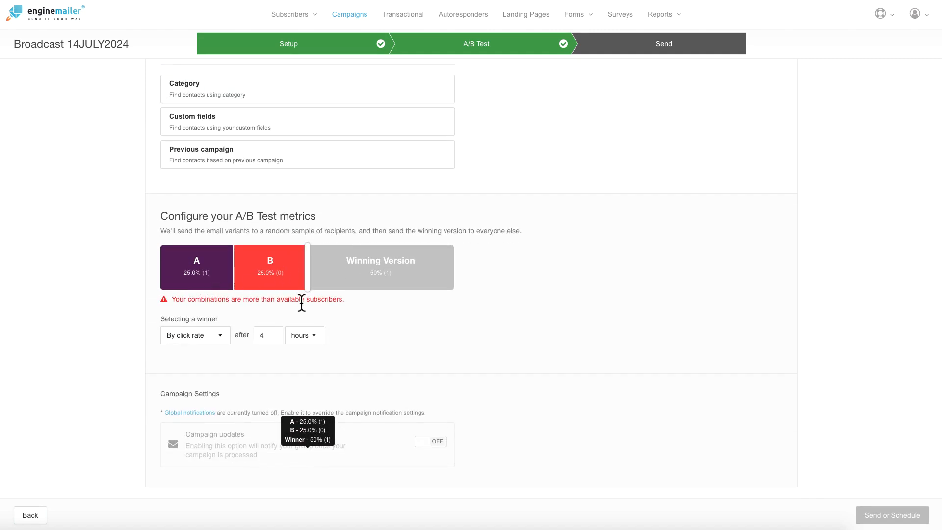
Step: Set test groups A and B to 20% each, leaving 60% for the winner, and try open rate
{"action": "left_click_drag", "start_coordinate": [307, 280], "coordinate": [244, 277]}
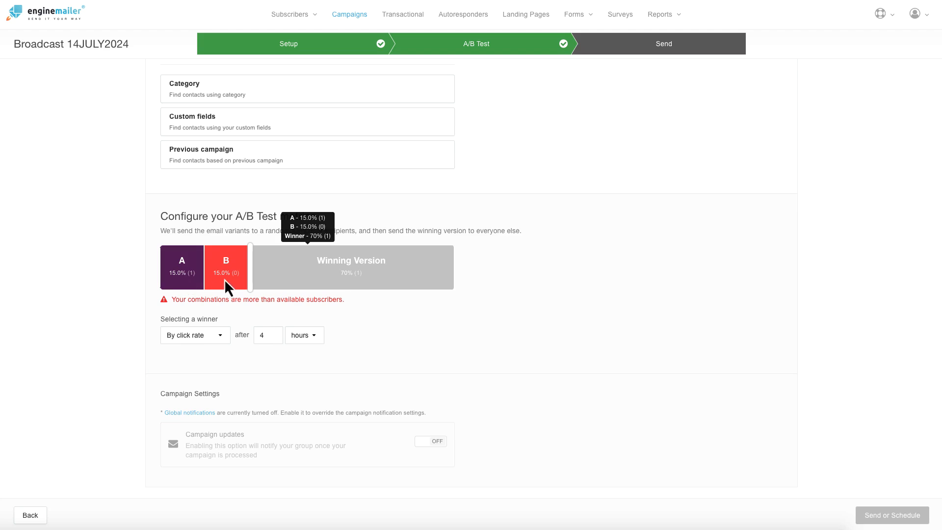
{"action": "left_click_drag", "start_coordinate": [251, 271], "coordinate": [272, 269]}
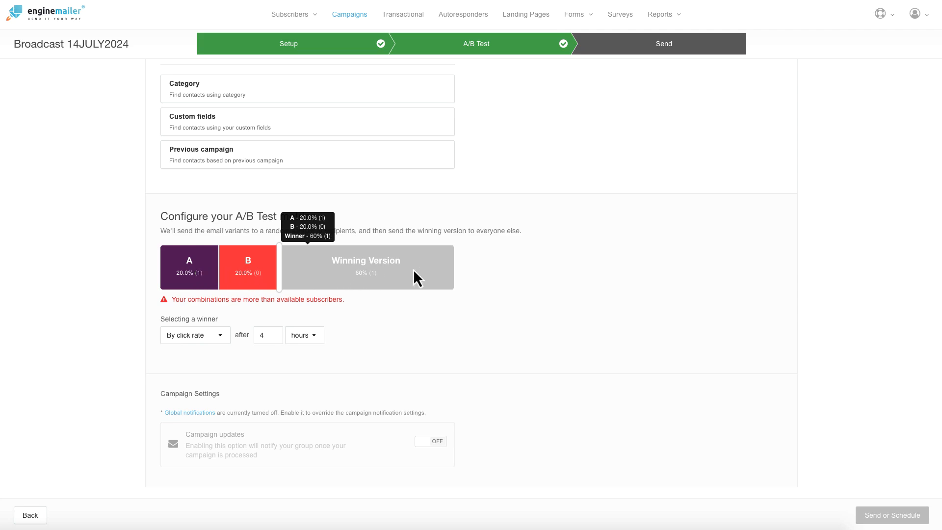
{"action": "left_click", "coordinate": [220, 335]}
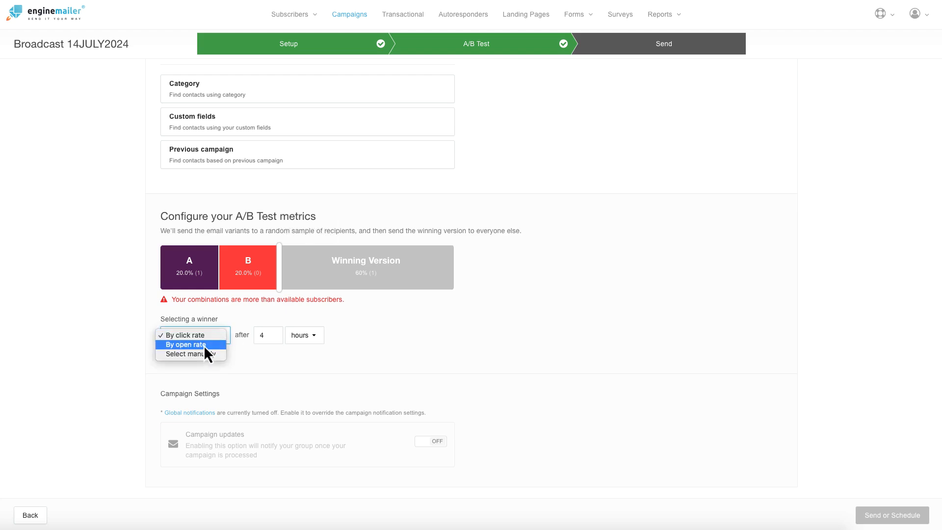
{"action": "left_click", "coordinate": [204, 345]}
{"action": "left_click", "coordinate": [210, 335]}
{"action": "left_click", "coordinate": [208, 346]}
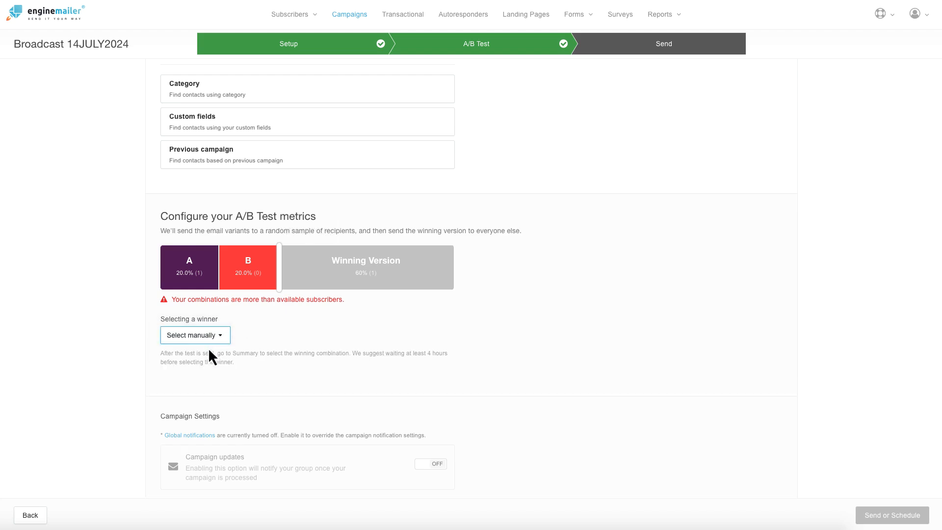
Step: Try click rate as the winner criterion, then settle on Select manually and scroll back up
{"action": "left_click_drag", "start_coordinate": [236, 367], "coordinate": [160, 359]}
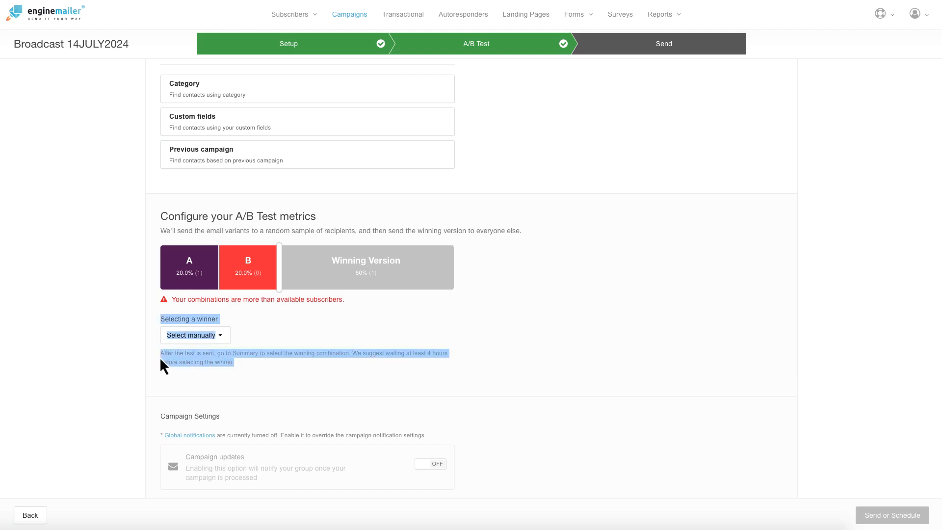
{"action": "left_click", "coordinate": [267, 334]}
{"action": "left_click", "coordinate": [220, 338]}
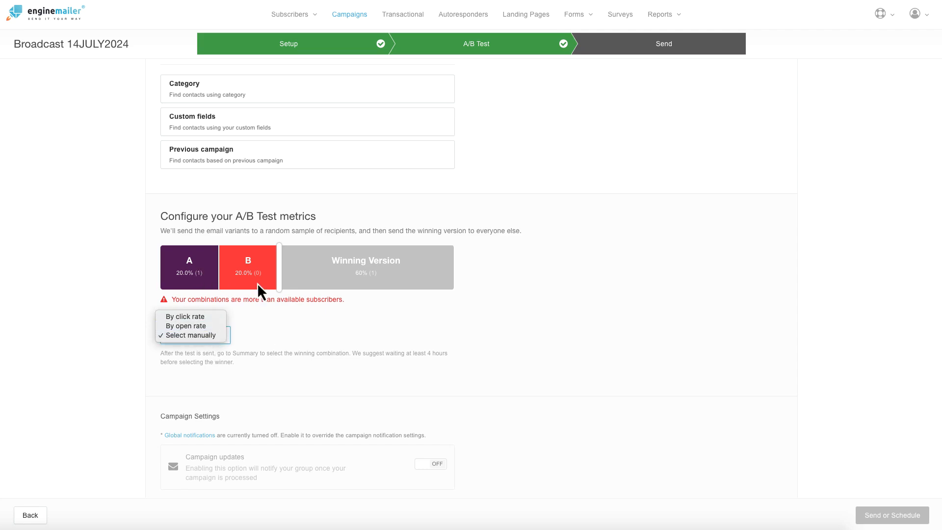
{"action": "left_click", "coordinate": [259, 318]}
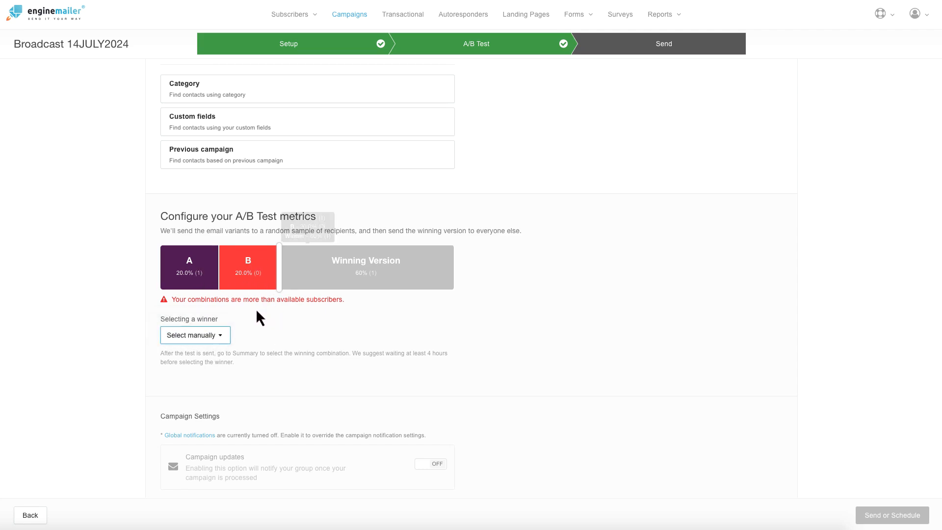
{"action": "left_click", "coordinate": [226, 338]}
{"action": "left_click", "coordinate": [206, 316]}
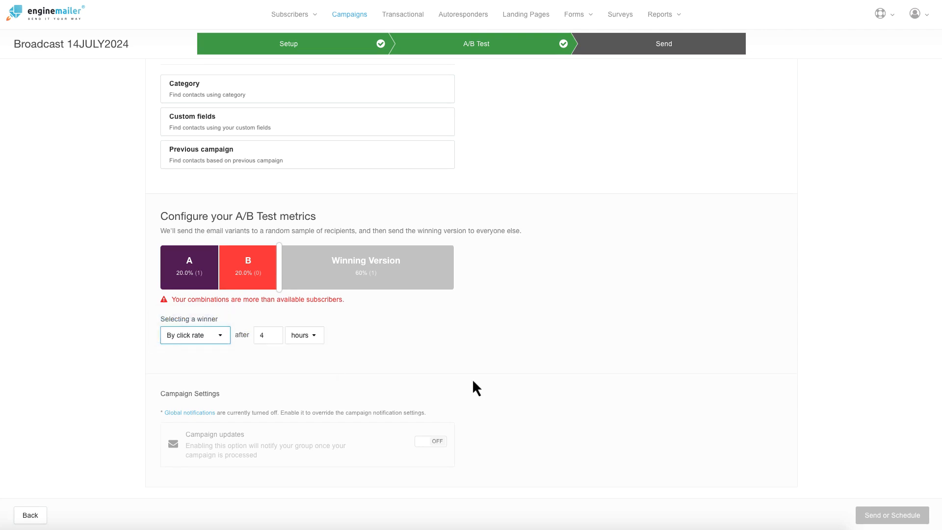
{"action": "left_click", "coordinate": [227, 336]}
{"action": "left_click", "coordinate": [206, 354]}
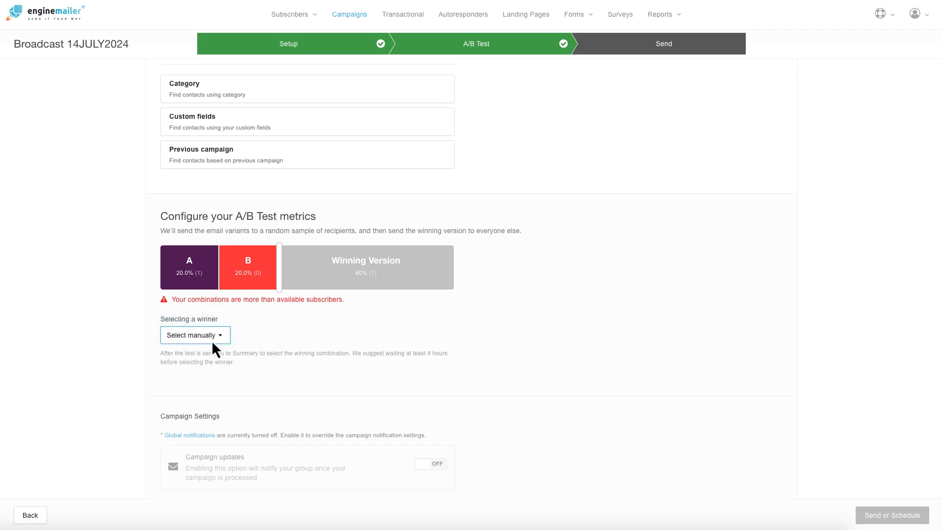
{"action": "left_click", "coordinate": [220, 342]}
{"action": "left_click", "coordinate": [226, 366]}
{"action": "mouse_move", "coordinate": [305, 276]}
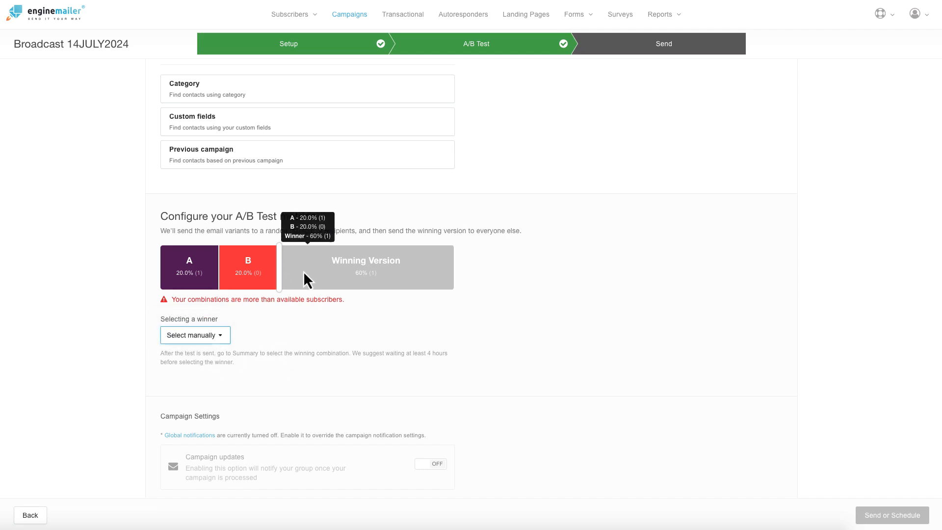
{"action": "scroll", "coordinate": [265, 297], "scroll_direction": "up", "scroll_amount": 5}
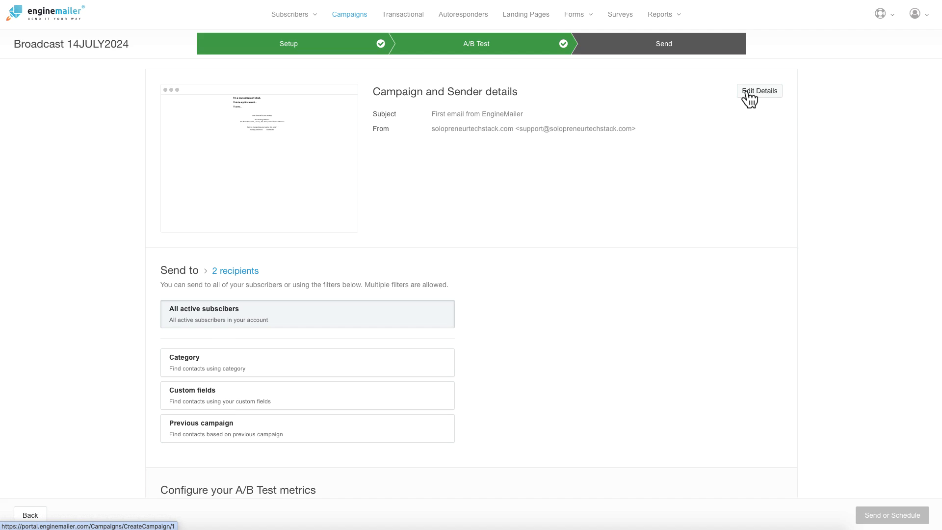
Step: Reopen the campaign details, toggle Include emoji on and off, and switch A/B Testing OFF
{"action": "left_click", "coordinate": [747, 94]}
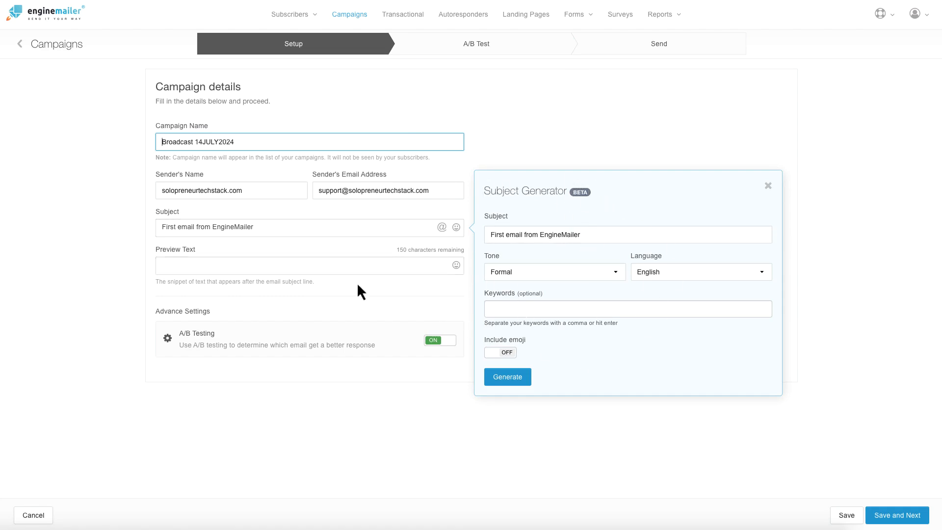
{"action": "left_click", "coordinate": [503, 354]}
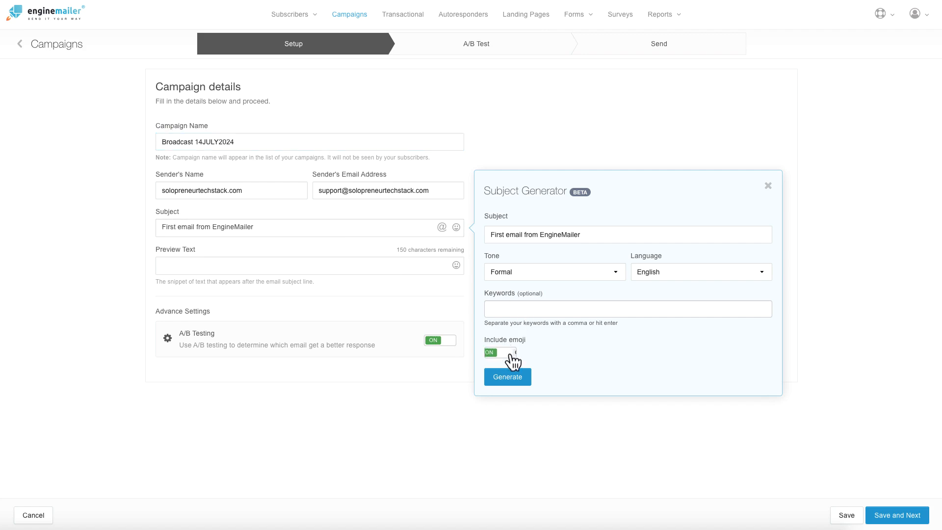
{"action": "left_click", "coordinate": [511, 353]}
{"action": "left_click", "coordinate": [436, 339]}
Step: Save the Broadcast 14JULY2024 details and browse the Themes template gallery
{"action": "left_click", "coordinate": [875, 517]}
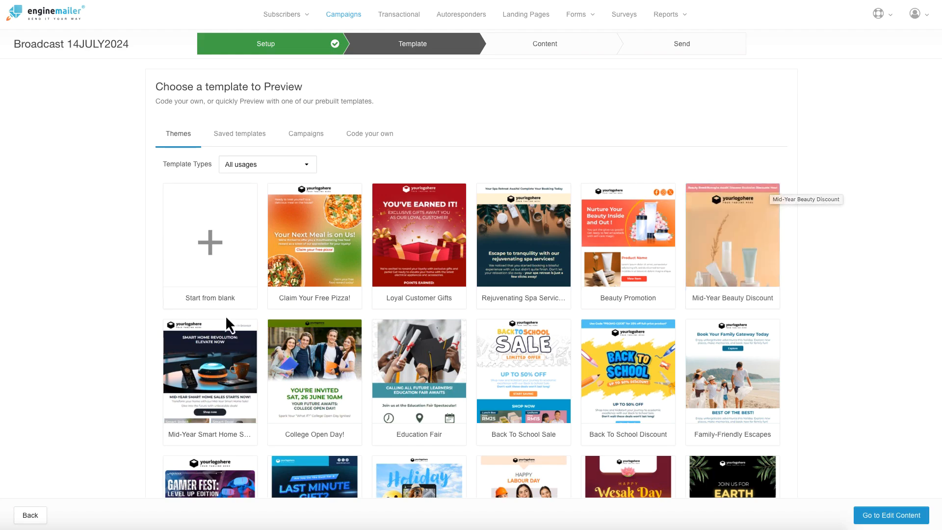
{"action": "scroll", "coordinate": [304, 304], "scroll_direction": "down", "scroll_amount": 1}
{"action": "scroll", "coordinate": [326, 306], "scroll_direction": "down", "scroll_amount": 10}
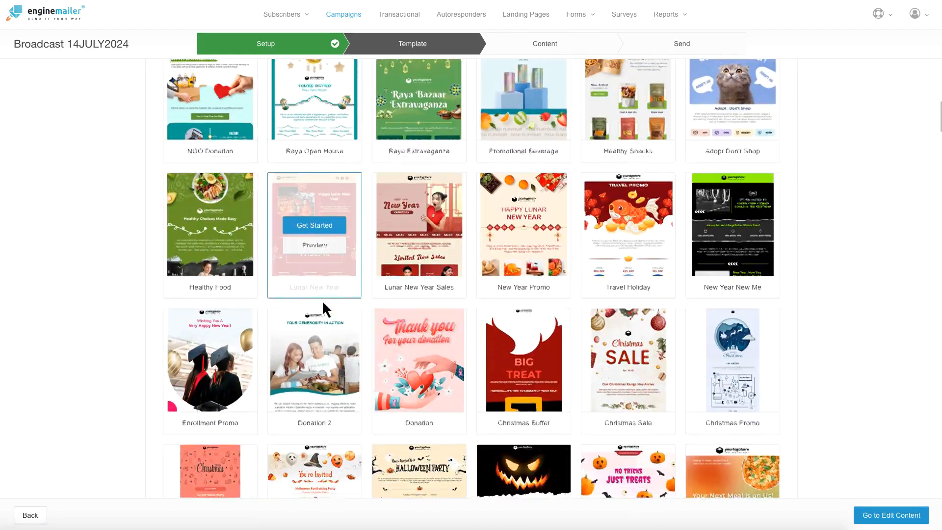
{"action": "scroll", "coordinate": [322, 301], "scroll_direction": "up", "scroll_amount": 11}
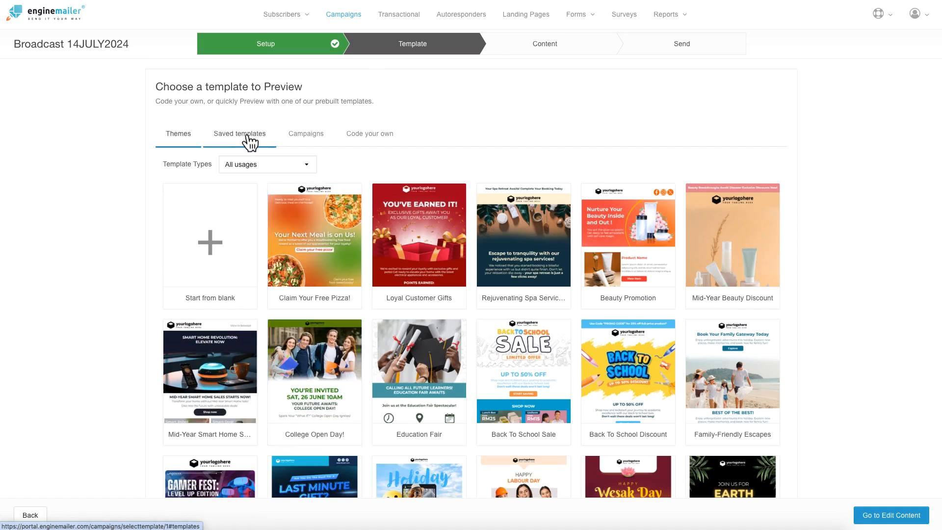
Step: Start from blank and add a text block reading 'this is a test email...'
{"action": "left_click", "coordinate": [214, 247]}
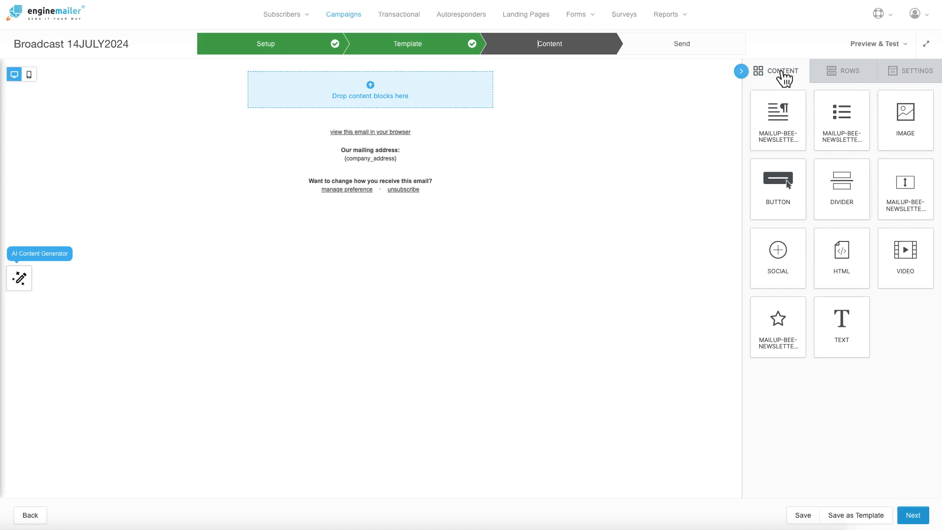
{"action": "mouse_move", "coordinate": [838, 319]}
{"action": "left_mouse_down"}
{"action": "mouse_move", "coordinate": [781, 299]}
{"action": "mouse_move", "coordinate": [383, 69]}
{"action": "mouse_move", "coordinate": [382, 80]}
{"action": "left_mouse_up"}
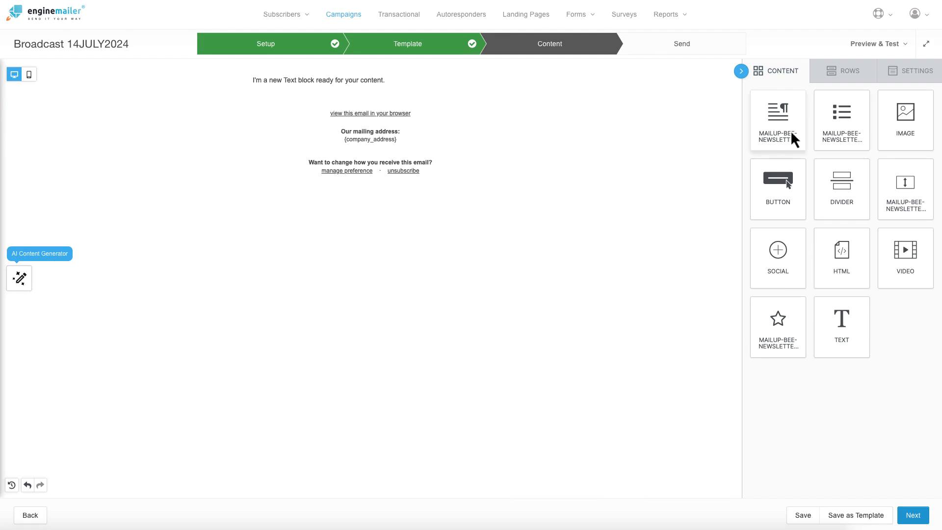
{"action": "left_click", "coordinate": [334, 74]}
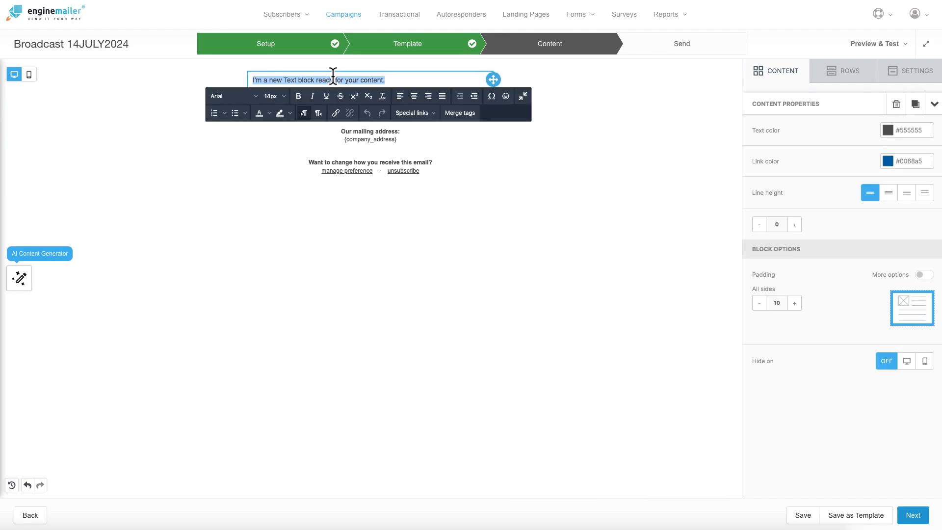
{"action": "type", "text": "this is a test email..."}
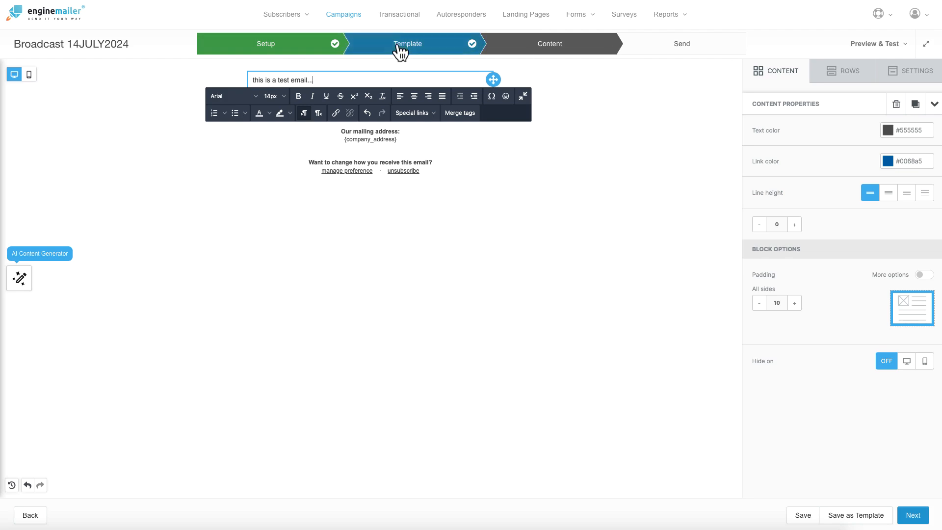
{"action": "left_click", "coordinate": [600, 148]}
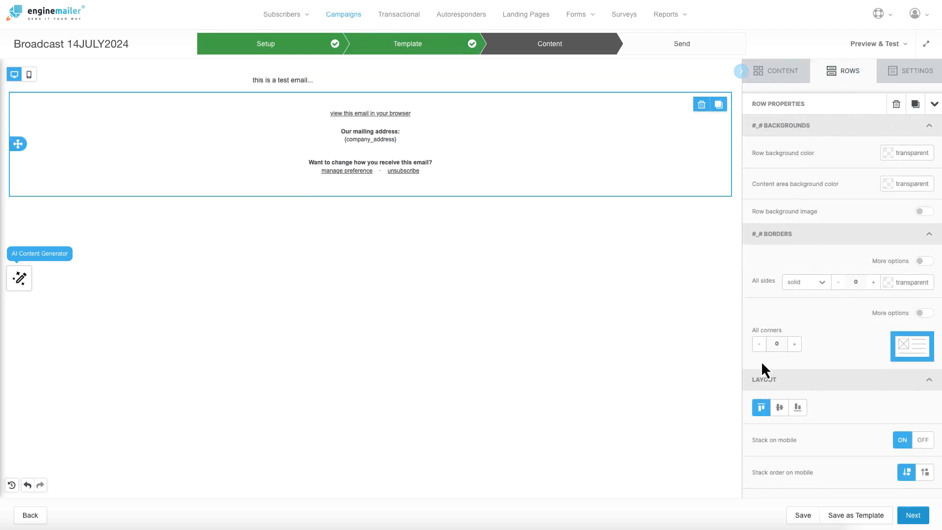
Step: Set the test email line to 18px and continue to the Send step
{"action": "left_click", "coordinate": [446, 87]}
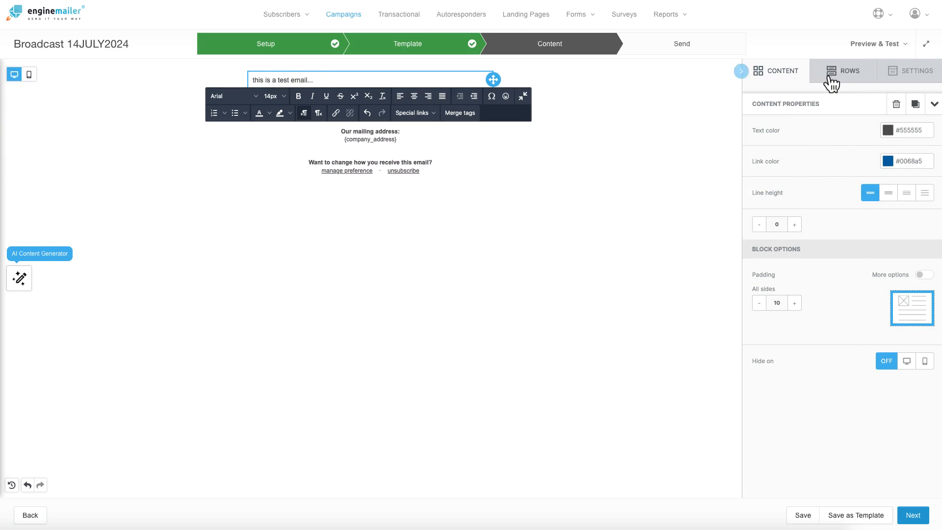
{"action": "left_click", "coordinate": [833, 81]}
{"action": "left_click", "coordinate": [791, 78]}
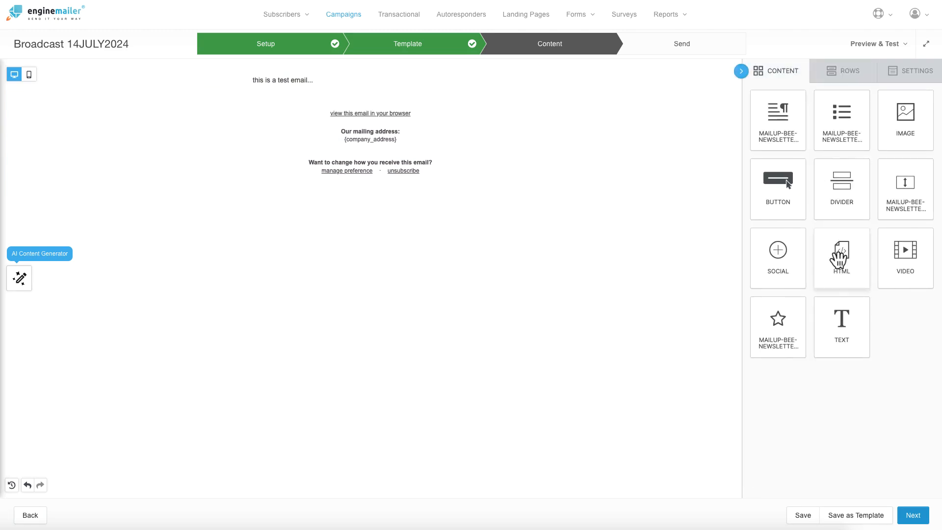
{"action": "left_click", "coordinate": [295, 80]}
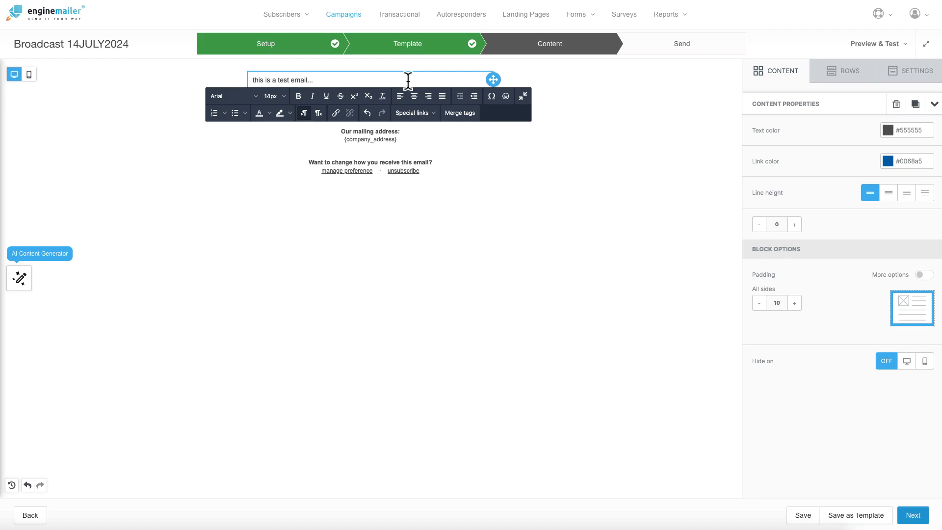
{"action": "left_click", "coordinate": [286, 98]}
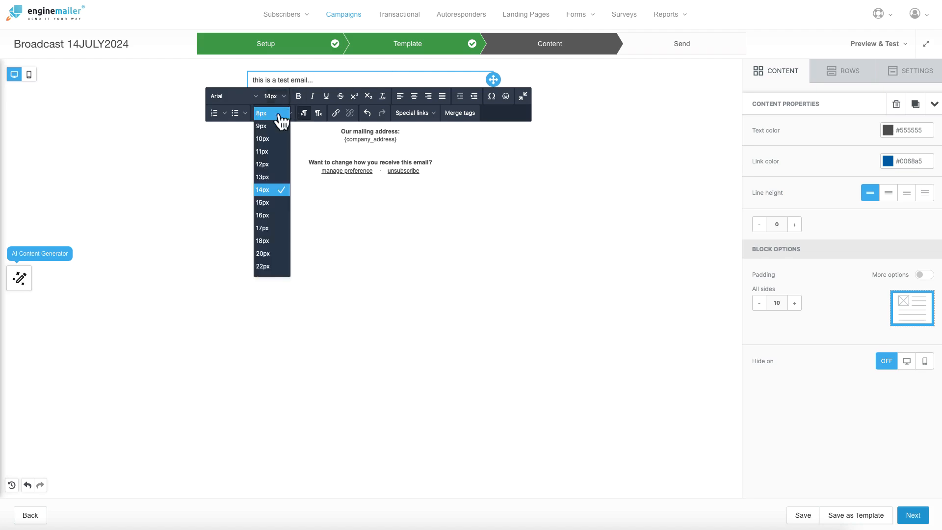
{"action": "left_click", "coordinate": [270, 241]}
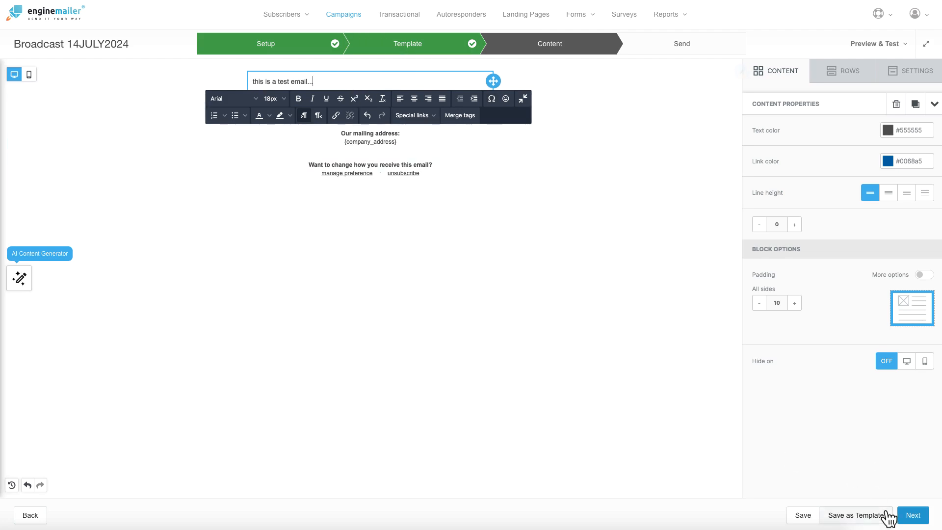
{"action": "left_click", "coordinate": [912, 516]}
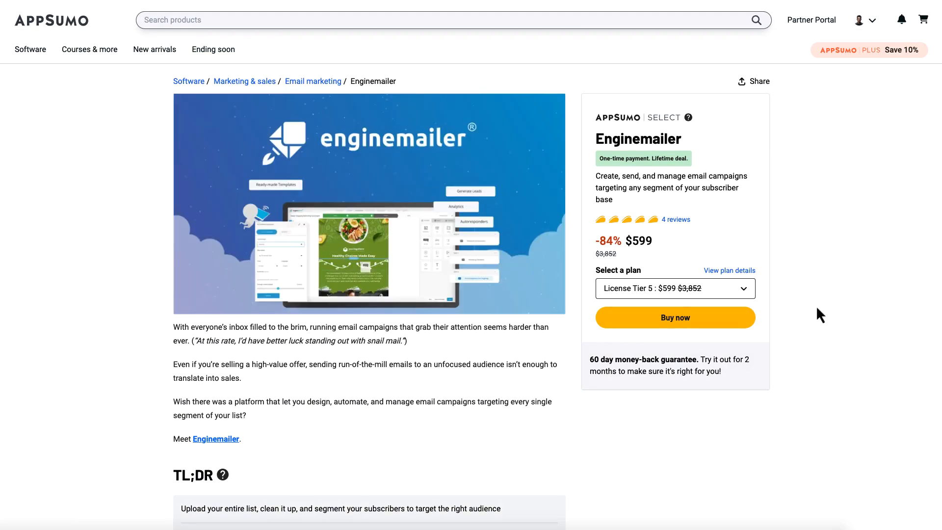
Step: View the AppSumo plan details and the License Tier cards, from 12,000 to 1M emails per month
{"action": "left_click", "coordinate": [727, 271]}
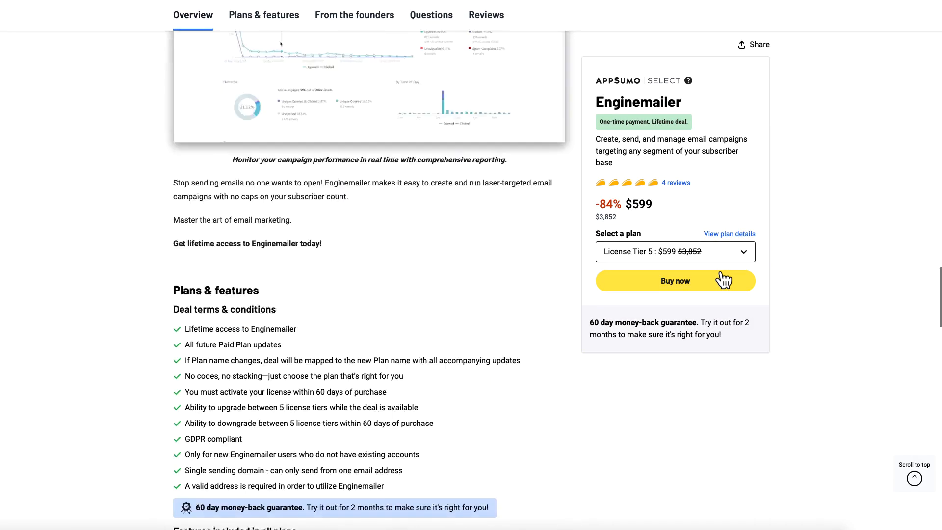
{"action": "scroll", "coordinate": [148, 290], "scroll_direction": "down", "scroll_amount": 5}
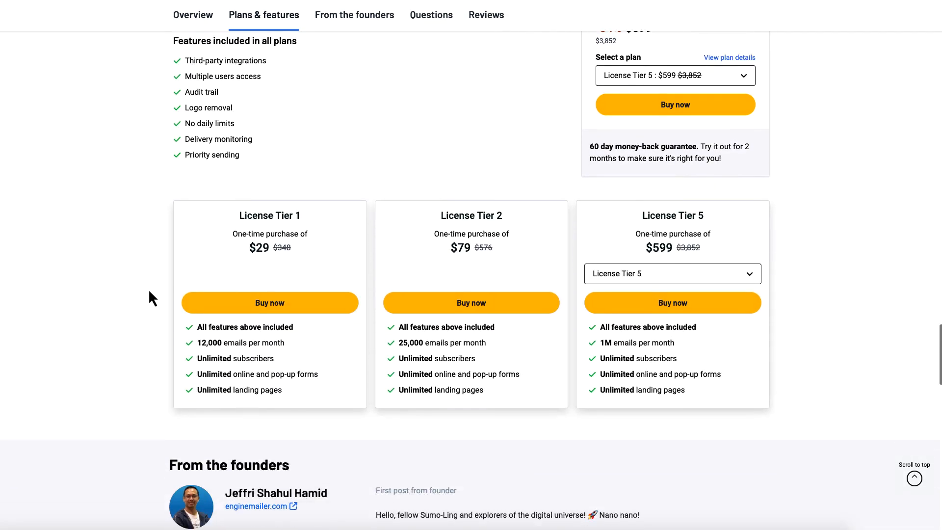
{"action": "scroll", "coordinate": [148, 298], "scroll_direction": "down", "scroll_amount": 2}
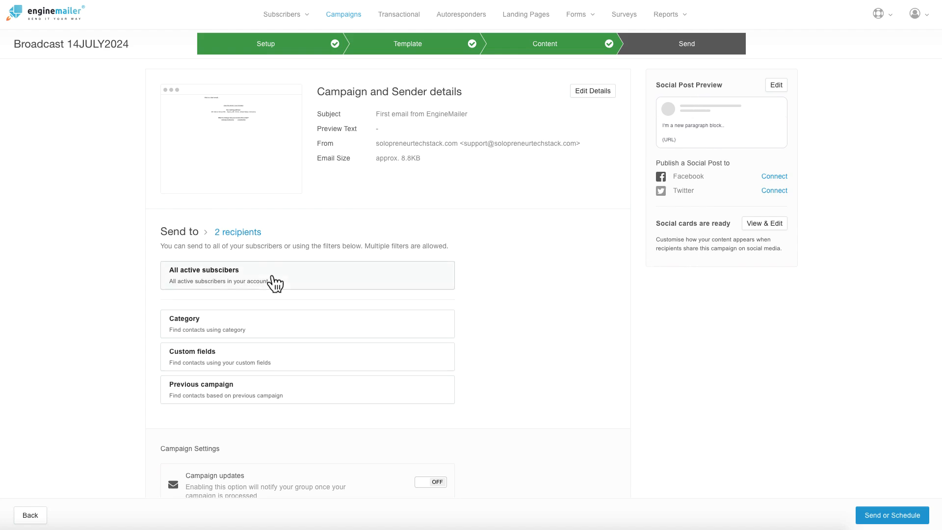
Step: Send Broadcast 14JULY2024 now to its 2 recipients, choosing Now over Later
{"action": "scroll", "coordinate": [433, 332], "scroll_direction": "down", "scroll_amount": 1}
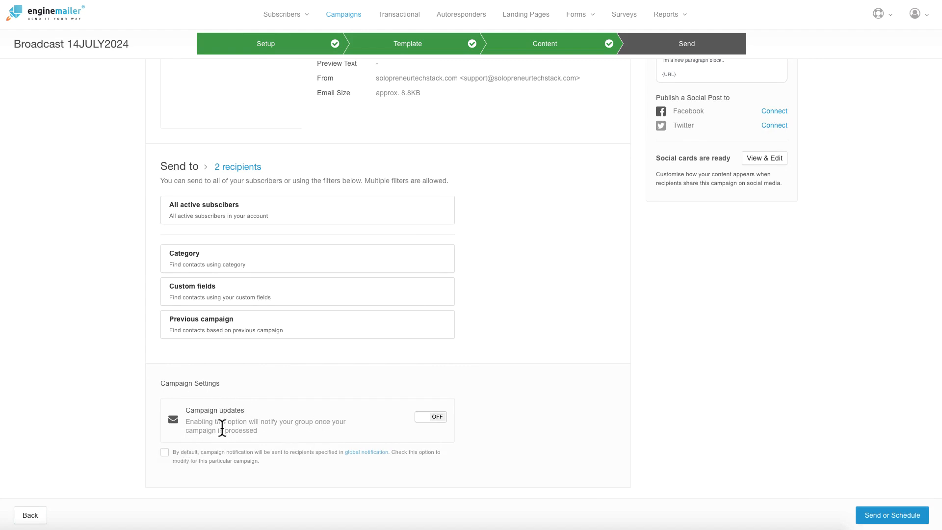
{"action": "left_click_drag", "start_coordinate": [261, 437], "coordinate": [225, 430]}
{"action": "left_click", "coordinate": [243, 429]}
{"action": "left_click", "coordinate": [876, 520]}
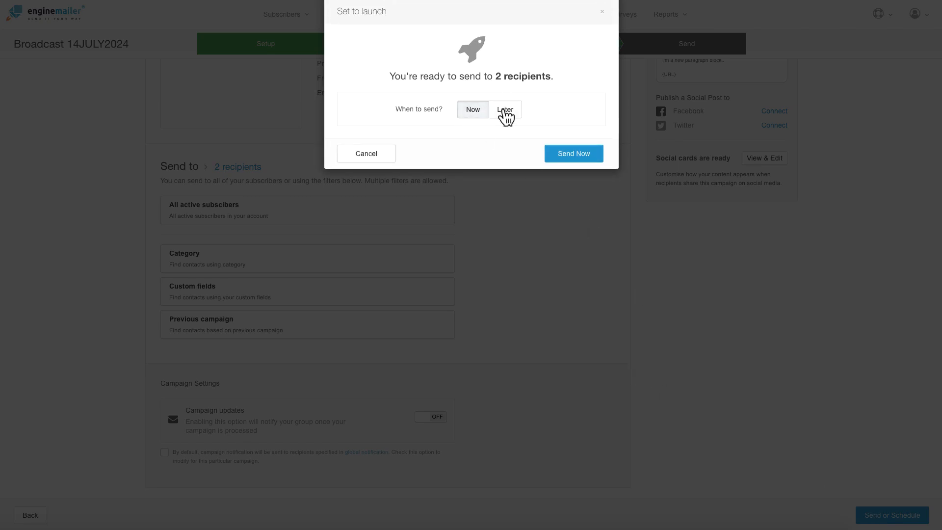
{"action": "left_click", "coordinate": [505, 114]}
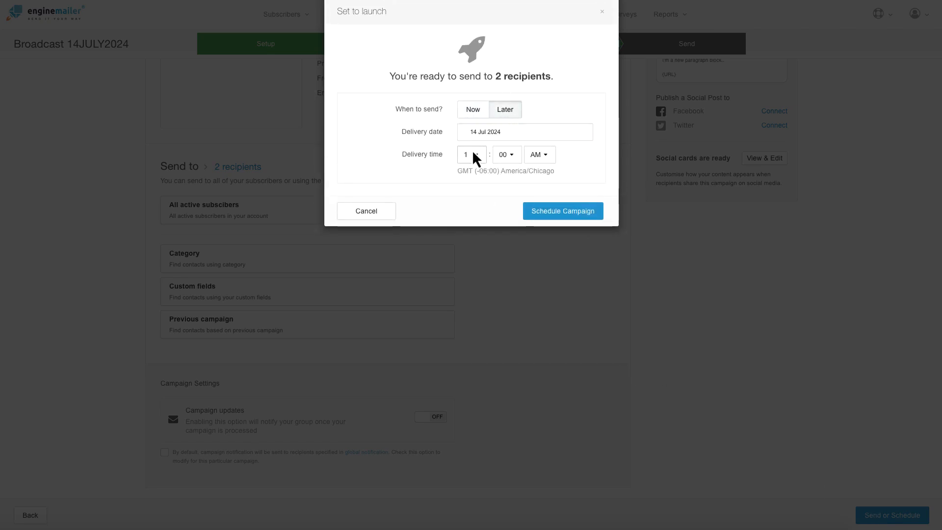
{"action": "left_click", "coordinate": [474, 112]}
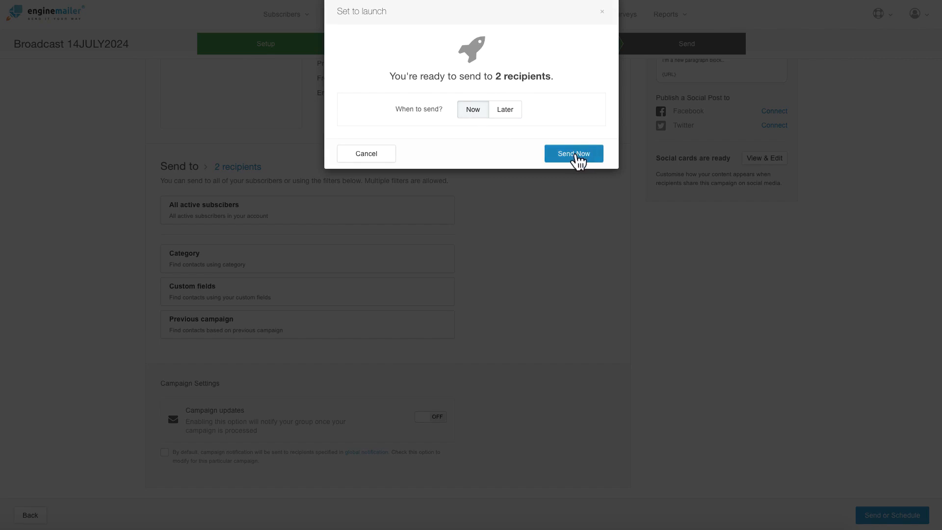
{"action": "left_click", "coordinate": [578, 155]}
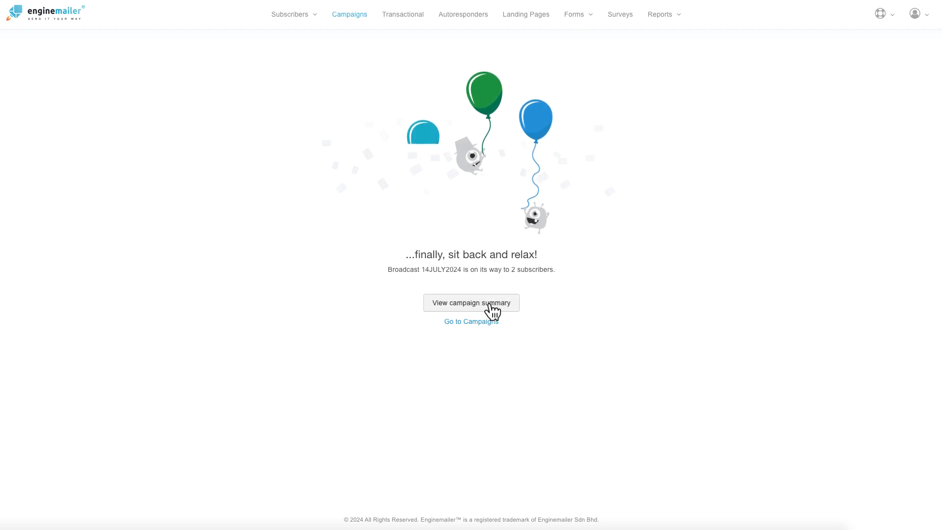
Step: Open the campaign summary and report, confirming in Activities that both recipients show Sent
{"action": "left_click", "coordinate": [489, 305]}
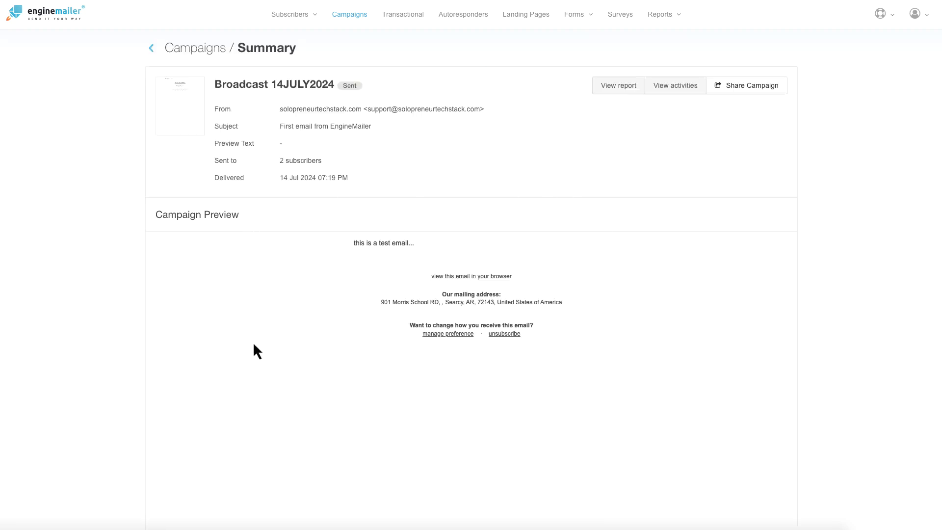
{"action": "scroll", "coordinate": [374, 339], "scroll_direction": "down", "scroll_amount": 3}
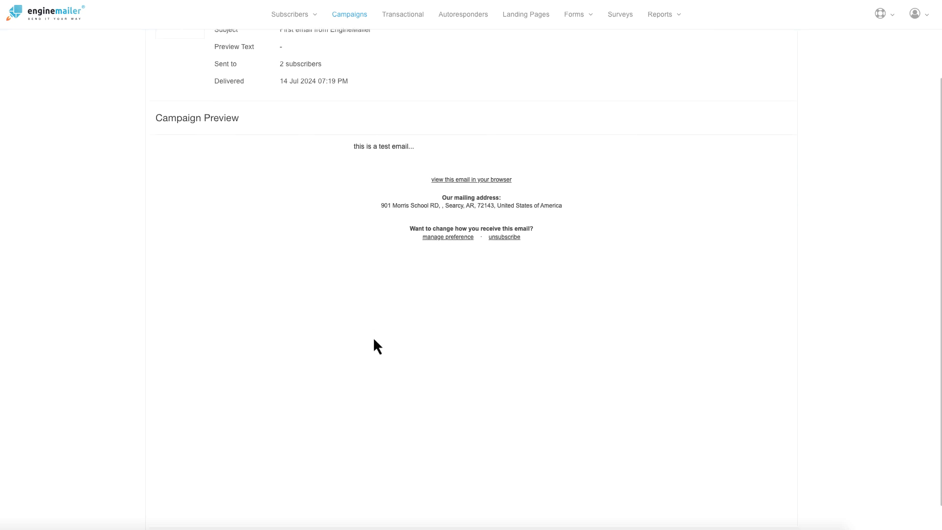
{"action": "scroll", "coordinate": [374, 340], "scroll_direction": "up", "scroll_amount": 3}
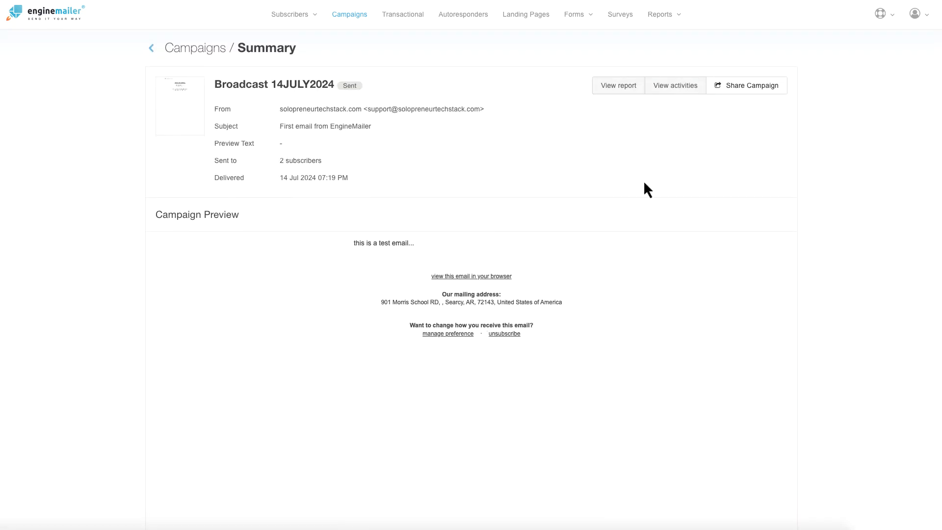
{"action": "left_click", "coordinate": [619, 87]}
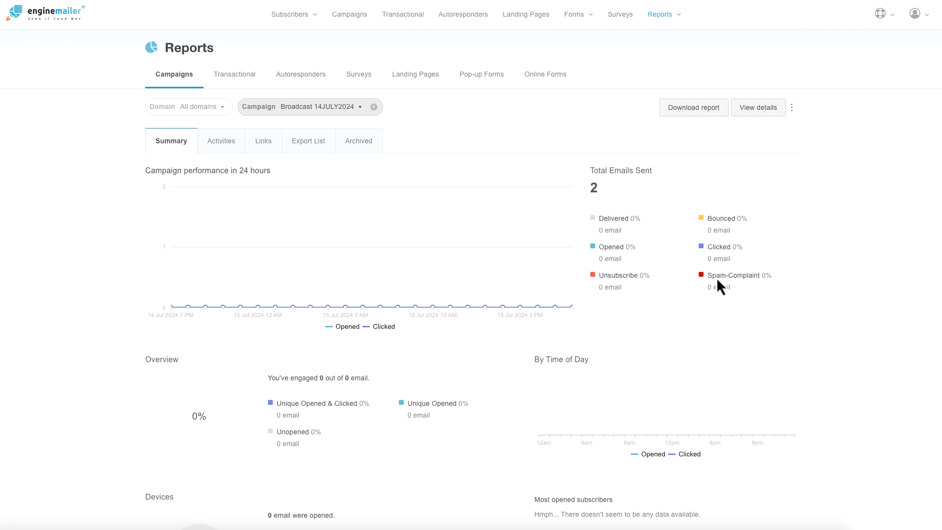
{"action": "scroll", "coordinate": [345, 310], "scroll_direction": "down", "scroll_amount": 8}
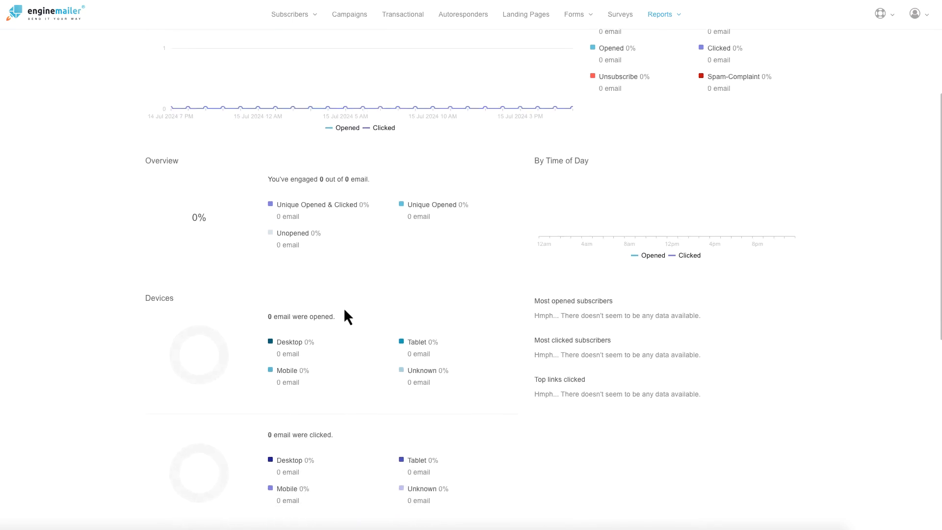
{"action": "scroll", "coordinate": [343, 308], "scroll_direction": "down", "scroll_amount": 4}
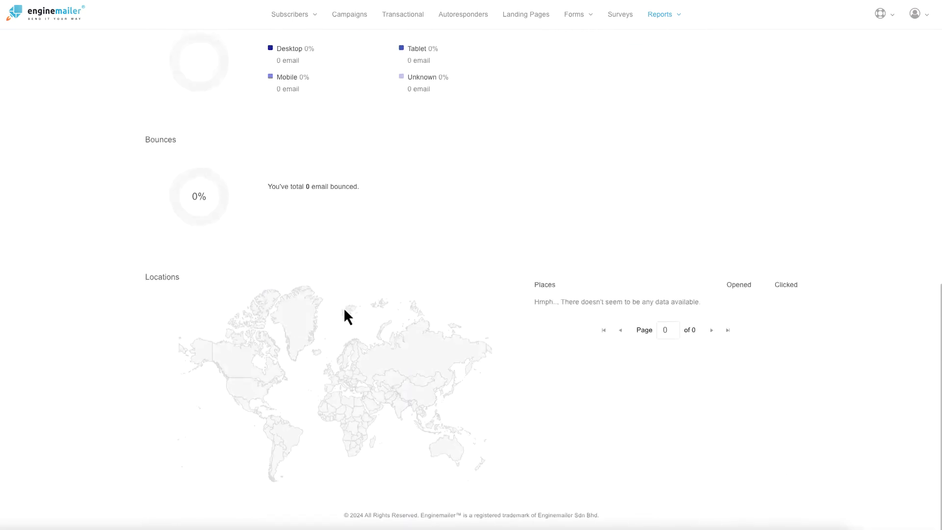
{"action": "scroll", "coordinate": [344, 307], "scroll_direction": "up", "scroll_amount": 11}
{"action": "scroll", "coordinate": [344, 308], "scroll_direction": "up", "scroll_amount": 2}
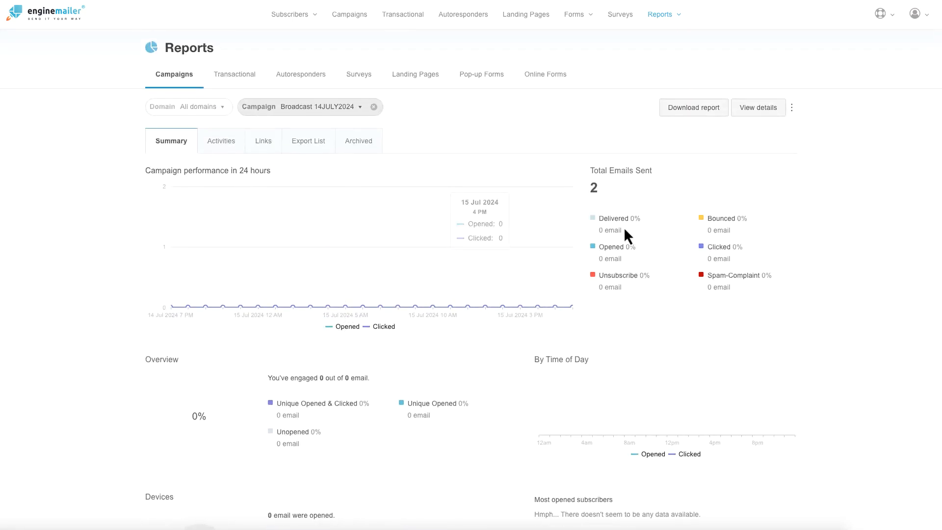
{"action": "left_click", "coordinate": [221, 147]}
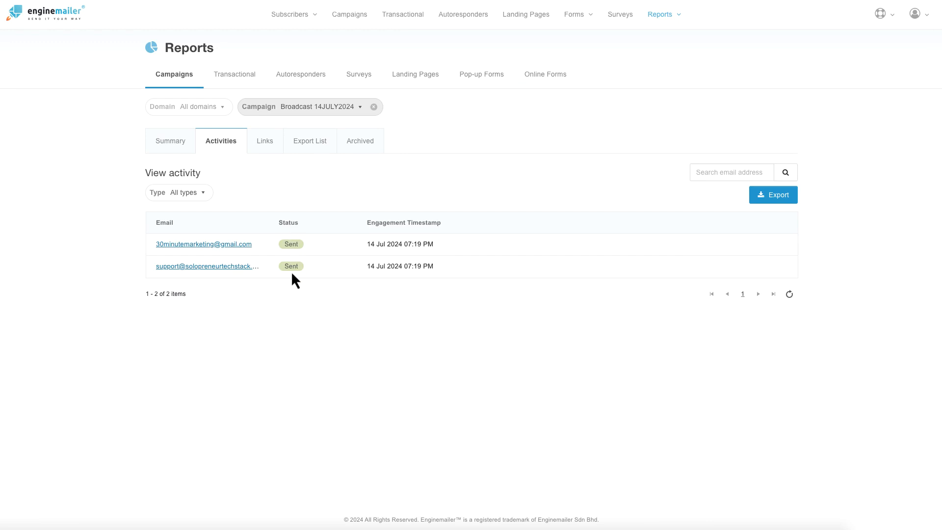
{"action": "left_click", "coordinate": [176, 146]}
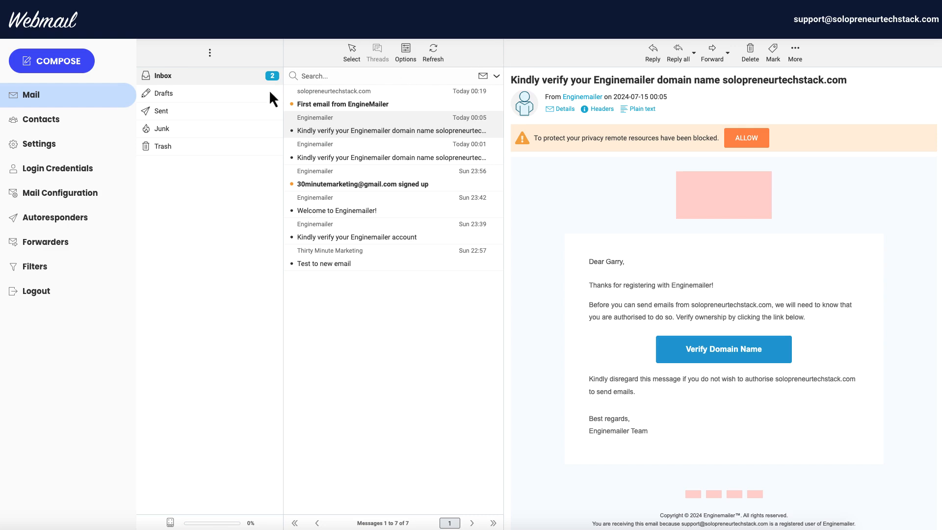
Step: Open the 'First email from EngineMailer' message in Webmail and follow its link to the Email Preference Center
{"action": "left_click", "coordinate": [373, 100]}
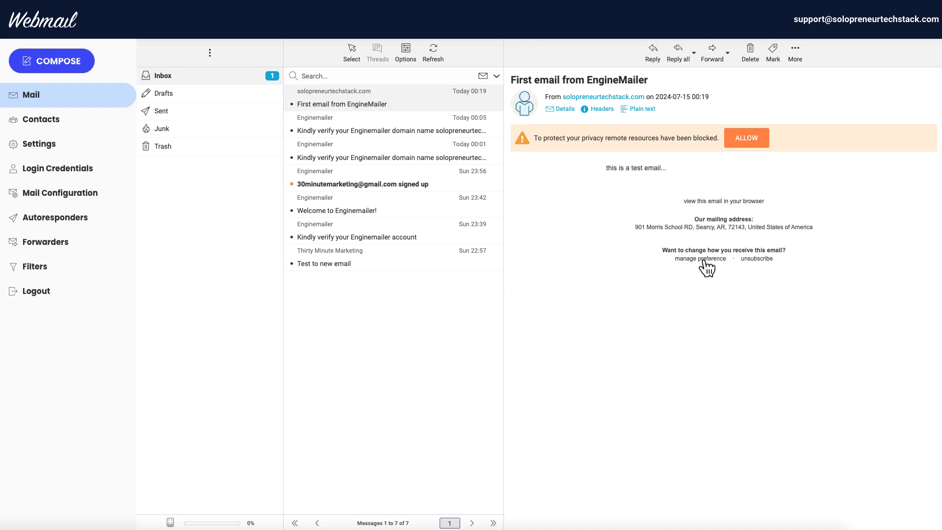
{"action": "left_click", "coordinate": [755, 260]}
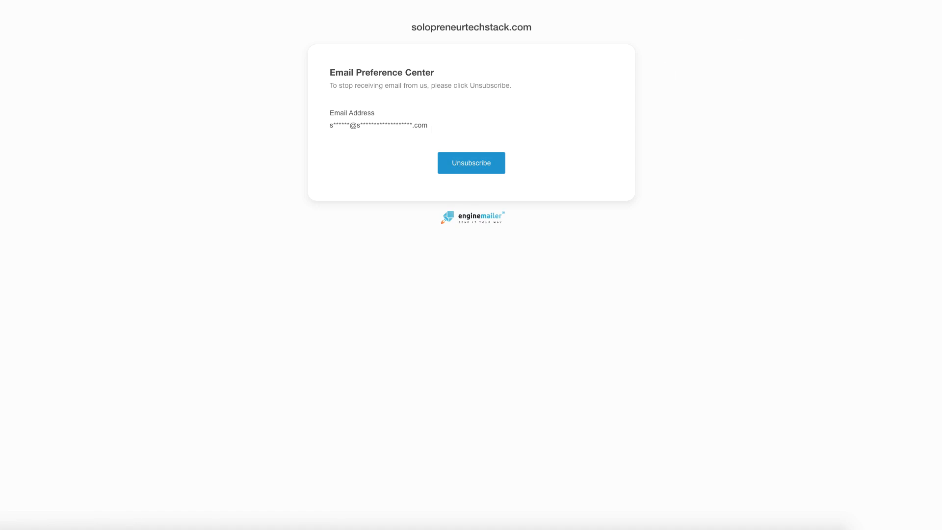
Step: Unsubscribe the Gmail address through the EngineMailer email's link and highlight the Unsubscribe successful confirmation
{"action": "left_click", "coordinate": [795, 1]}
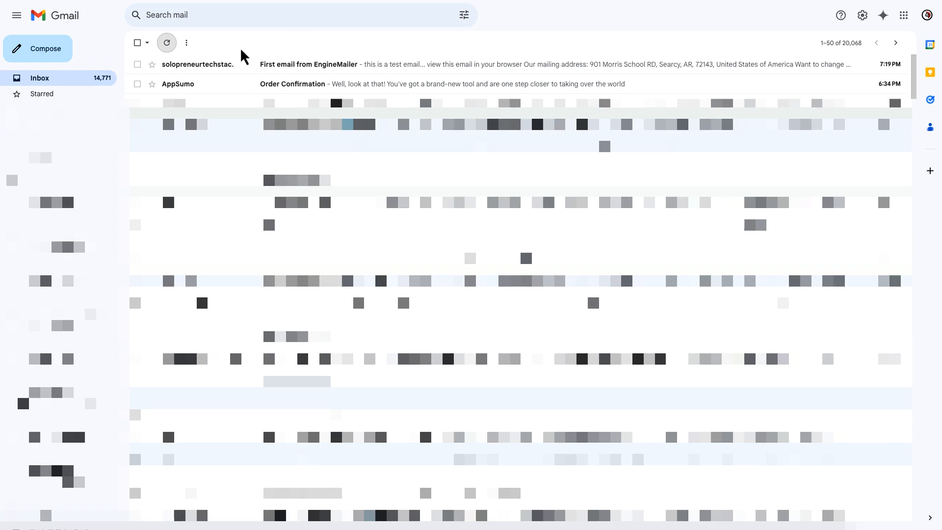
{"action": "left_click", "coordinate": [270, 66]}
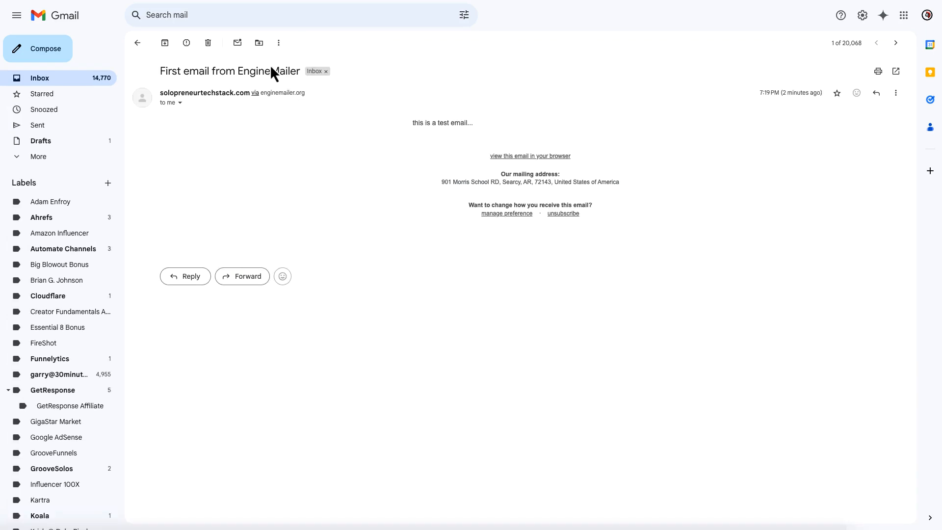
{"action": "left_click", "coordinate": [575, 215]}
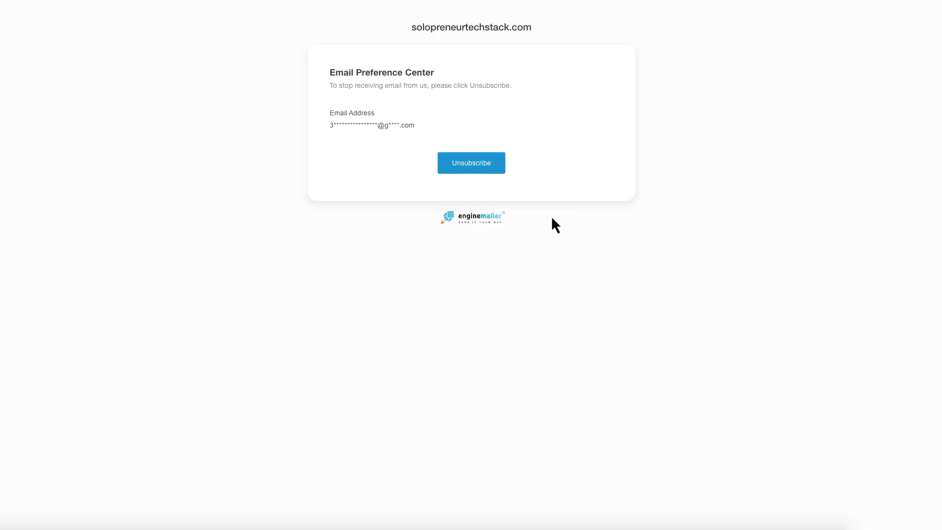
{"action": "left_click", "coordinate": [472, 163]}
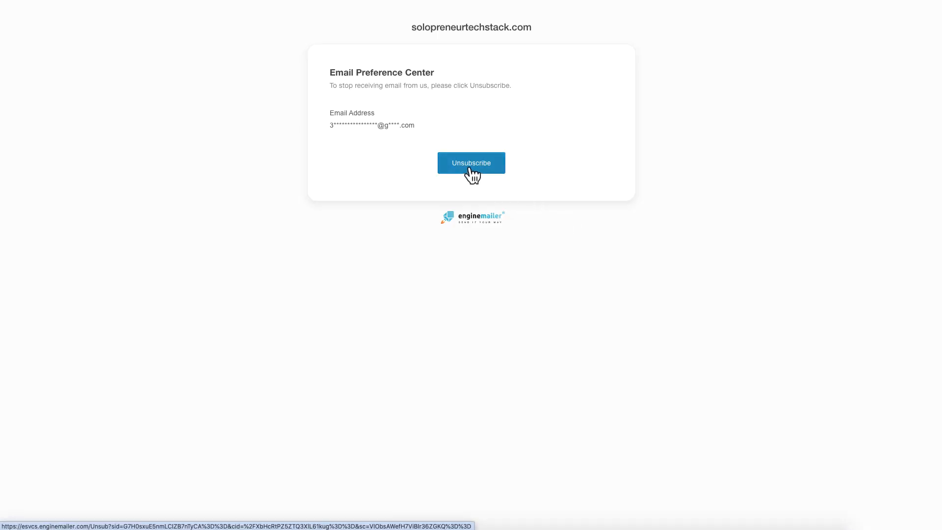
{"action": "left_click_drag", "start_coordinate": [422, 97], "coordinate": [518, 99]}
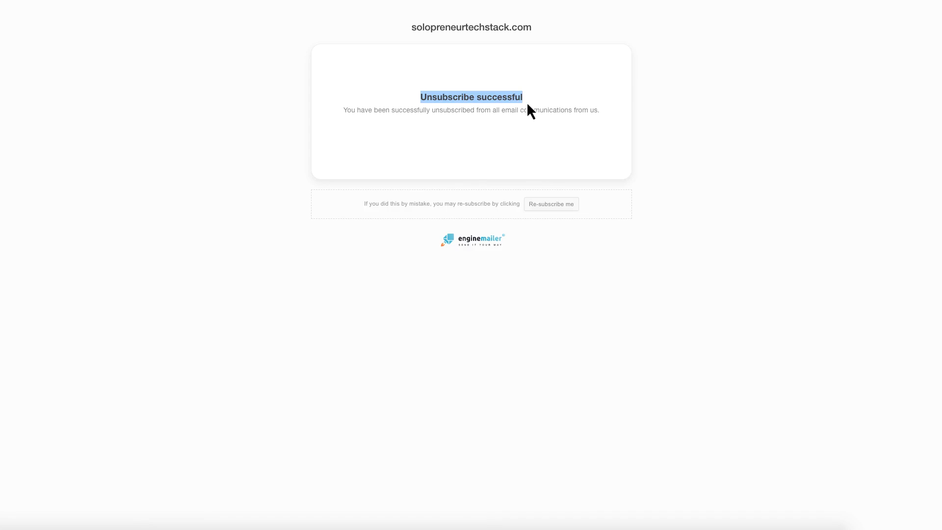
{"action": "triple_click", "coordinate": [486, 109]}
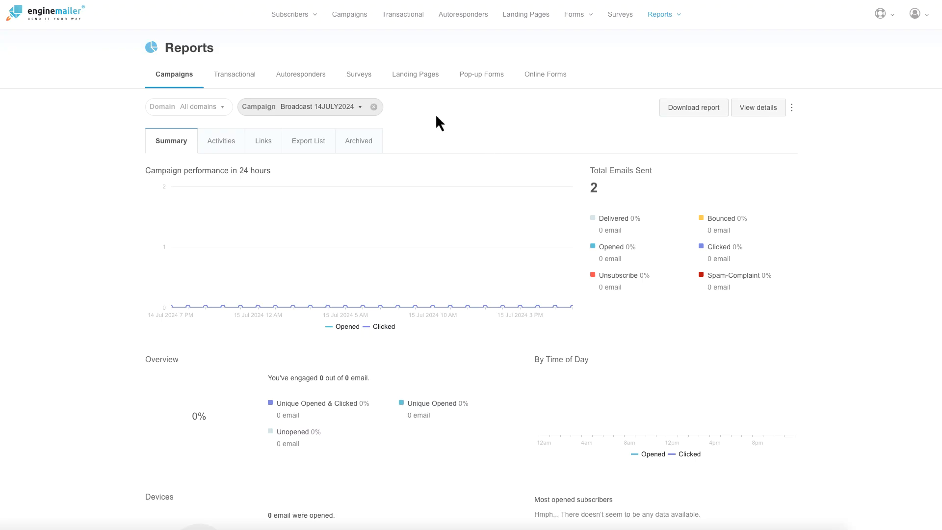
Step: Filter the Subscribers list to Inactive and highlight the contact's unsubscribe reason
{"action": "left_click", "coordinate": [299, 17]}
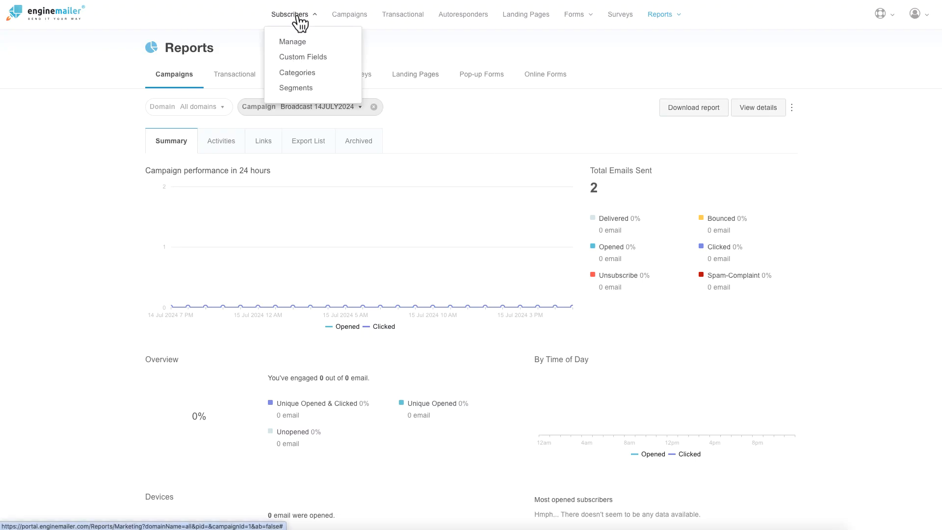
{"action": "left_click", "coordinate": [293, 42]}
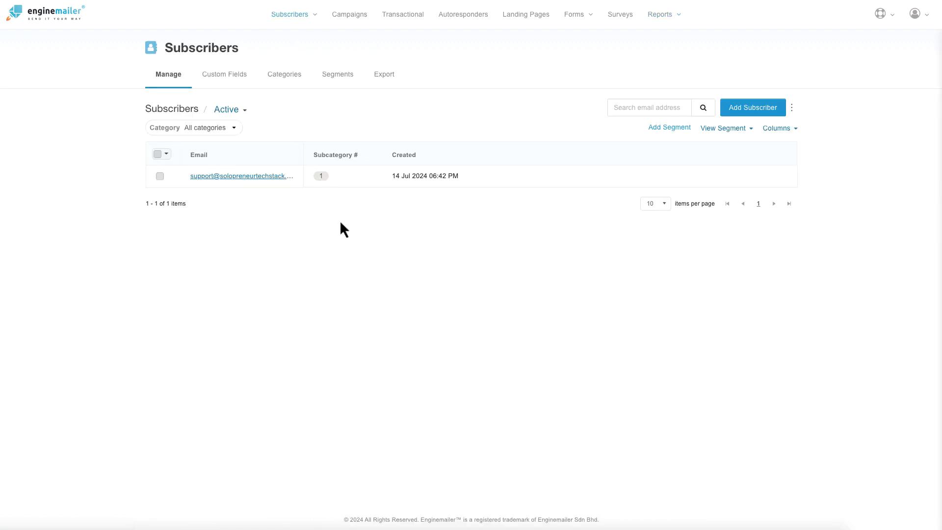
{"action": "left_click", "coordinate": [245, 112]}
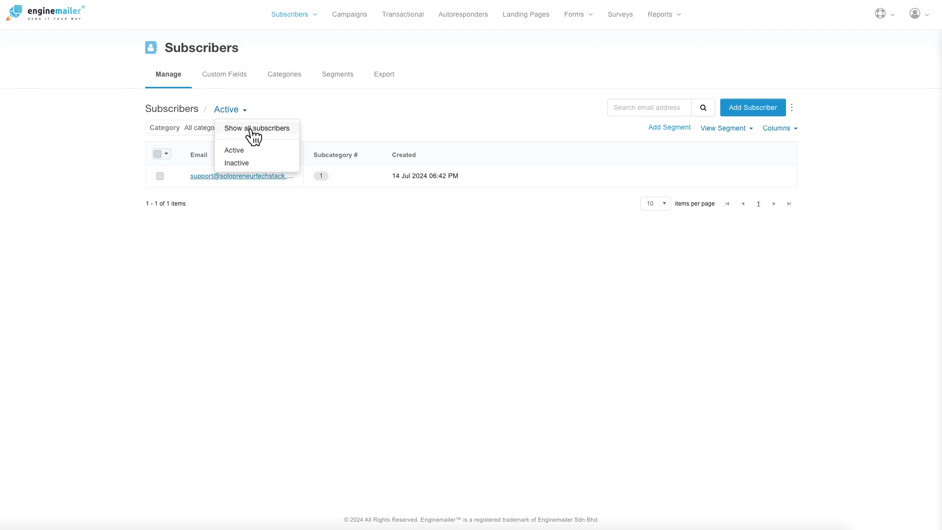
{"action": "left_click", "coordinate": [243, 164]}
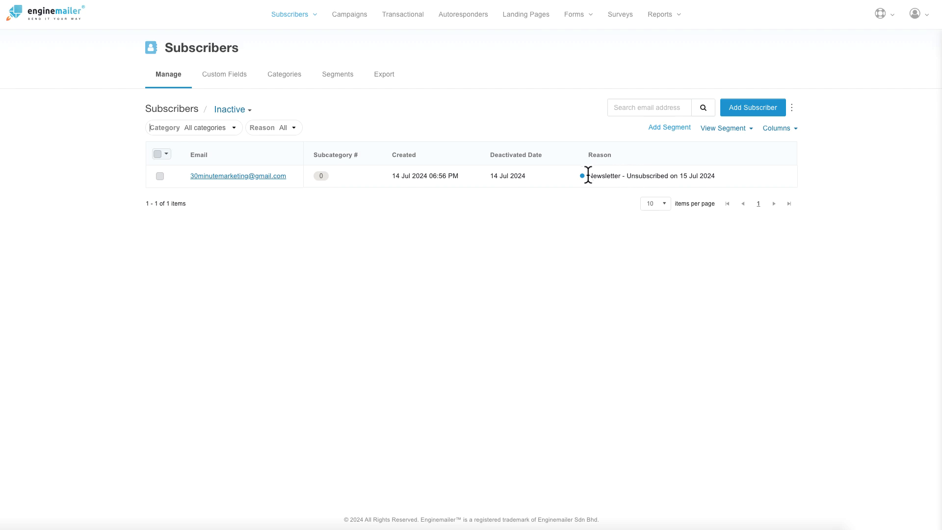
{"action": "left_click_drag", "start_coordinate": [586, 175], "coordinate": [728, 176]}
Step: Change the subscriber status filter to Show all subscribers
{"action": "left_click", "coordinate": [426, 229]}
{"action": "left_click", "coordinate": [244, 111]}
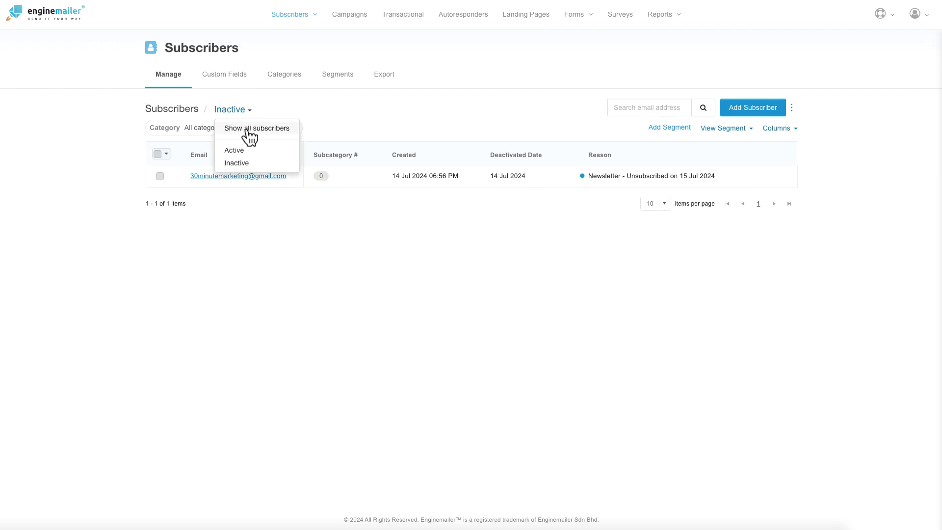
{"action": "left_click", "coordinate": [248, 129]}
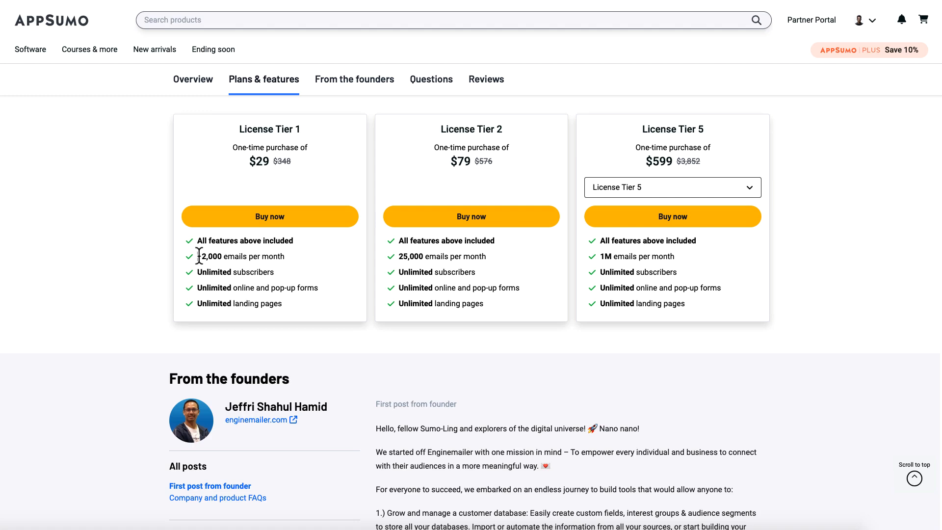
Step: Highlight the monthly email limits of Tier 1 (12,000), Tier 2 (25,000) and Tier 5 (1M)
{"action": "left_click_drag", "start_coordinate": [199, 256], "coordinate": [288, 267]}
{"action": "scroll", "coordinate": [287, 267], "scroll_direction": "down", "scroll_amount": 1}
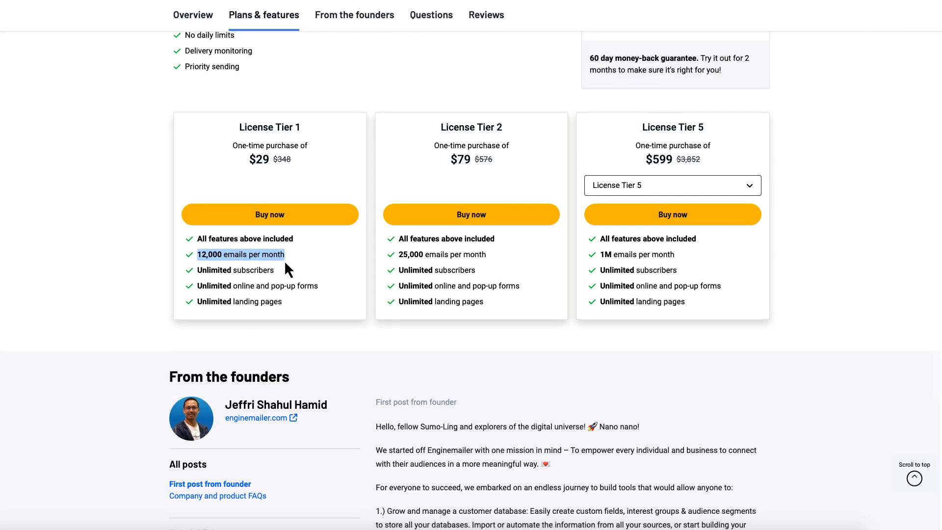
{"action": "left_click_drag", "start_coordinate": [399, 254], "coordinate": [498, 260]}
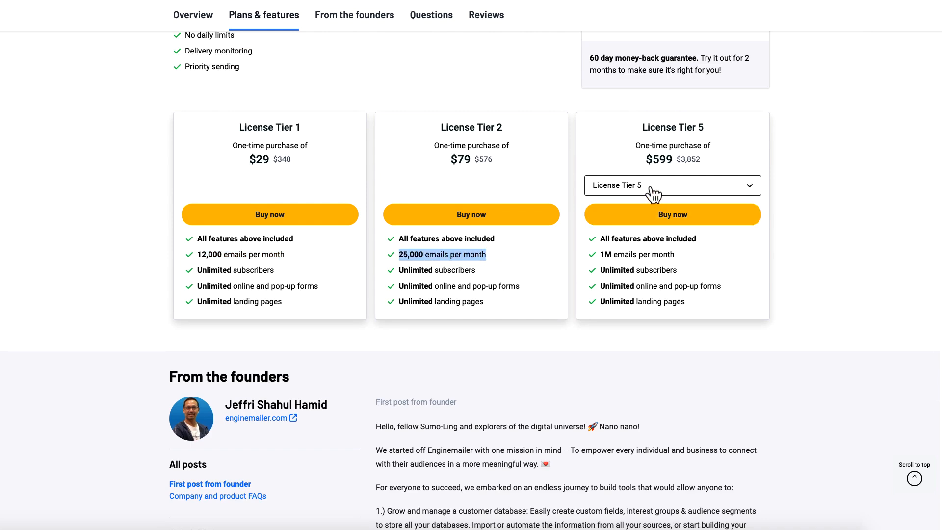
{"action": "left_click_drag", "start_coordinate": [599, 254], "coordinate": [681, 265]}
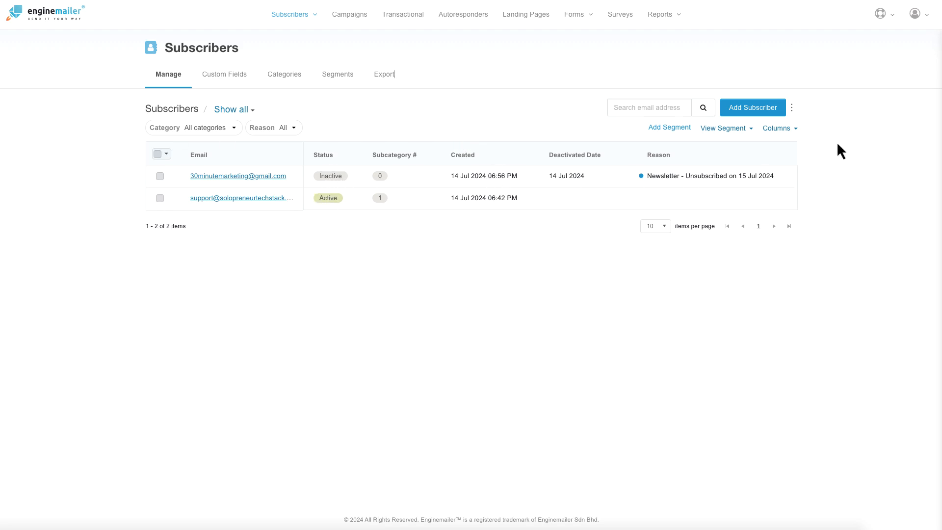
Step: Open Usage from the profile menu and highlight today's count of 2 and the 12,000 monthly limit
{"action": "left_click", "coordinate": [927, 17]}
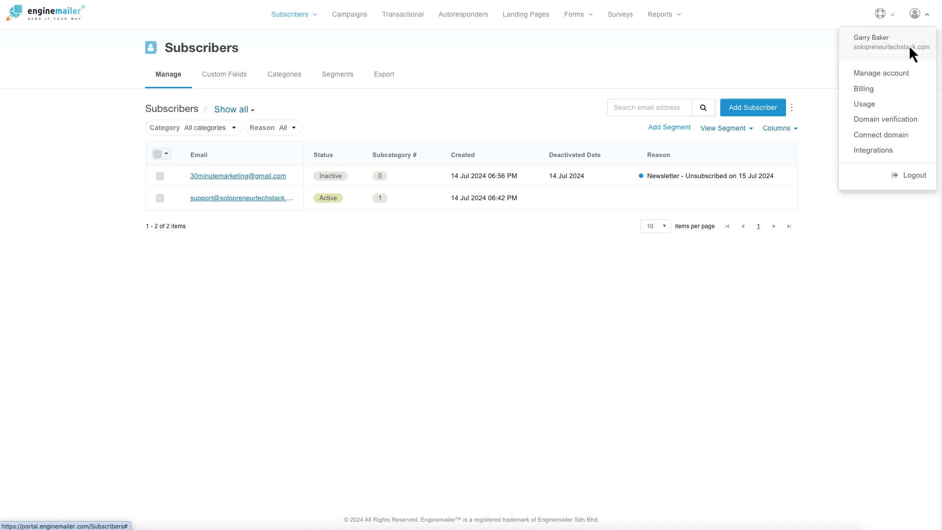
{"action": "left_click", "coordinate": [869, 105]}
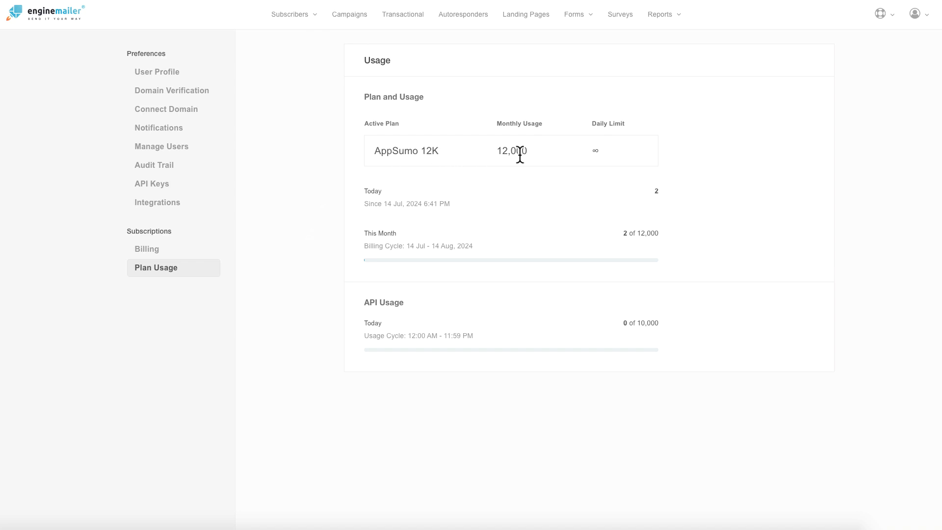
{"action": "double_click", "coordinate": [655, 191]}
{"action": "left_click", "coordinate": [625, 231]}
{"action": "left_click_drag", "start_coordinate": [637, 233], "coordinate": [670, 235]}
{"action": "left_click", "coordinate": [676, 234]}
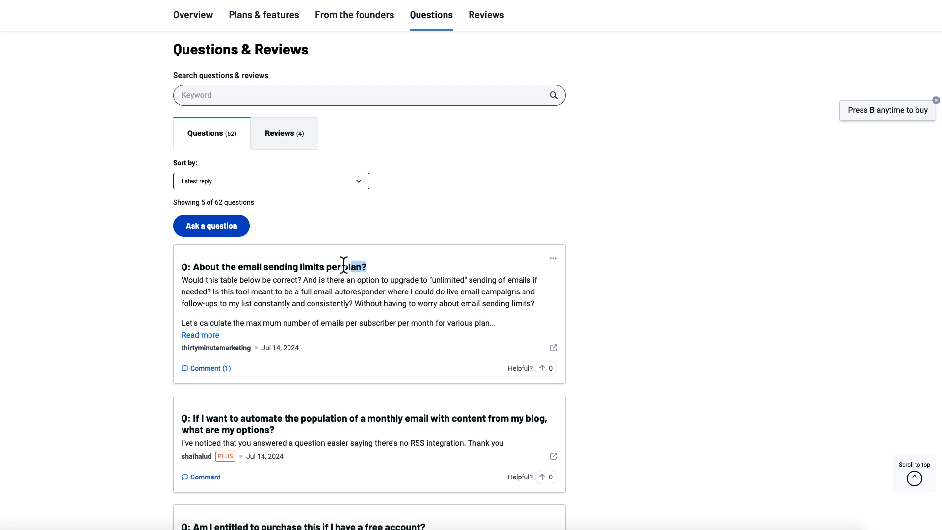
Step: Select the 'About the email sending limits per plan?' question title and expand it with Read more
{"action": "left_click_drag", "start_coordinate": [344, 265], "coordinate": [187, 265]}
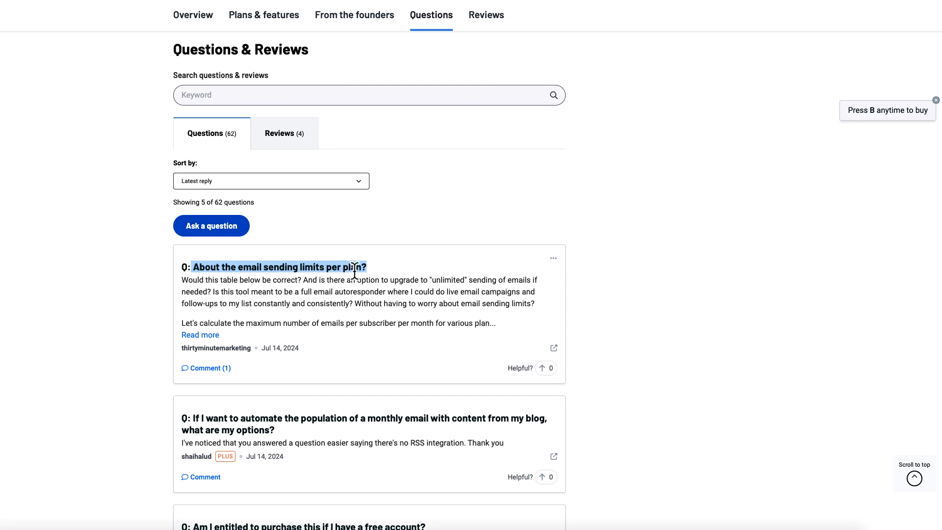
{"action": "left_click", "coordinate": [216, 336]}
{"action": "scroll", "coordinate": [413, 364], "scroll_direction": "down", "scroll_amount": 4}
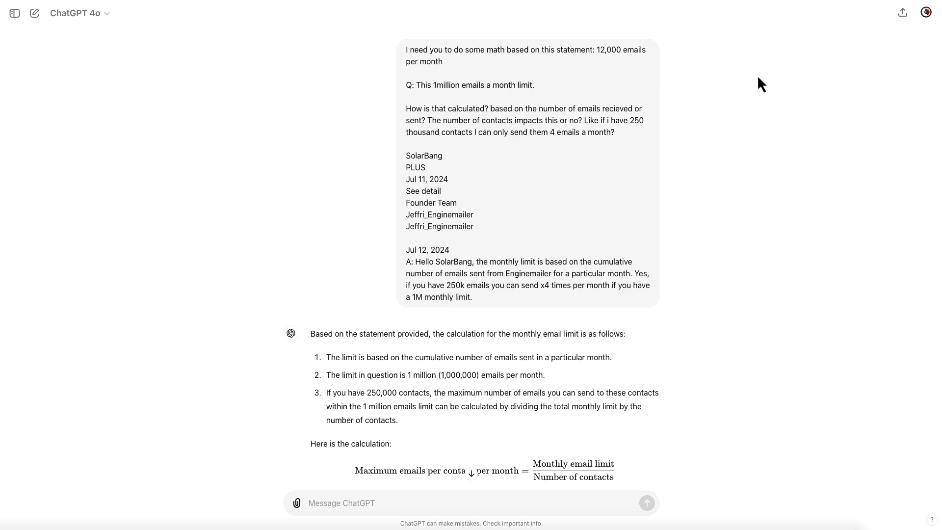
Step: Highlight the opening lines of ChatGPT's plan-limits reply, including the 500-subscriber starting point
{"action": "scroll", "coordinate": [425, 73], "scroll_direction": "down", "scroll_amount": 5}
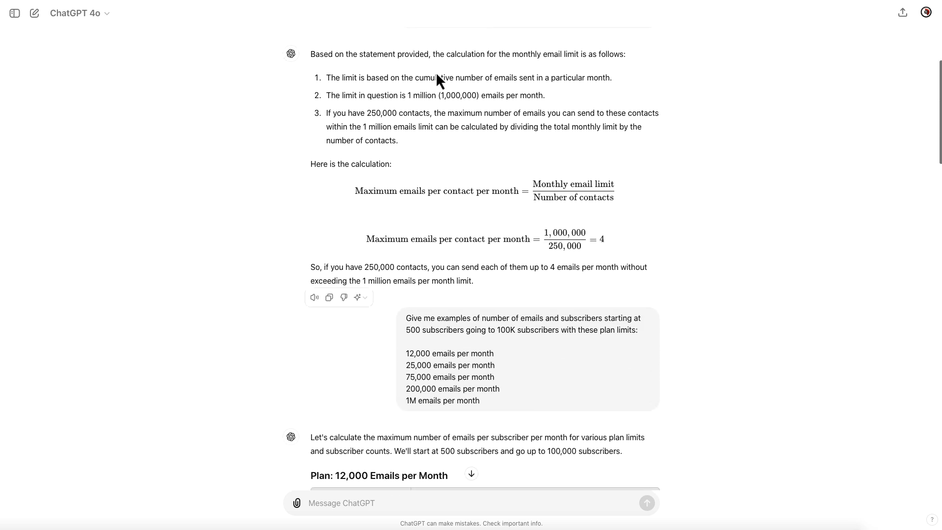
{"action": "triple_click", "coordinate": [411, 53]}
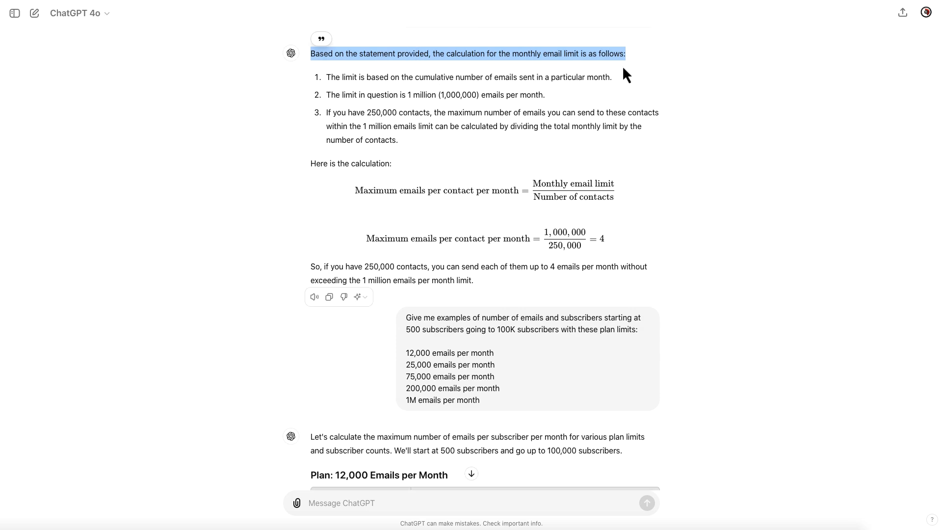
{"action": "scroll", "coordinate": [605, 121], "scroll_direction": "down", "scroll_amount": 6}
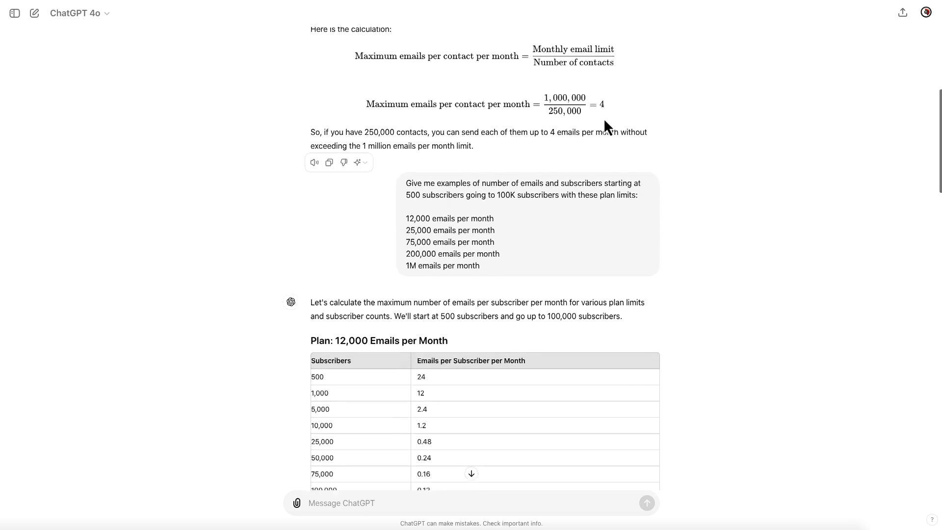
{"action": "scroll", "coordinate": [604, 121], "scroll_direction": "down", "scroll_amount": 1}
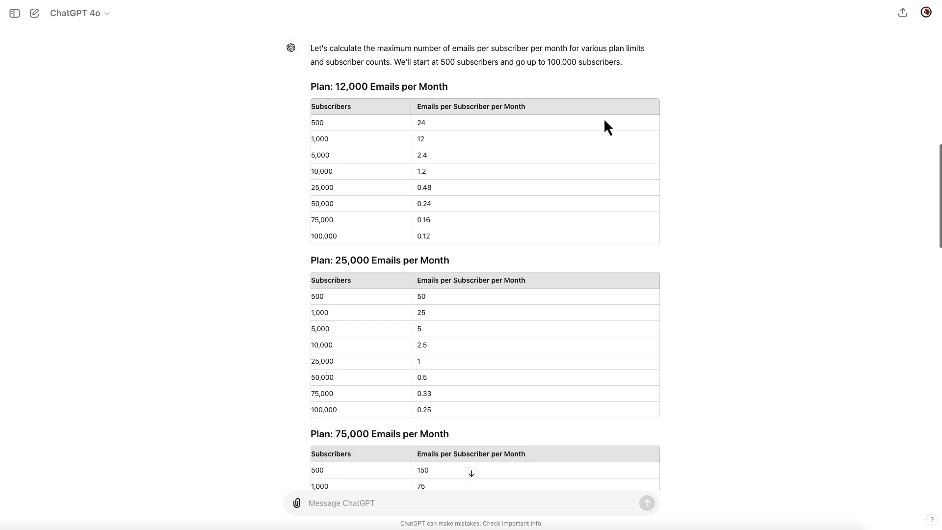
{"action": "triple_click", "coordinate": [397, 45]}
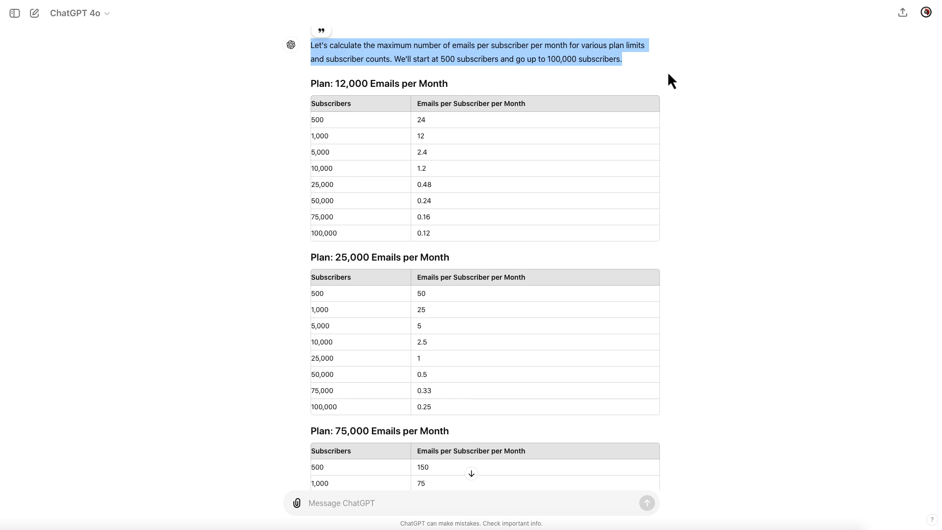
{"action": "left_click_drag", "start_coordinate": [465, 68], "coordinate": [626, 64]}
{"action": "left_click", "coordinate": [546, 59]}
{"action": "left_click", "coordinate": [627, 64]}
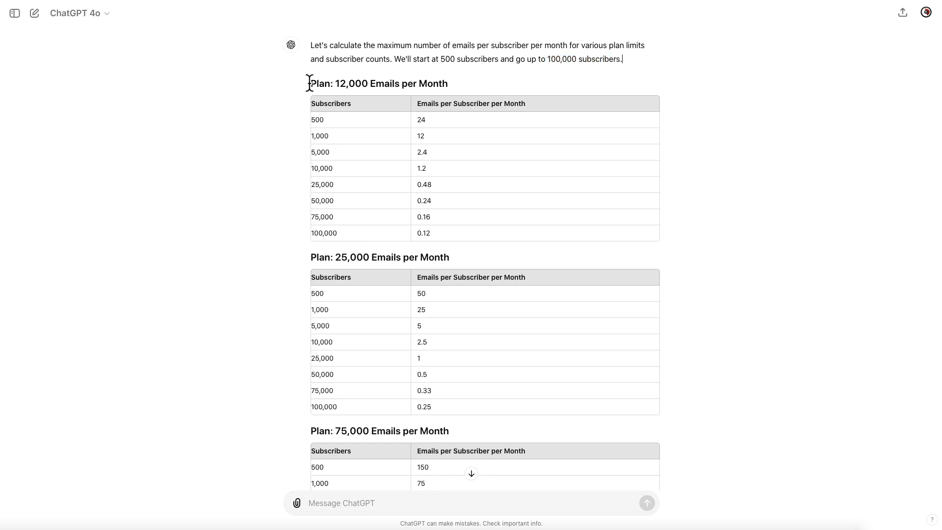
Step: Highlight the 12,000 Emails per Month heading and its 500, 1,000 and 5,000 subscriber rows (24, 12)
{"action": "left_click_drag", "start_coordinate": [309, 83], "coordinate": [453, 90]}
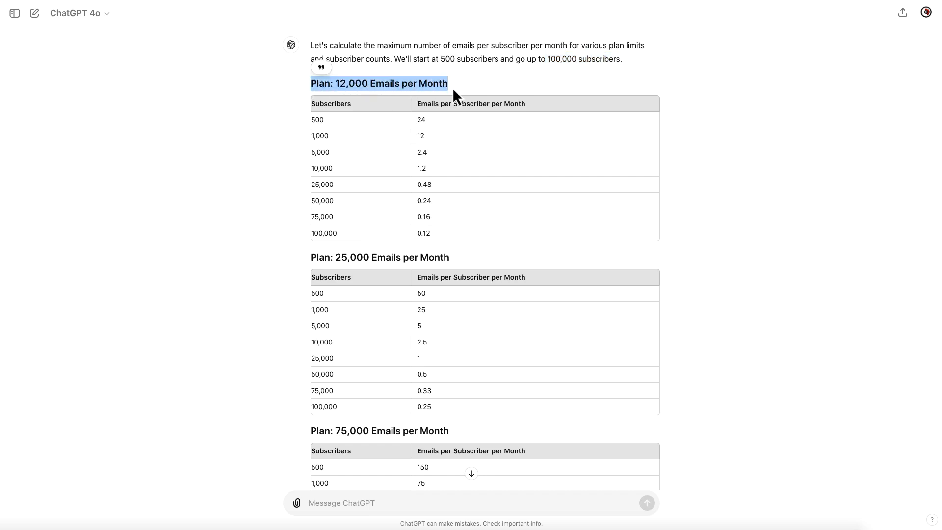
{"action": "double_click", "coordinate": [321, 120]}
{"action": "left_click_drag", "start_coordinate": [426, 120], "coordinate": [417, 119]}
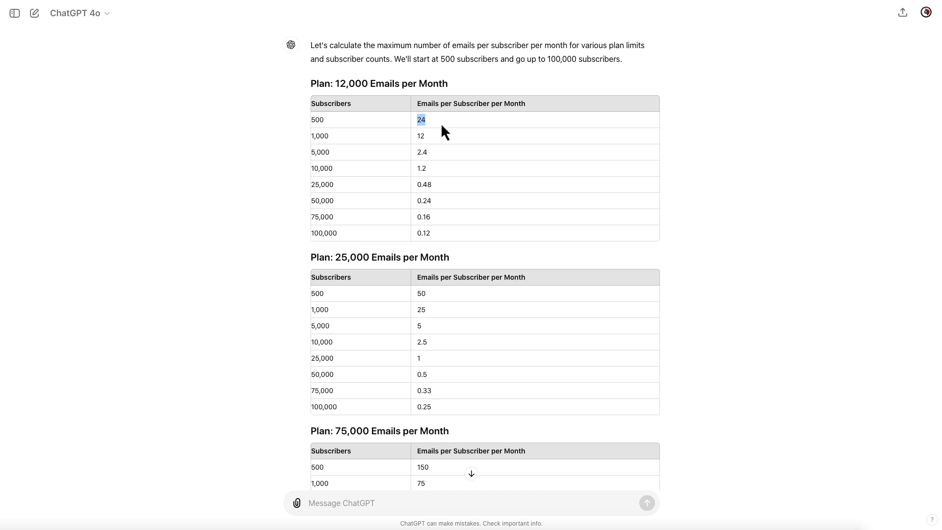
{"action": "double_click", "coordinate": [326, 136]}
{"action": "left_click", "coordinate": [419, 136]}
{"action": "double_click", "coordinate": [320, 153]}
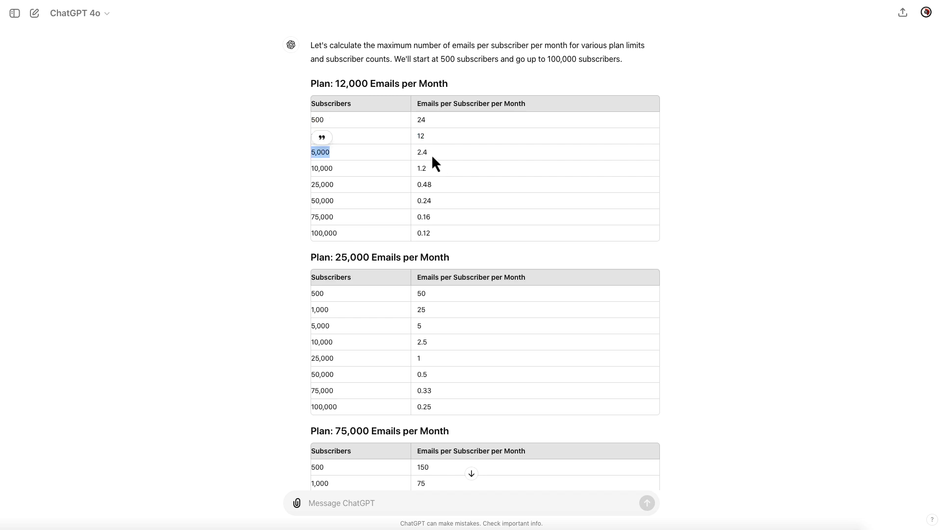
{"action": "double_click", "coordinate": [322, 136]}
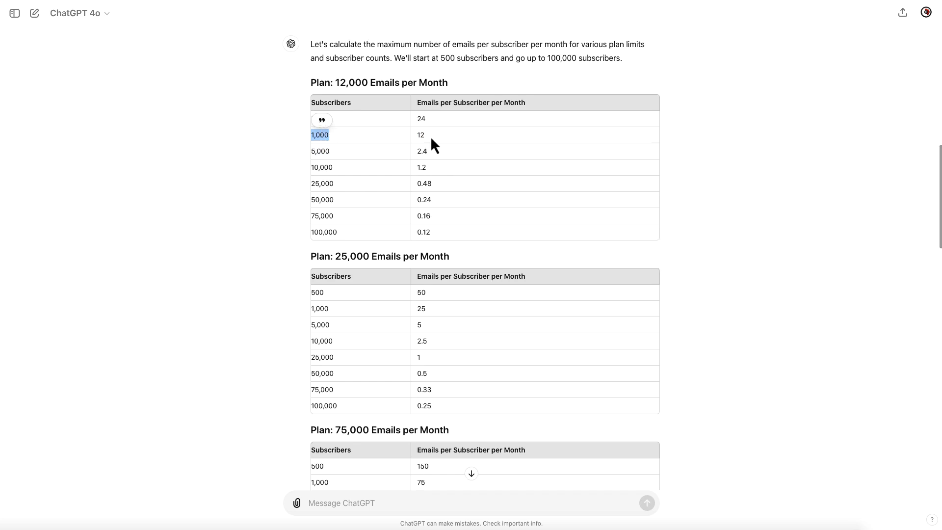
{"action": "double_click", "coordinate": [421, 136]}
{"action": "double_click", "coordinate": [322, 151]}
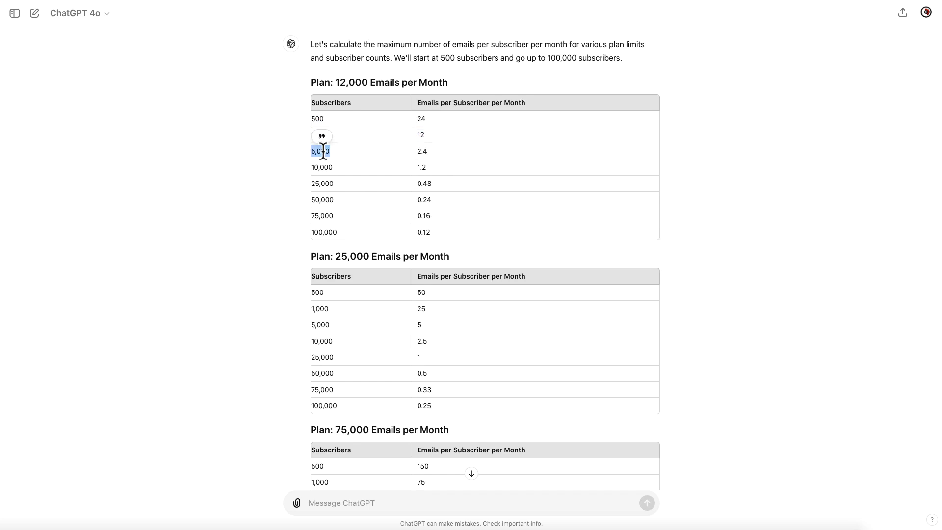
Step: Highlight the 10,000 subscribers row and its 1.2 emails per subscriber value
{"action": "double_click", "coordinate": [326, 167]}
{"action": "scroll", "coordinate": [326, 165], "scroll_direction": "down", "scroll_amount": 1}
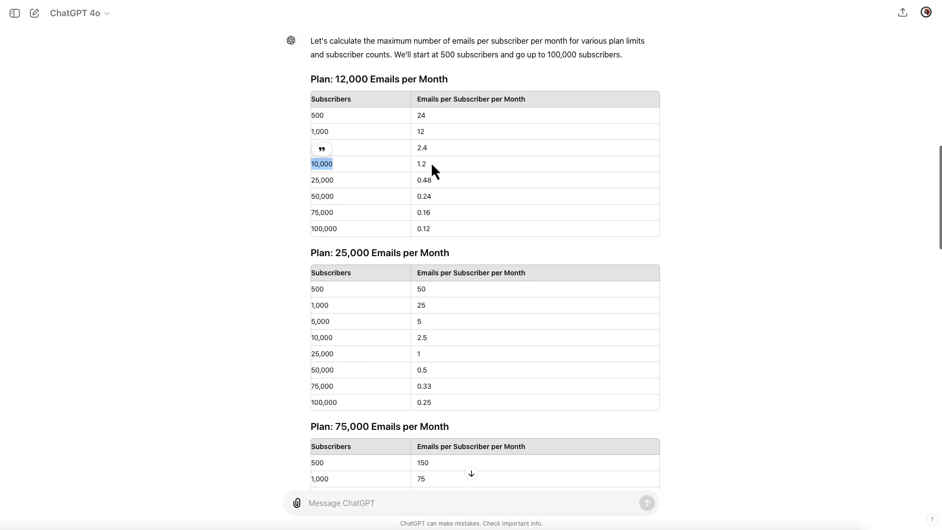
{"action": "left_click_drag", "start_coordinate": [428, 163], "coordinate": [417, 162]}
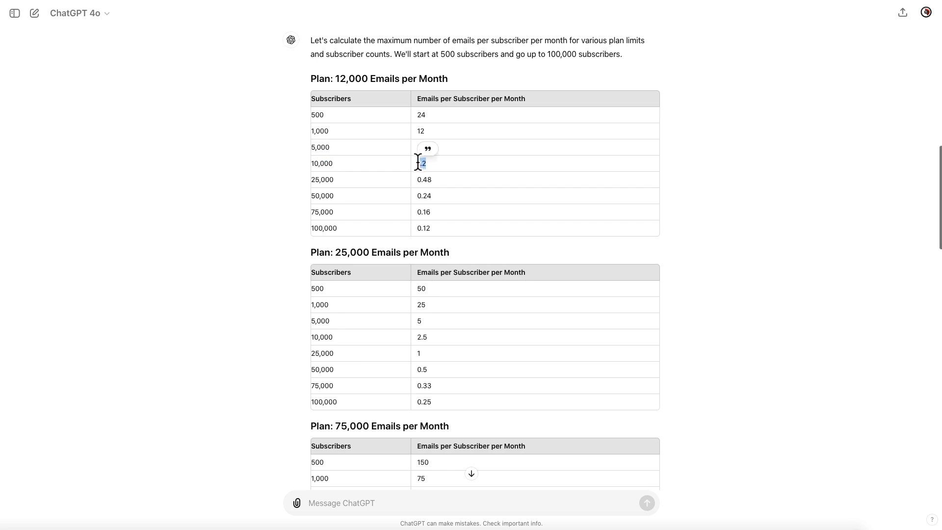
{"action": "double_click", "coordinate": [327, 165]}
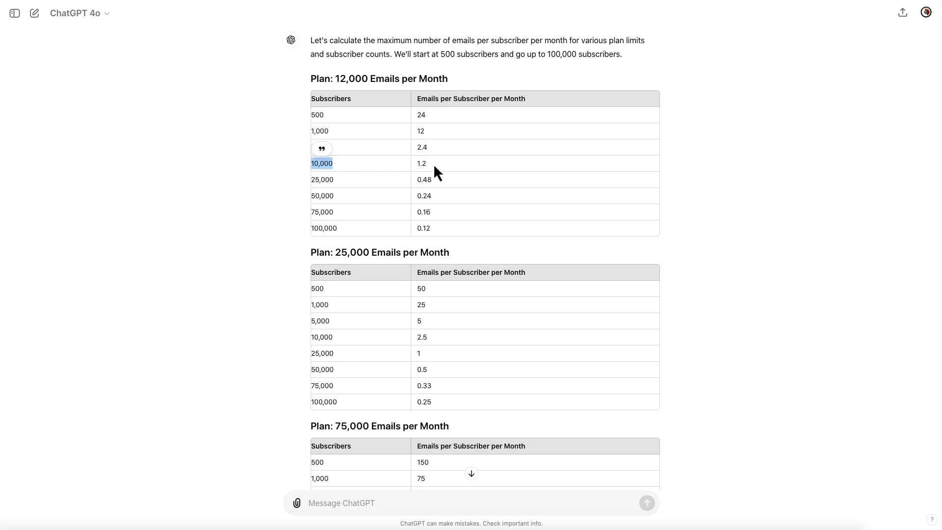
{"action": "left_click_drag", "start_coordinate": [428, 163], "coordinate": [417, 164]}
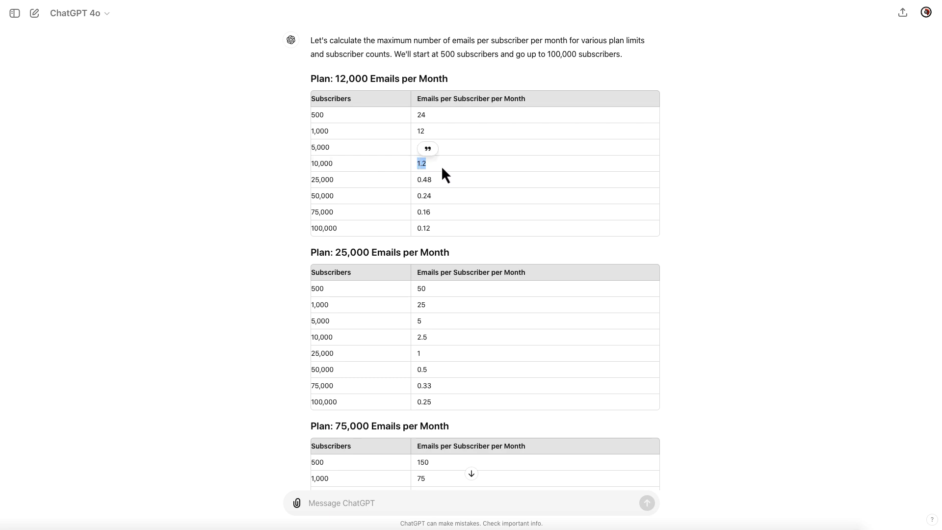
{"action": "left_click_drag", "start_coordinate": [337, 166], "coordinate": [311, 162]}
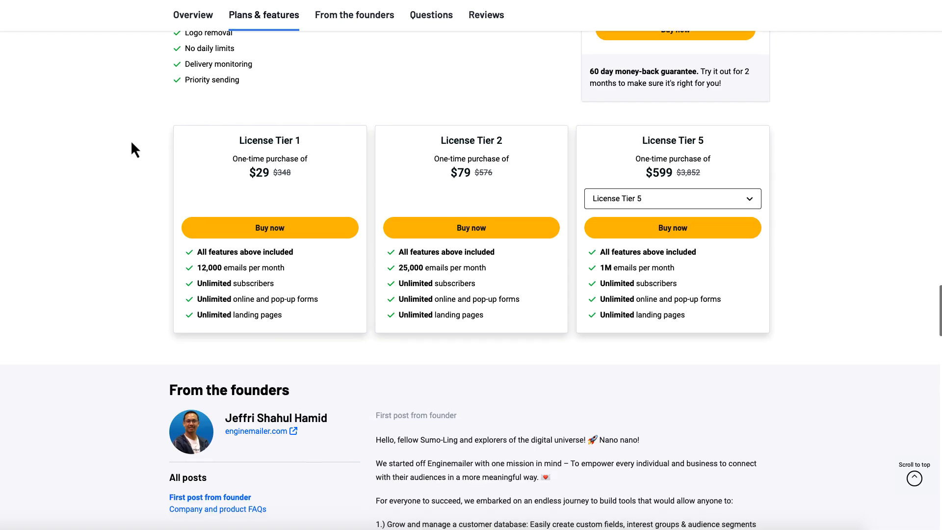
Step: Highlight Tier 1's subscriber, form and landing page lines, ending on '12,000 emails per month'
{"action": "scroll", "coordinate": [134, 147], "scroll_direction": "down", "scroll_amount": 1}
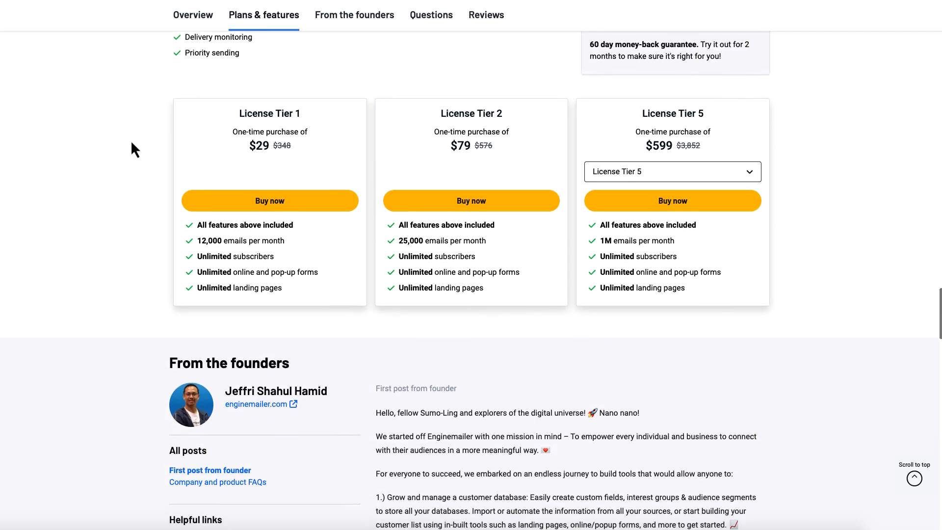
{"action": "scroll", "coordinate": [131, 143], "scroll_direction": "down", "scroll_amount": 1}
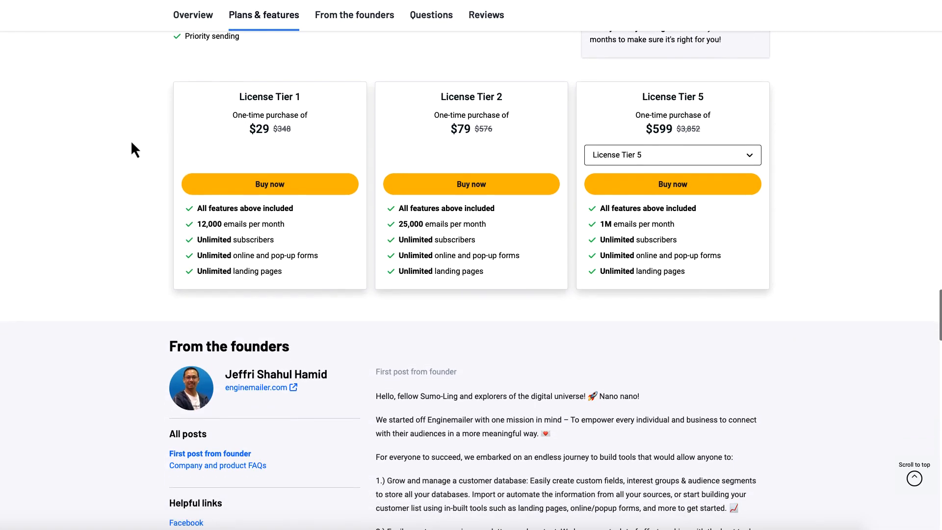
{"action": "triple_click", "coordinate": [238, 241]}
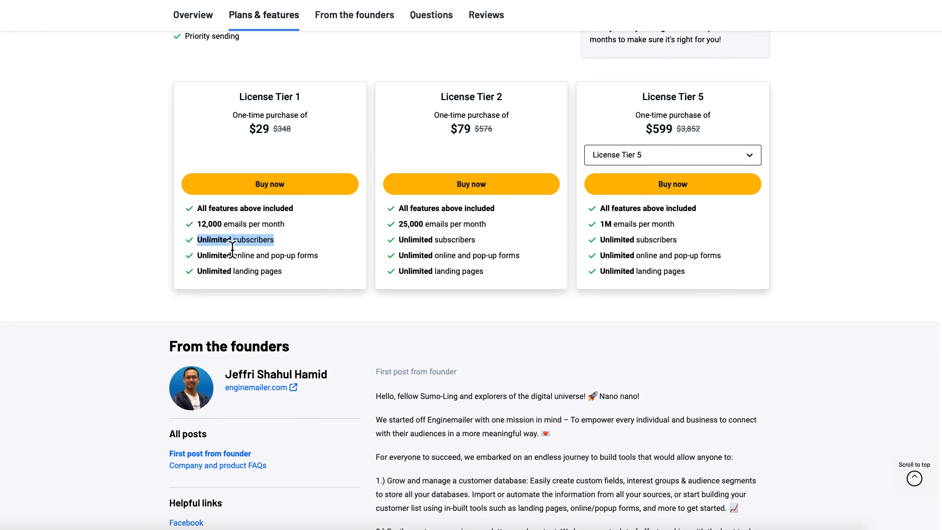
{"action": "triple_click", "coordinate": [225, 255]}
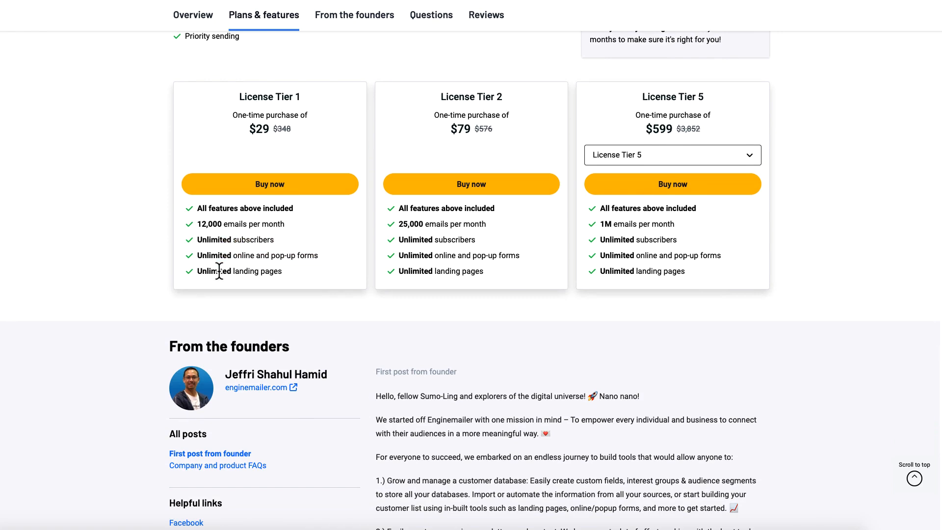
{"action": "triple_click", "coordinate": [219, 271]}
{"action": "triple_click", "coordinate": [218, 255]}
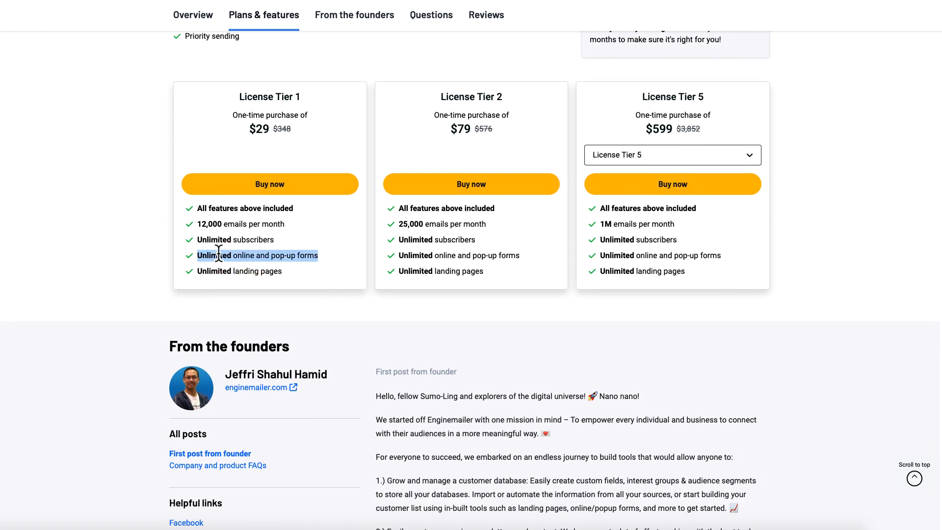
{"action": "left_click", "coordinate": [220, 226]}
{"action": "triple_click", "coordinate": [220, 226]}
{"action": "scroll", "coordinate": [221, 226], "scroll_direction": "down", "scroll_amount": 1}
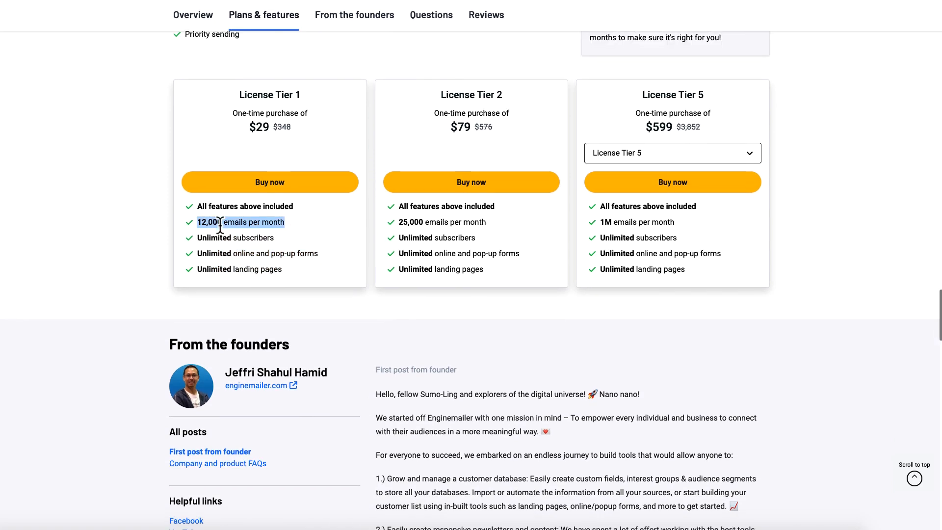